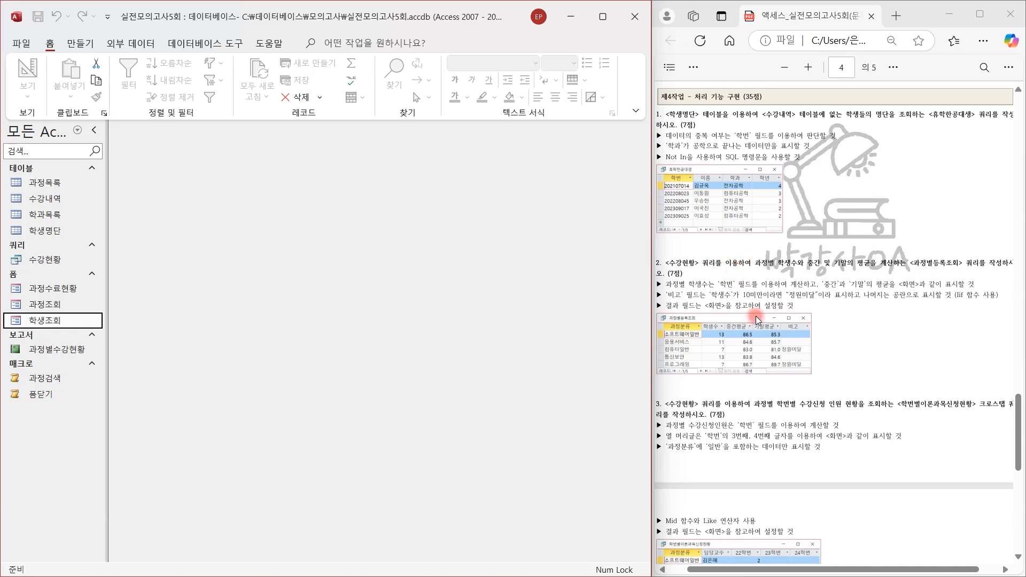
- Create a new query in design view based on the 학생명단 table
left_click(76, 45)
left_click(235, 80)
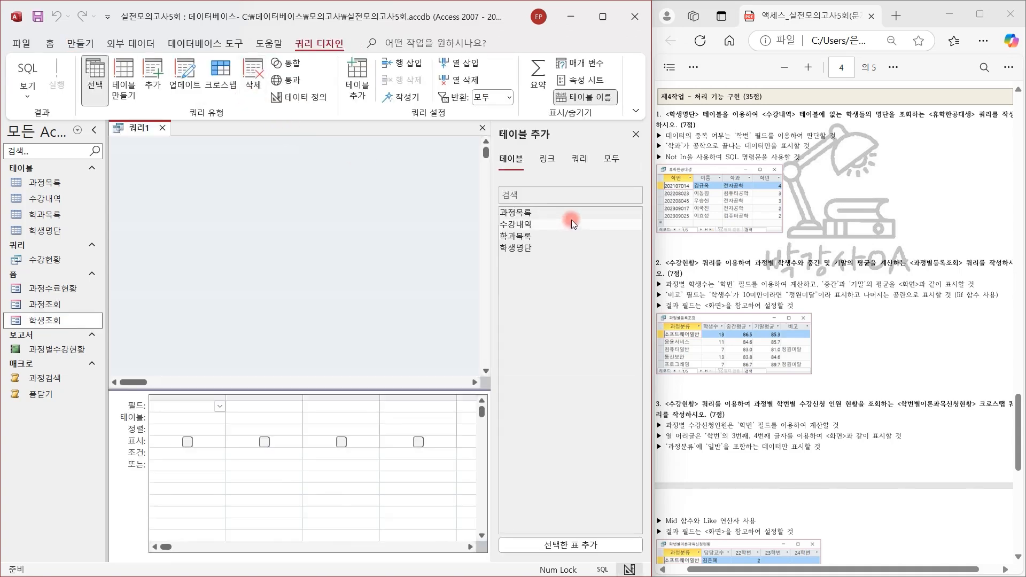
double_click(544, 248)
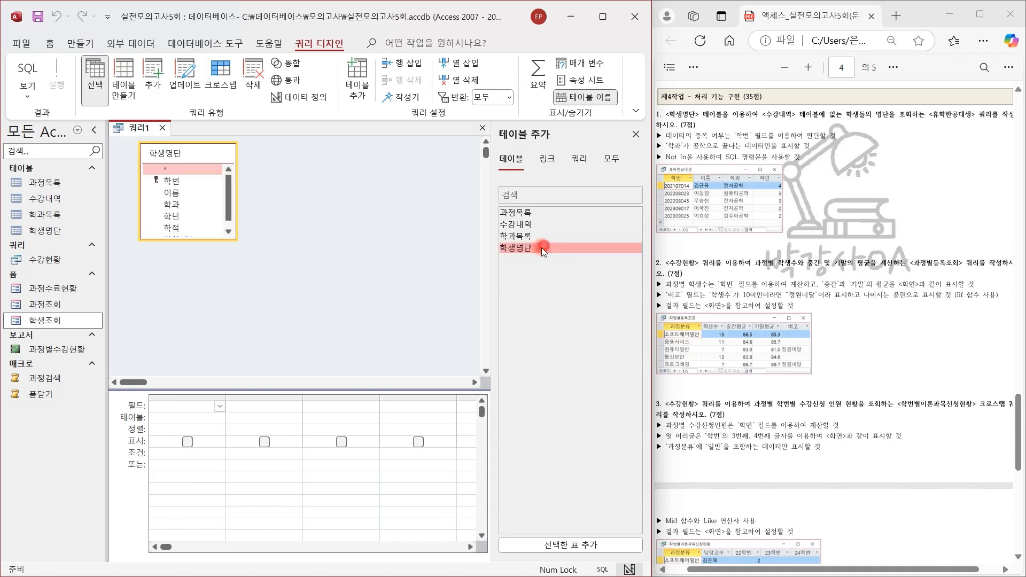
left_click(636, 134)
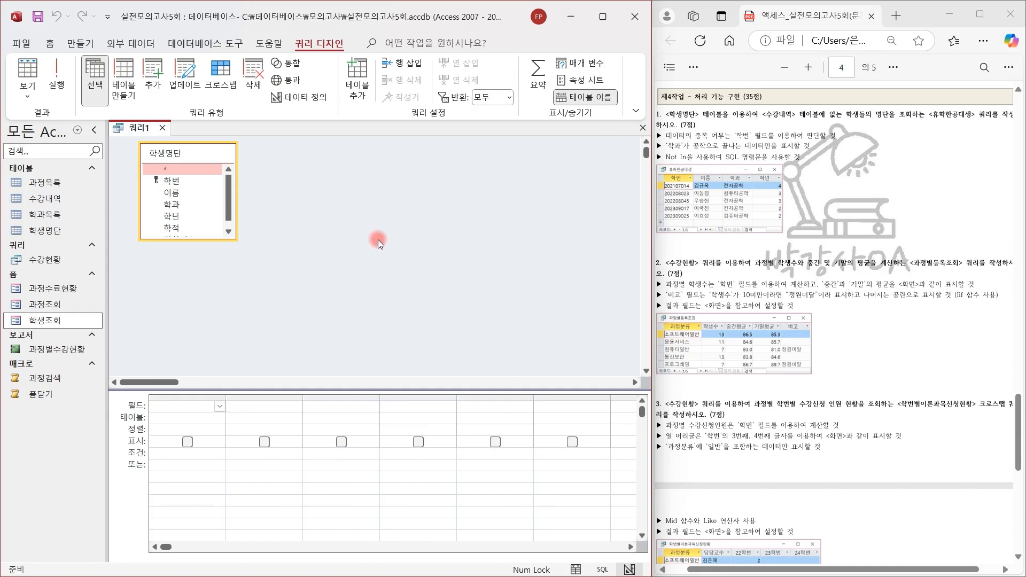
- Add the 학번, 이름, 학과 and 학년 fields from 학생명단 to the query grid
double_click(177, 180)
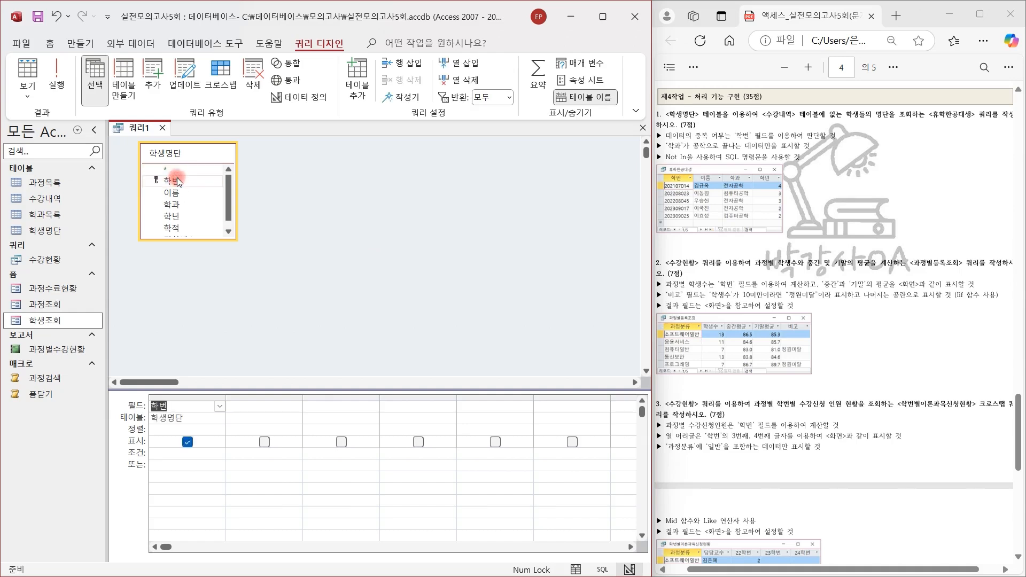
double_click(177, 192)
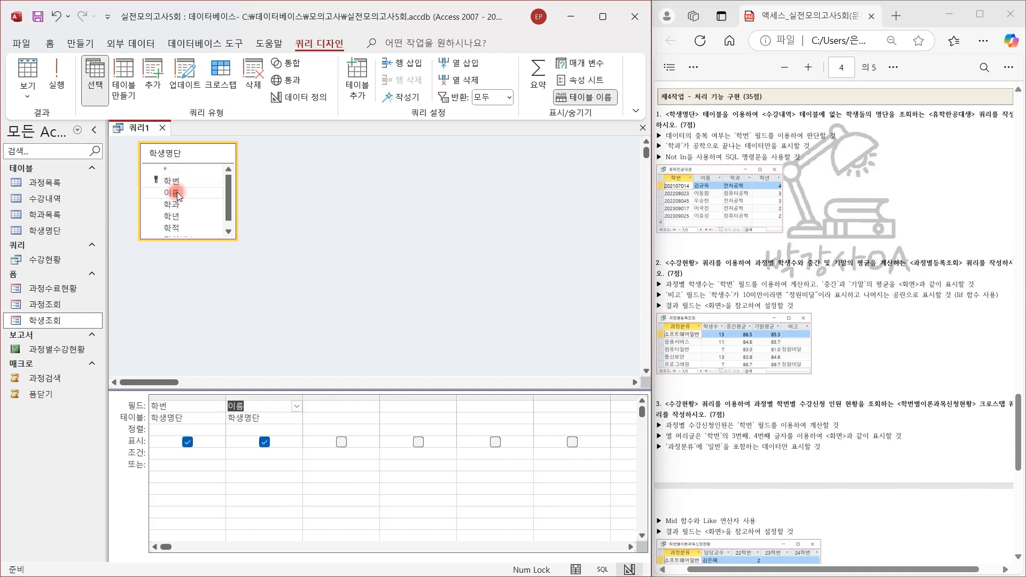
double_click(177, 206)
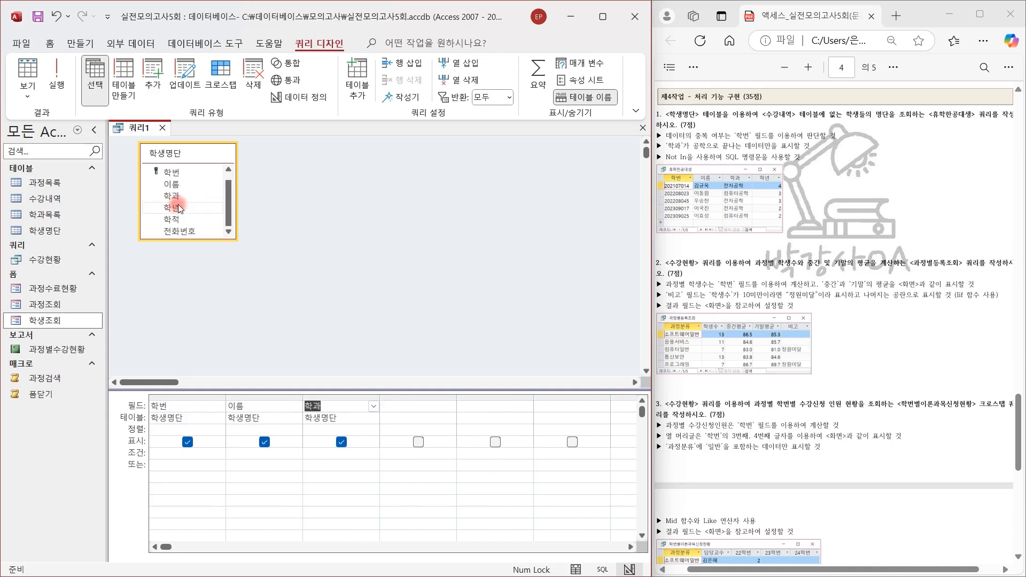
double_click(178, 206)
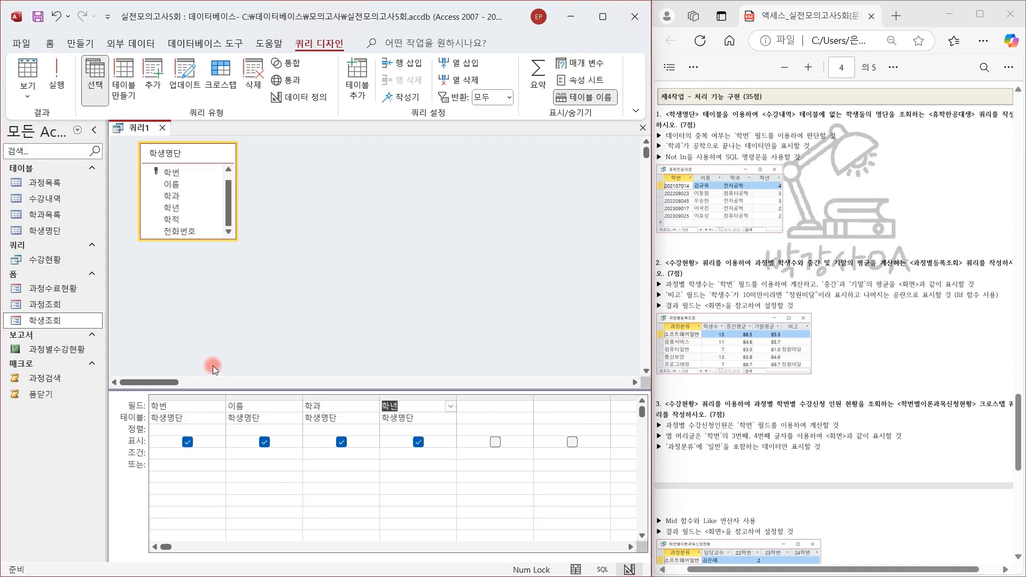
- Set the 학번 criterion to not in(select 학번 from 수강내역) and widen the column to fit it
left_click(163, 451)
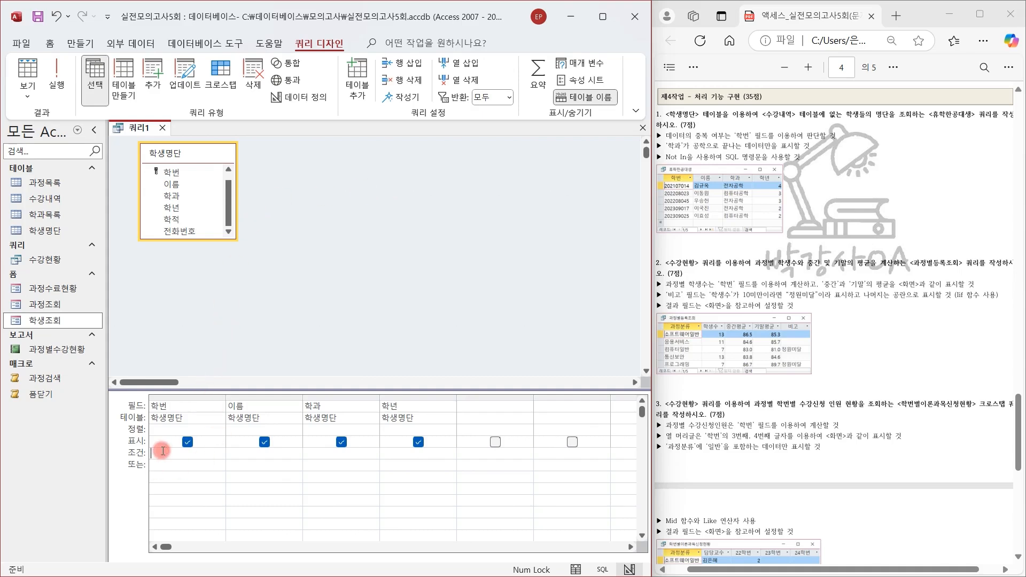
key("shift+F2")
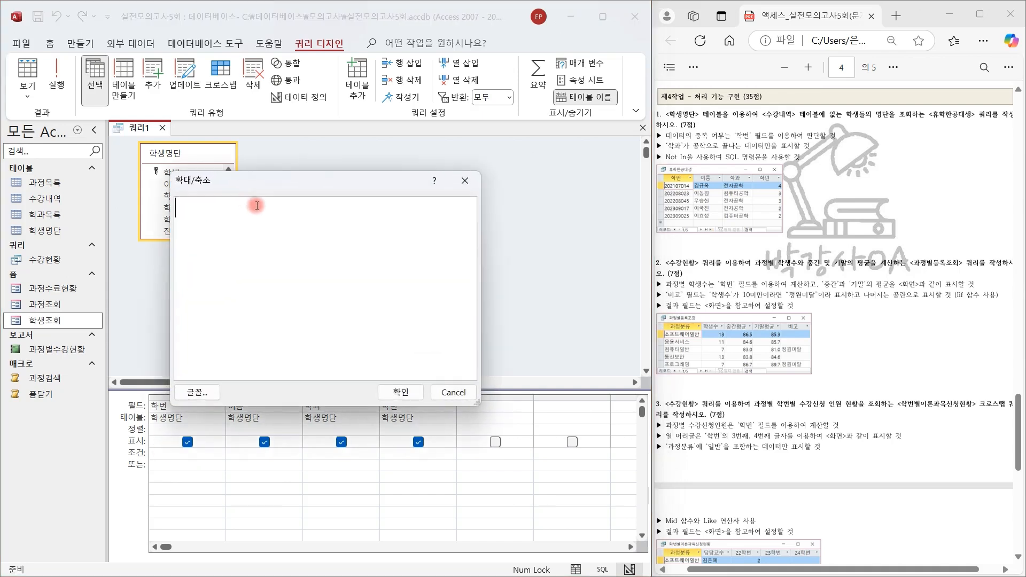
left_click_drag(261, 182, 387, 146)
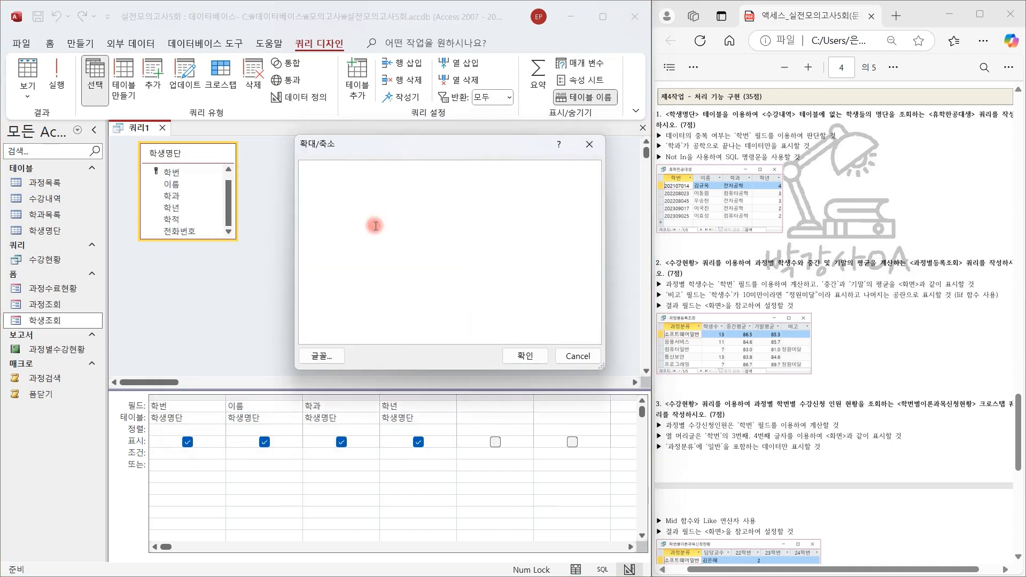
type("ㅜ")
key("BackSpace")
key("Hangul")
type("not in(select")
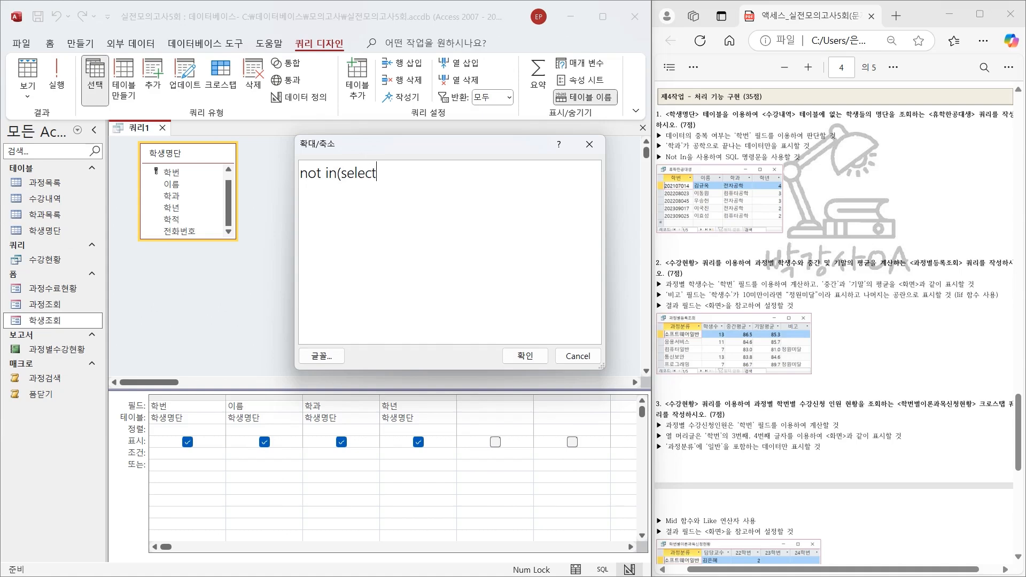
key("Hangul")
type("학번")
key("Hangul")
type("from")
key("Hangul")
type("수강냉")
type("역0")
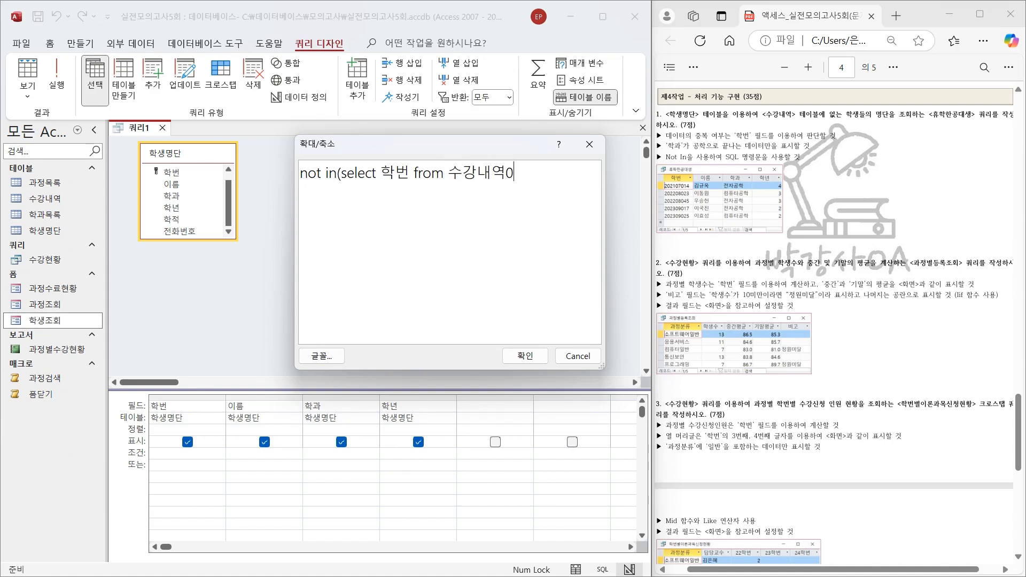
key("Hangul")
type(")")
left_click(525, 356)
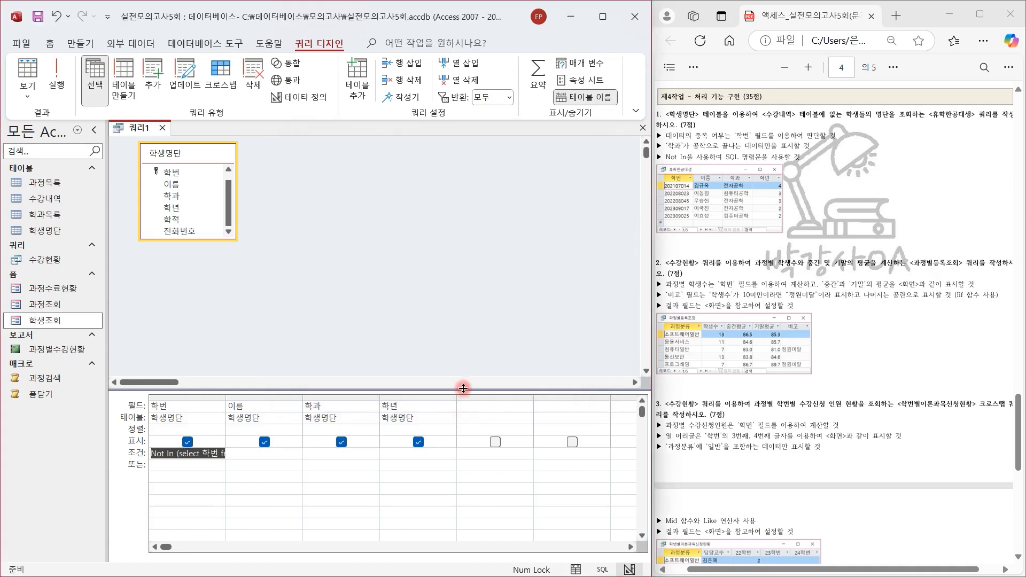
double_click(225, 397)
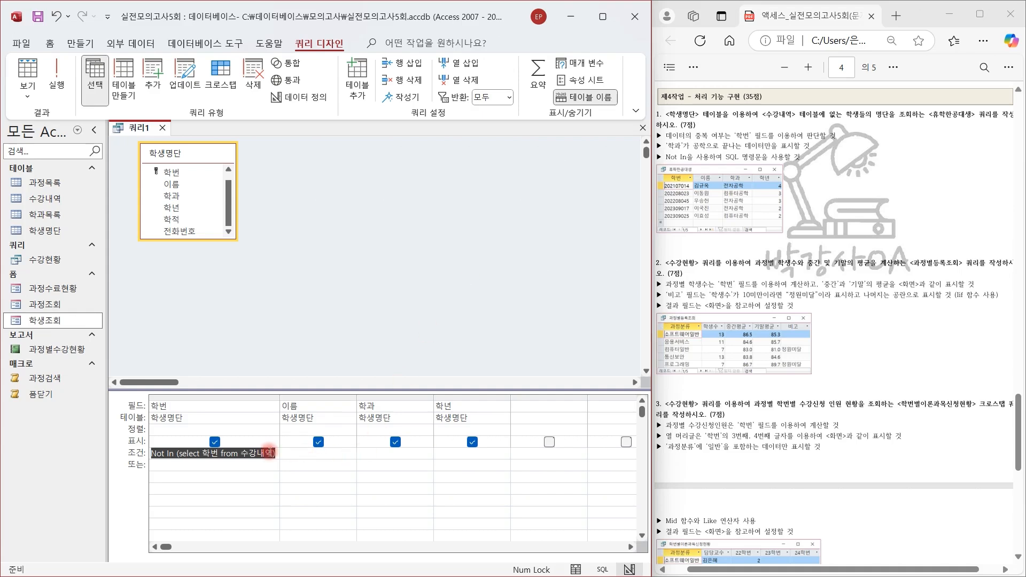
- Set the 학과 criterion to *공학 and view the query's records
left_click(358, 452)
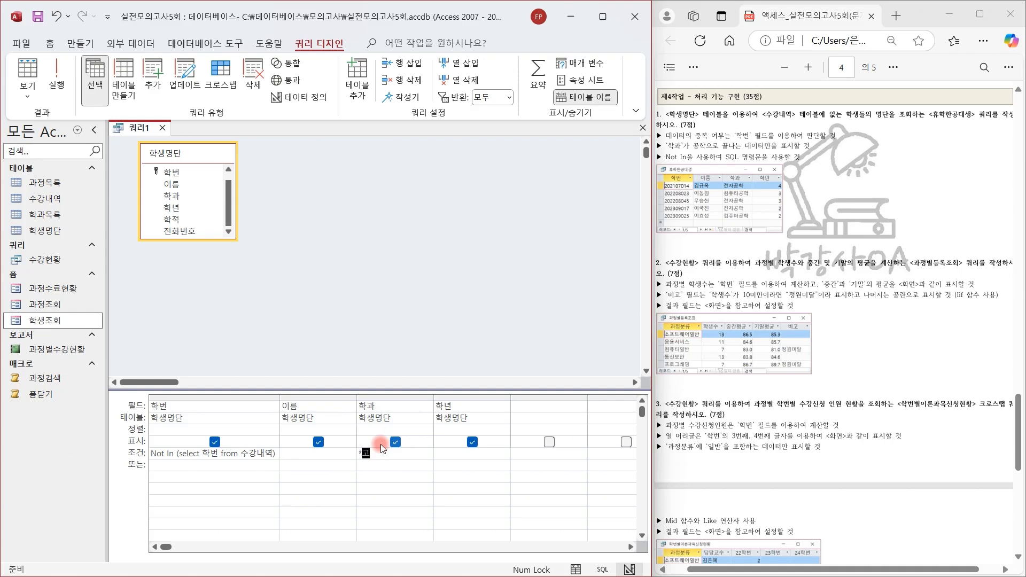
type("*공학")
key("Tab")
left_click(27, 75)
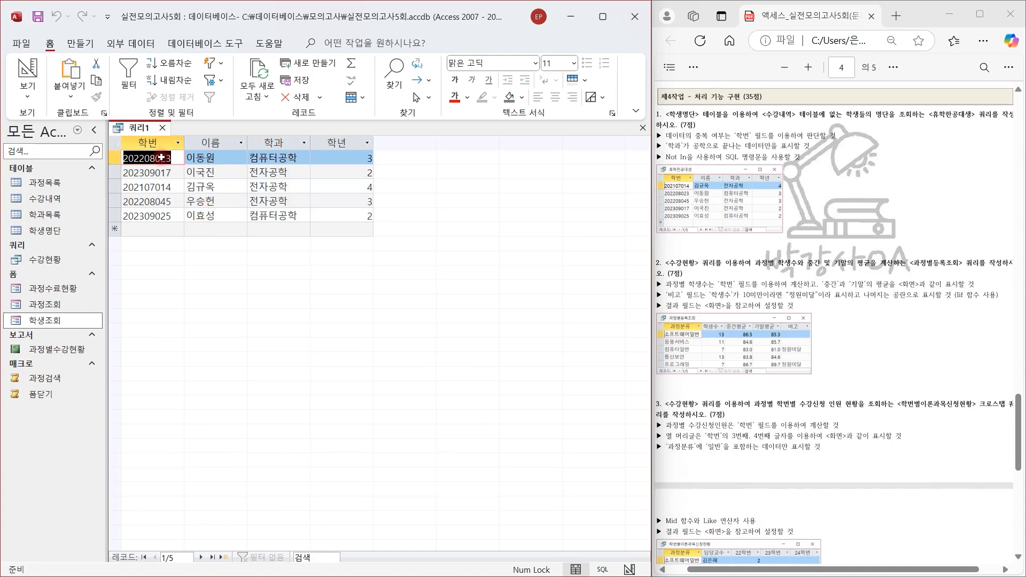
- Sort the query by 학번 in ascending order (오름차순) and view its records again
left_click(26, 72)
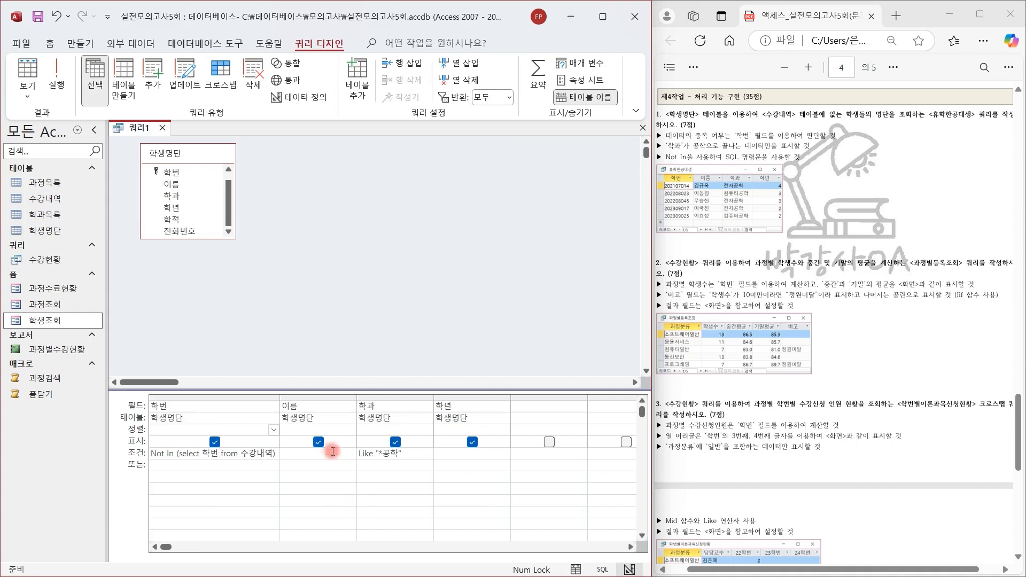
left_click(273, 430)
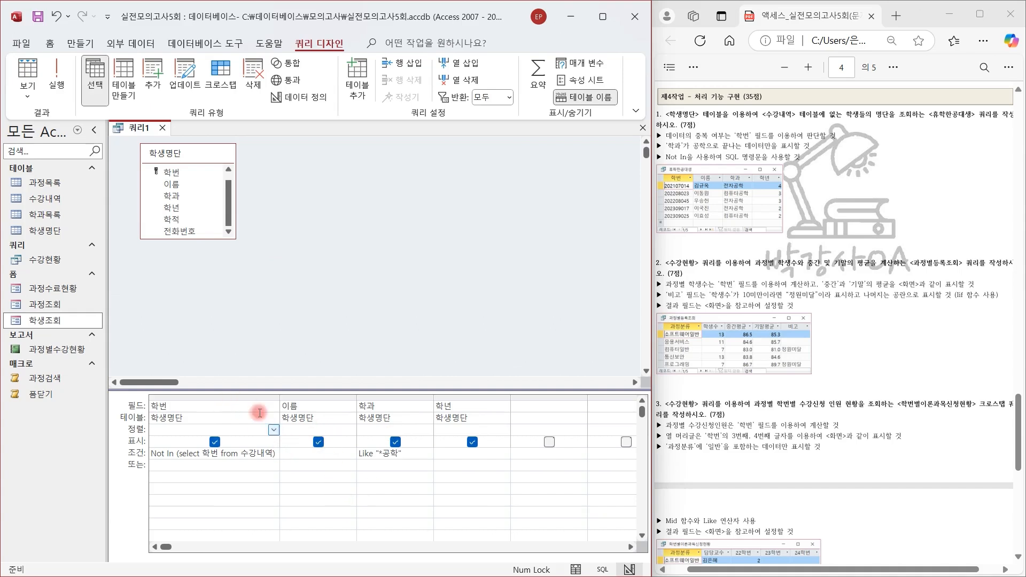
left_click(275, 431)
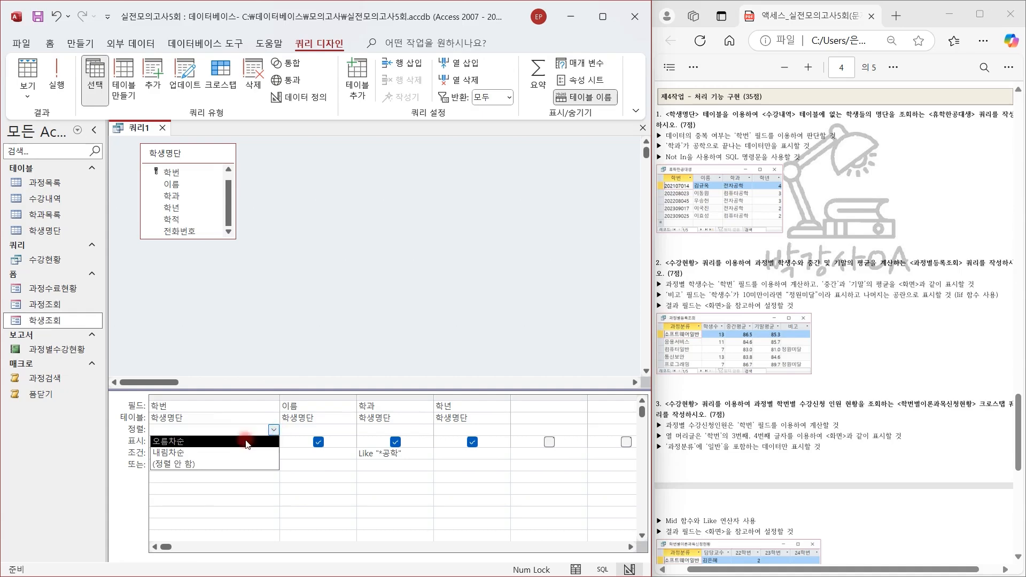
left_click(207, 441)
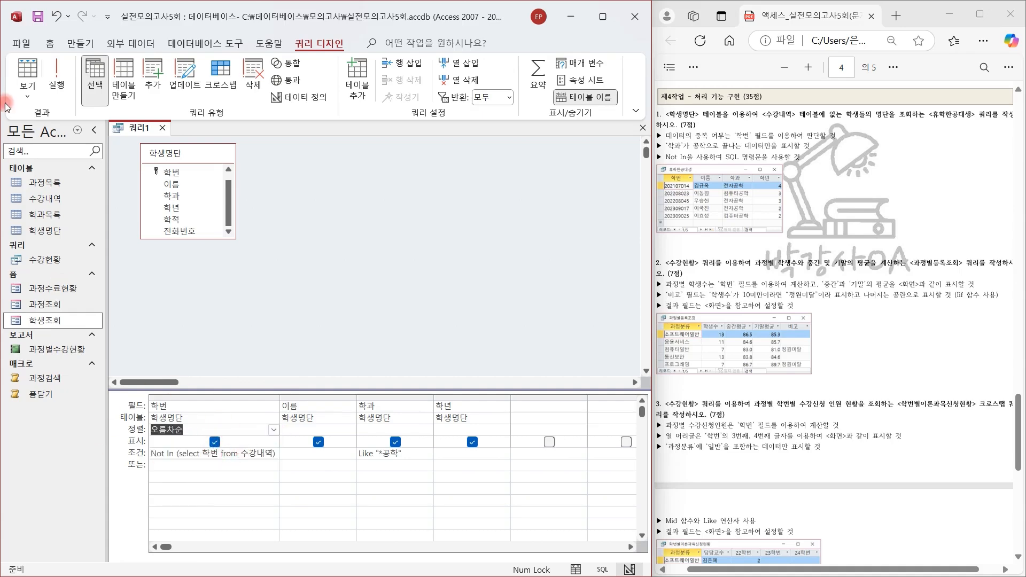
left_click(28, 77)
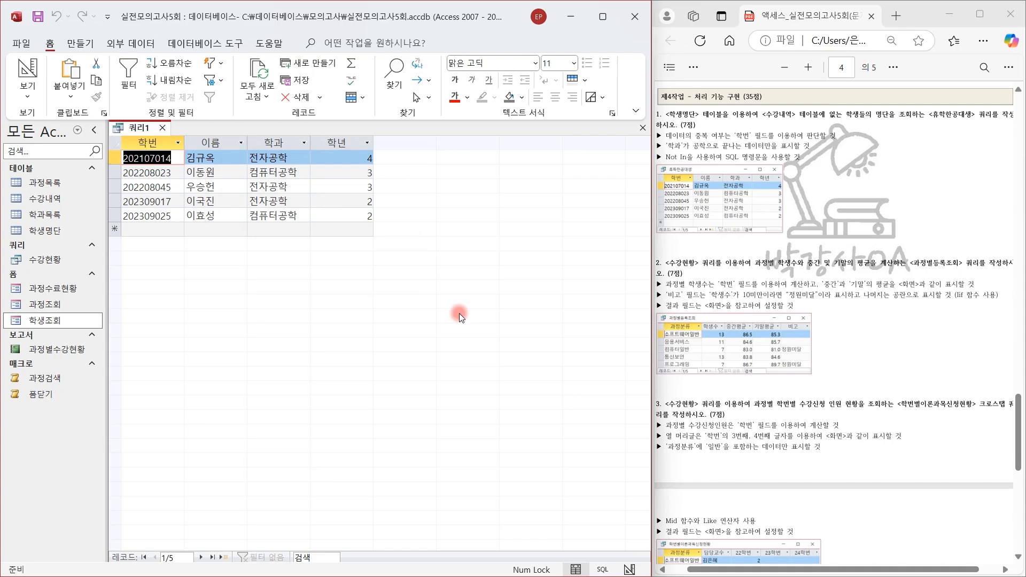
- Save the query under the name 휴학한공대생
left_click(38, 17)
type("휴학한공대생")
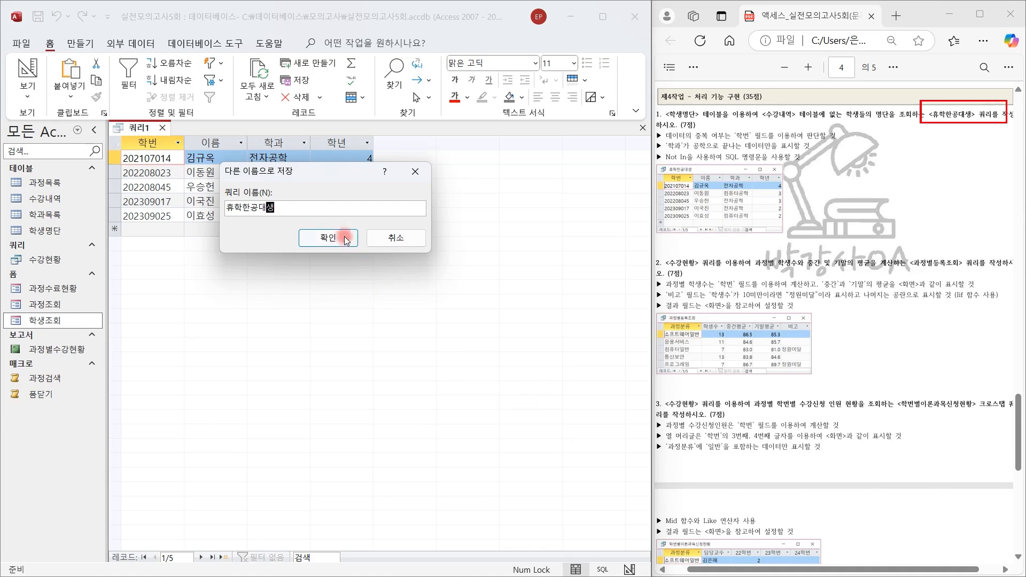
left_click(325, 238)
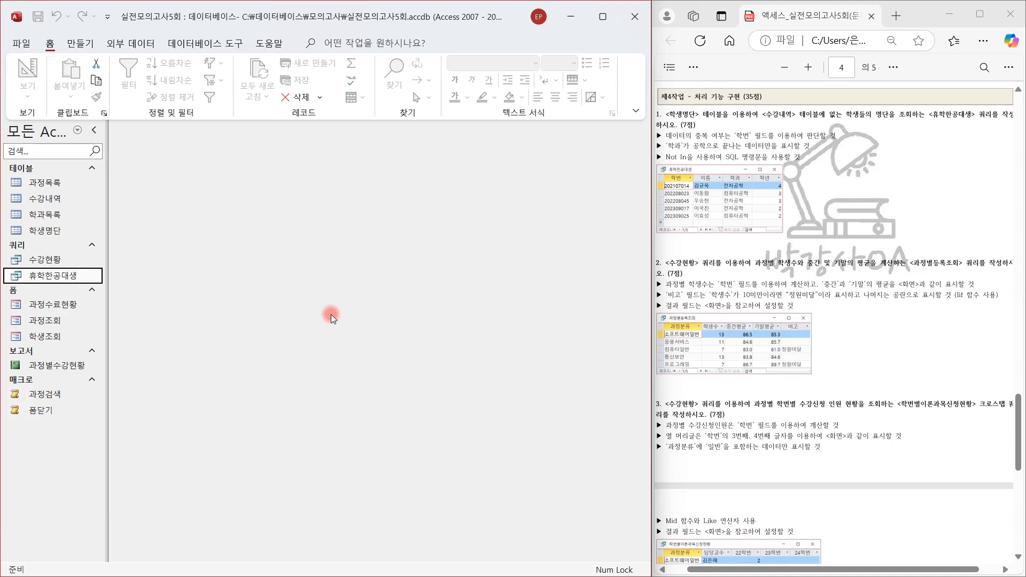
- Create another query in design view based on the existing 수강현황 query
left_click(80, 43)
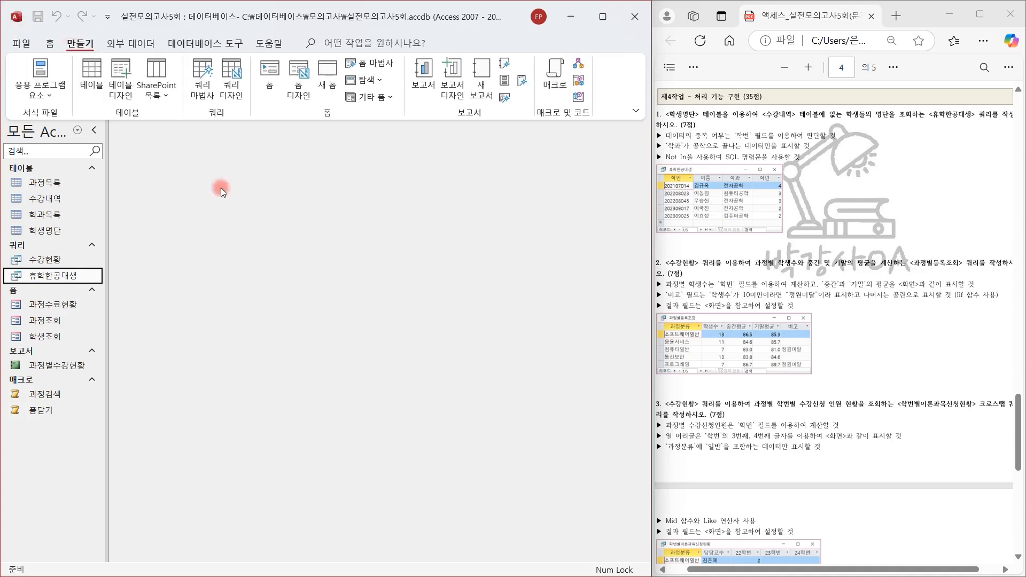
left_click(239, 93)
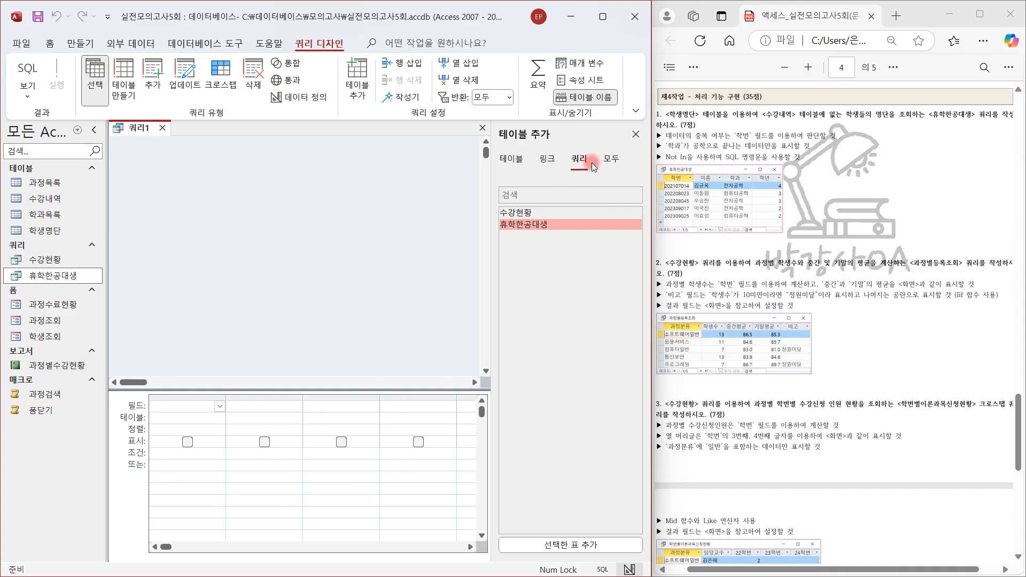
left_click(527, 214)
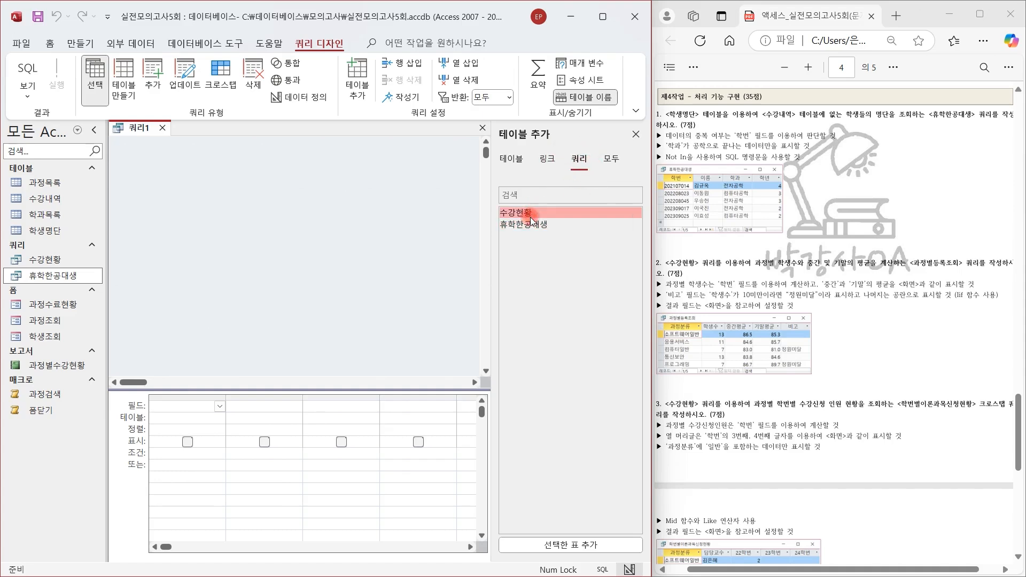
double_click(543, 213)
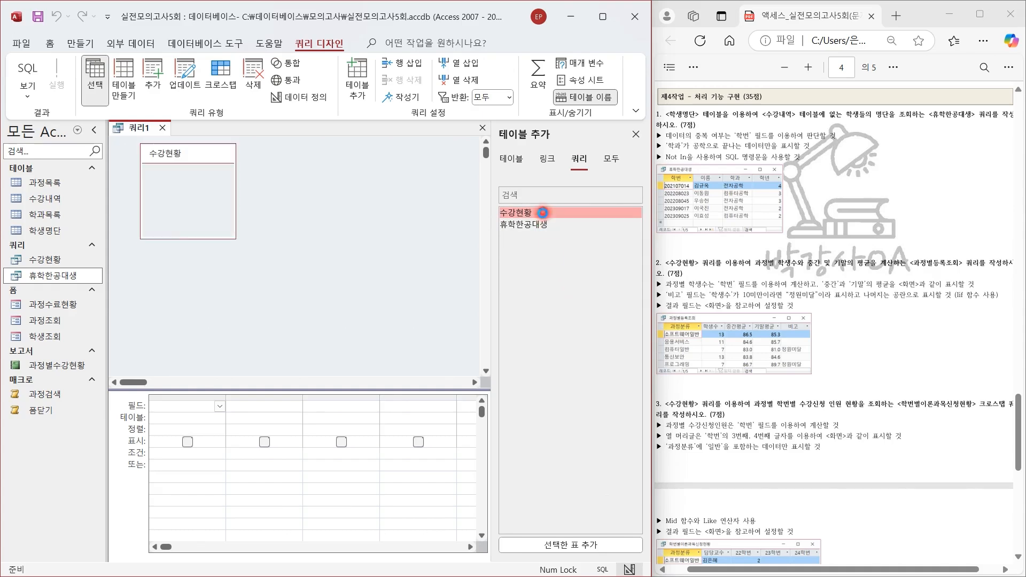
left_click(636, 134)
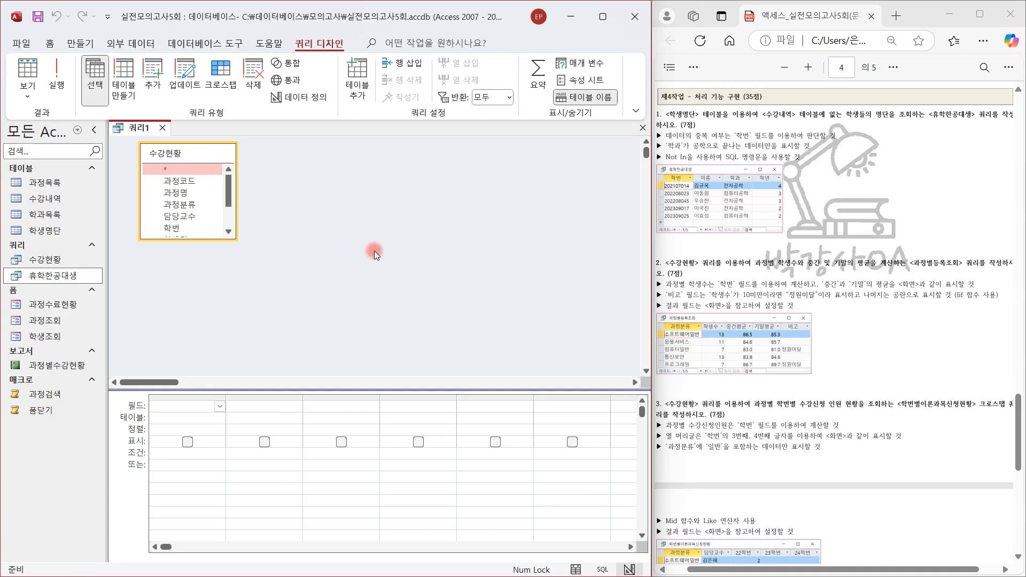
- Add the 과정분류, 학번, 중간 and 기말 fields from 수강현황 to the query grid
double_click(185, 206)
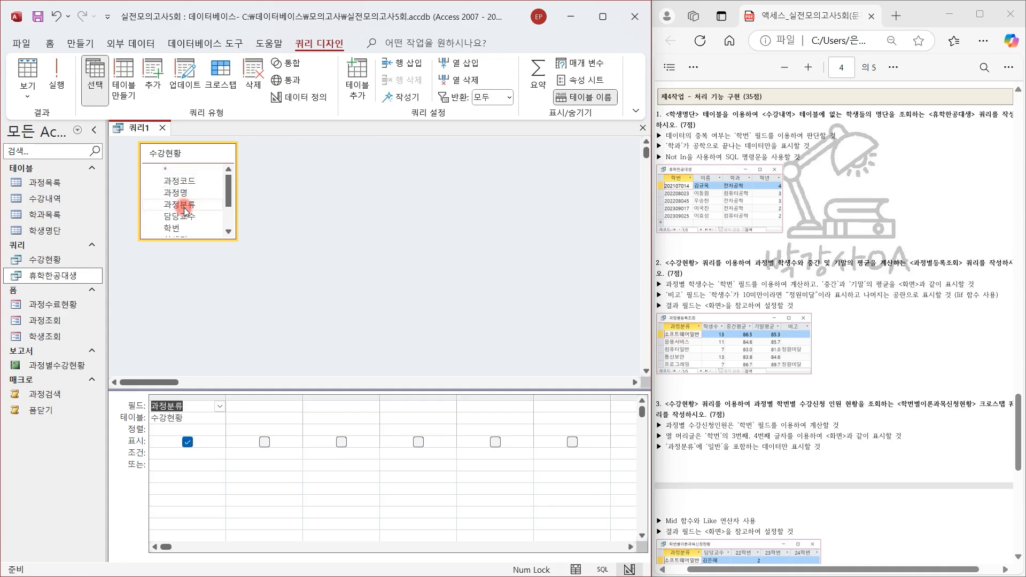
left_click(266, 405)
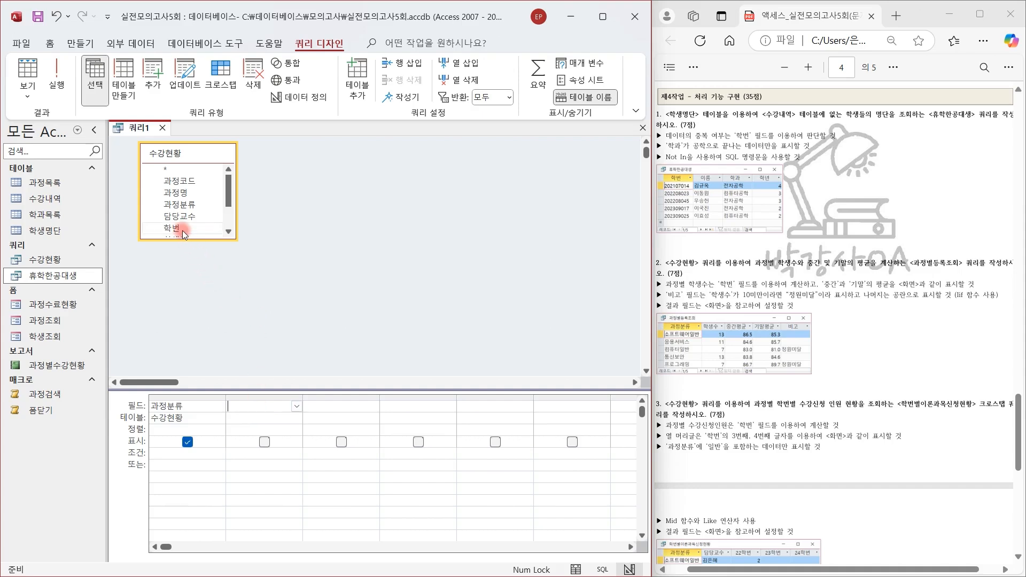
left_click_drag(182, 230, 268, 399)
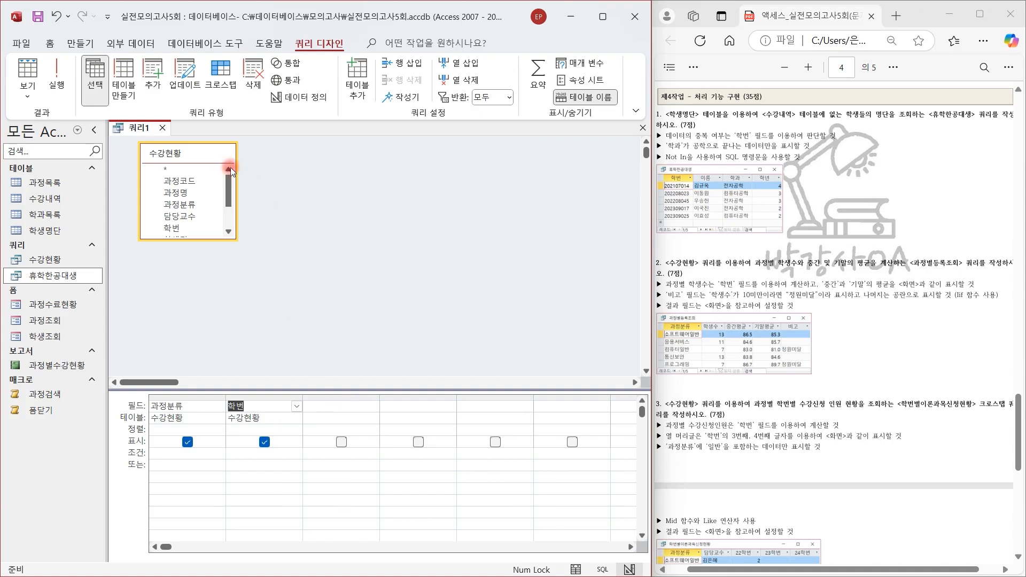
left_click_drag(229, 179, 231, 209)
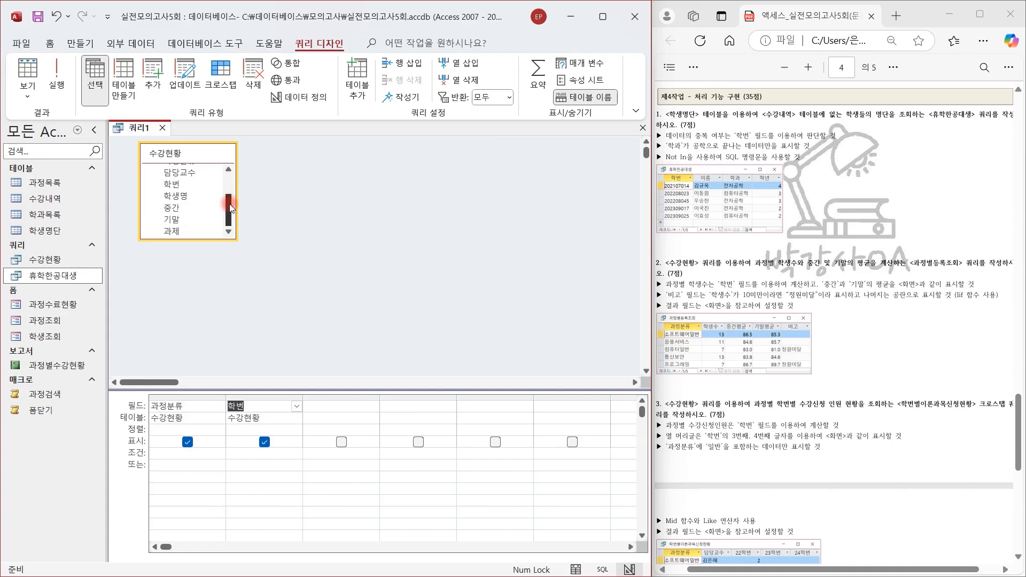
double_click(174, 209)
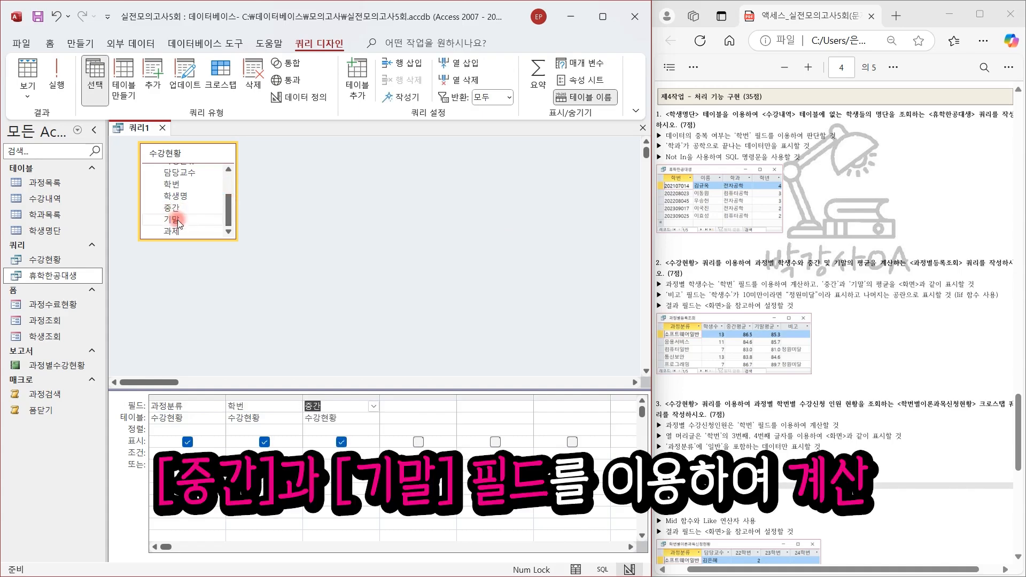
double_click(175, 220)
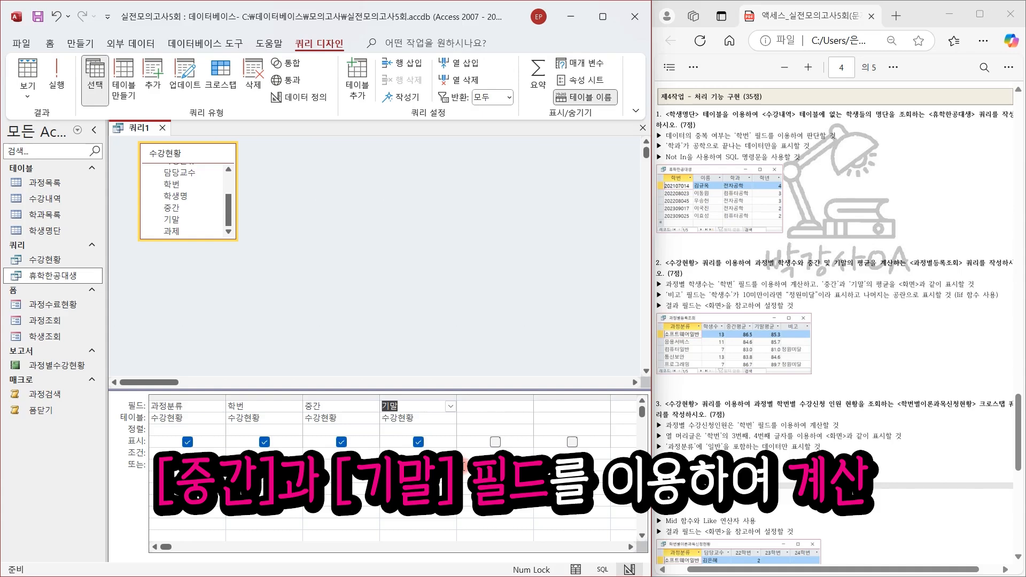
left_click(493, 408)
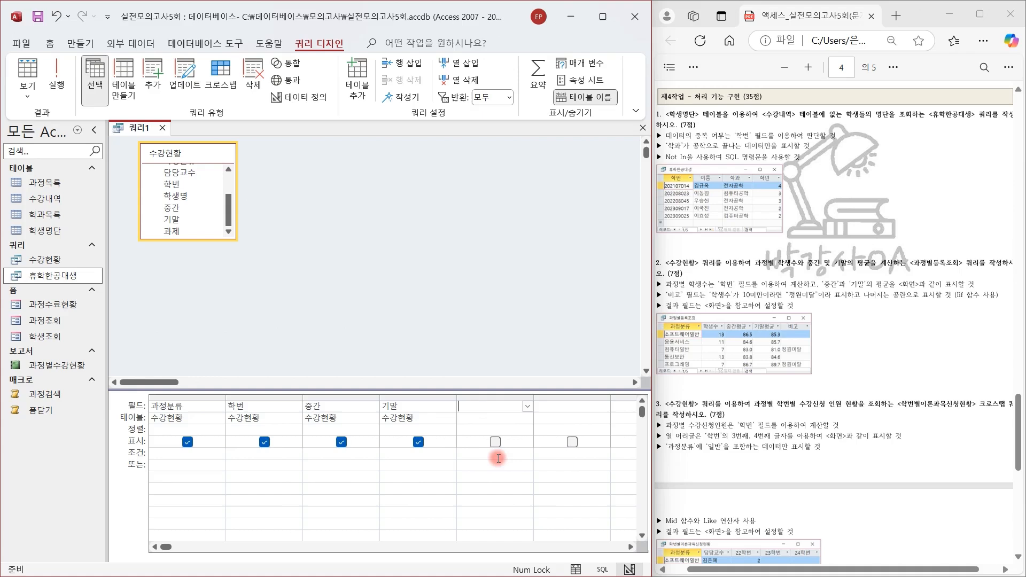
- Turn on the totals row (요약), give the 학번 column the alias 학생수 and summarise it with 개수
left_click(544, 86)
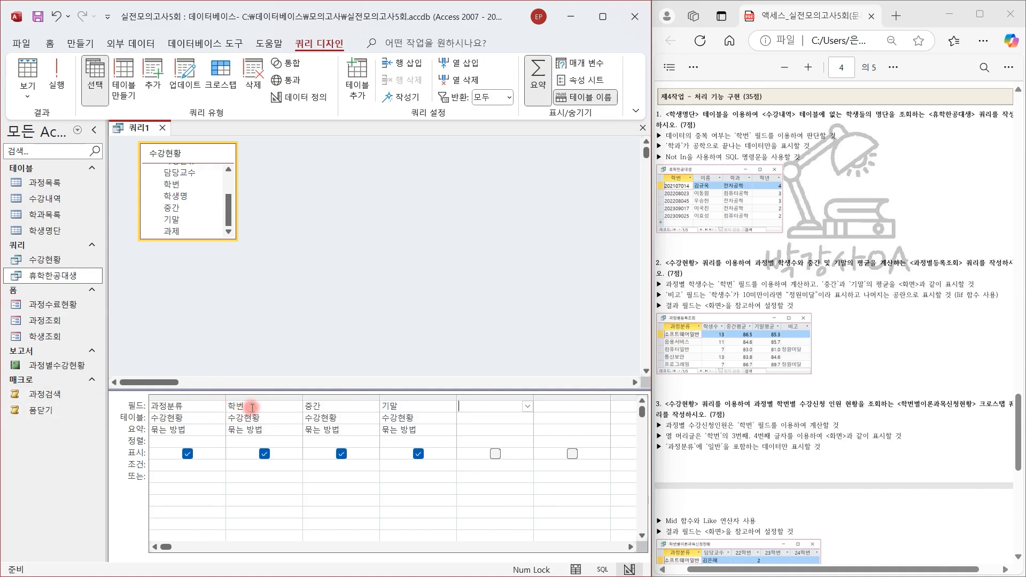
left_click(252, 406)
key("shift+F2")
left_click_drag(209, 192, 386, 141)
left_click(345, 175)
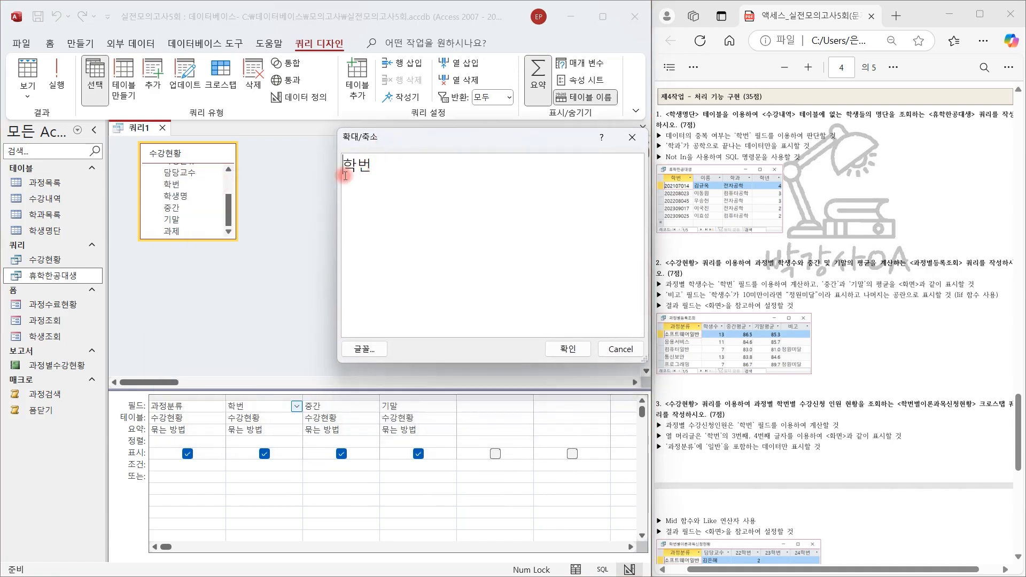
type("학생수")
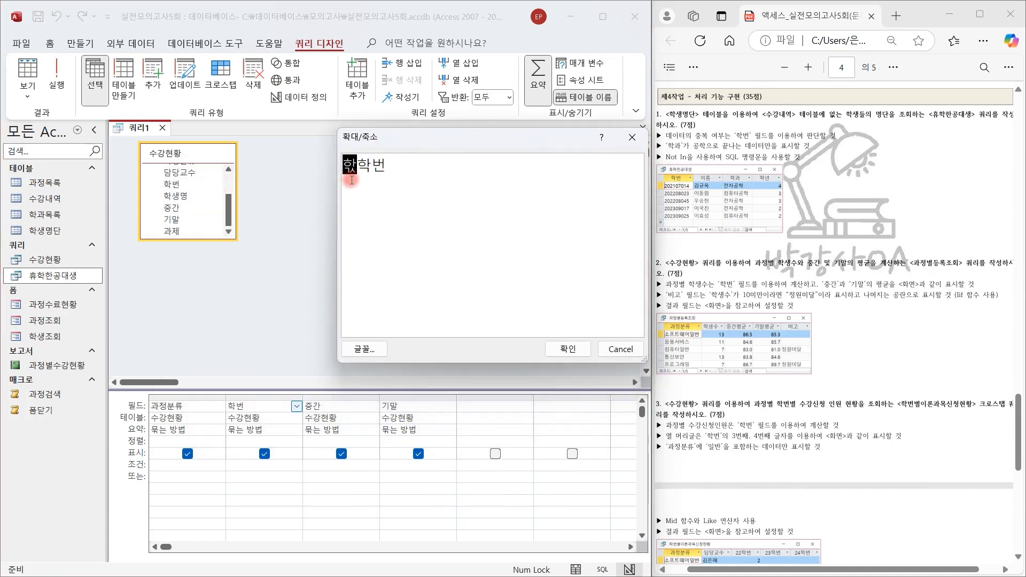
type(":")
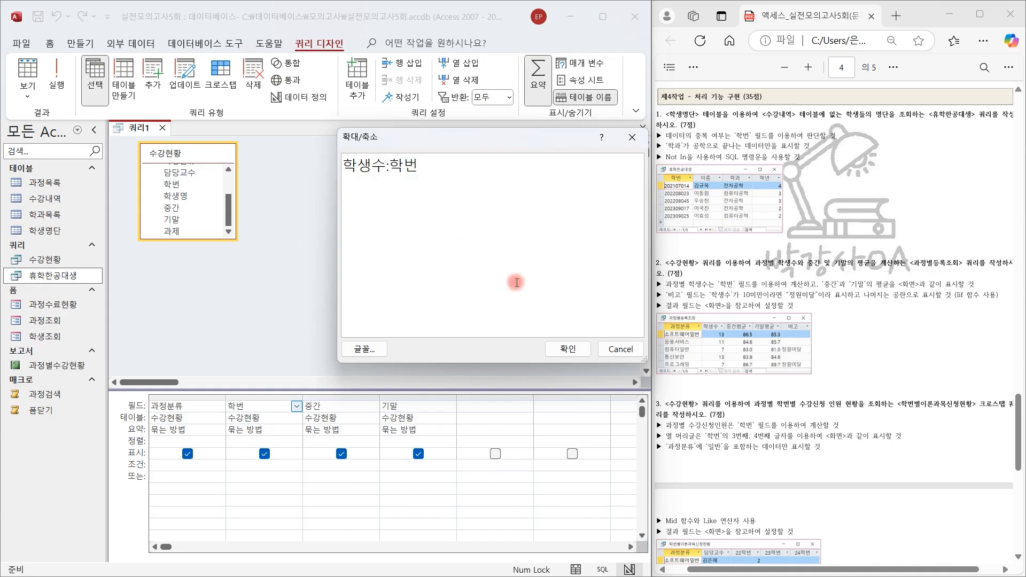
left_click(582, 350)
left_click(277, 430)
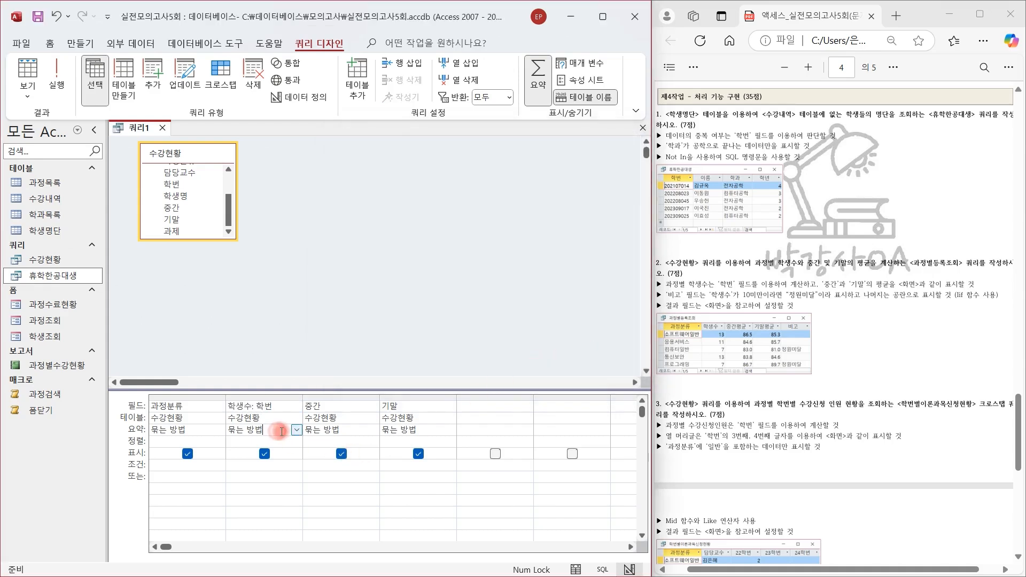
left_click(296, 430)
left_click(252, 497)
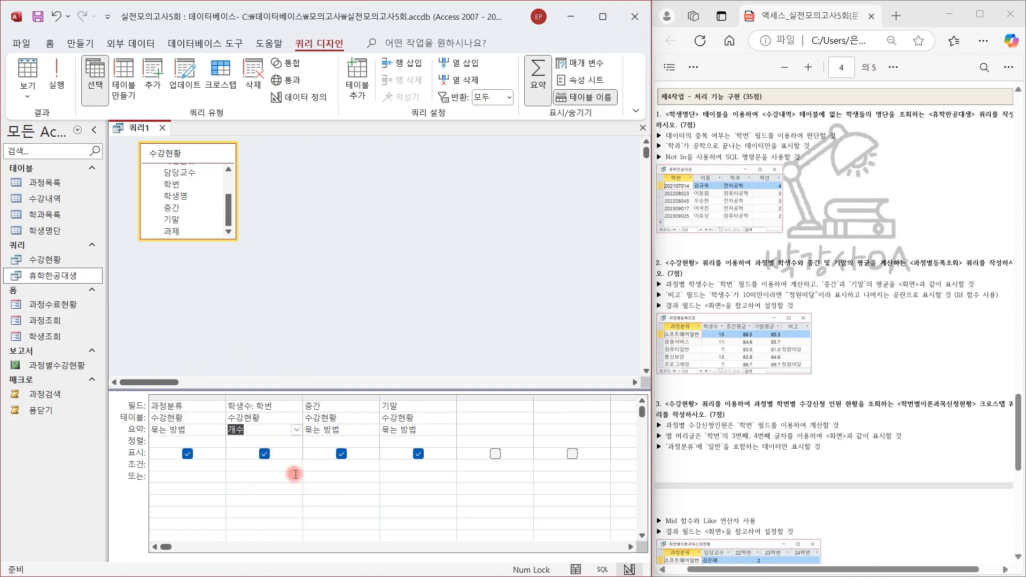
- Give the 중간 column the alias 중간평균 and summarise it with 평균
left_click(339, 406)
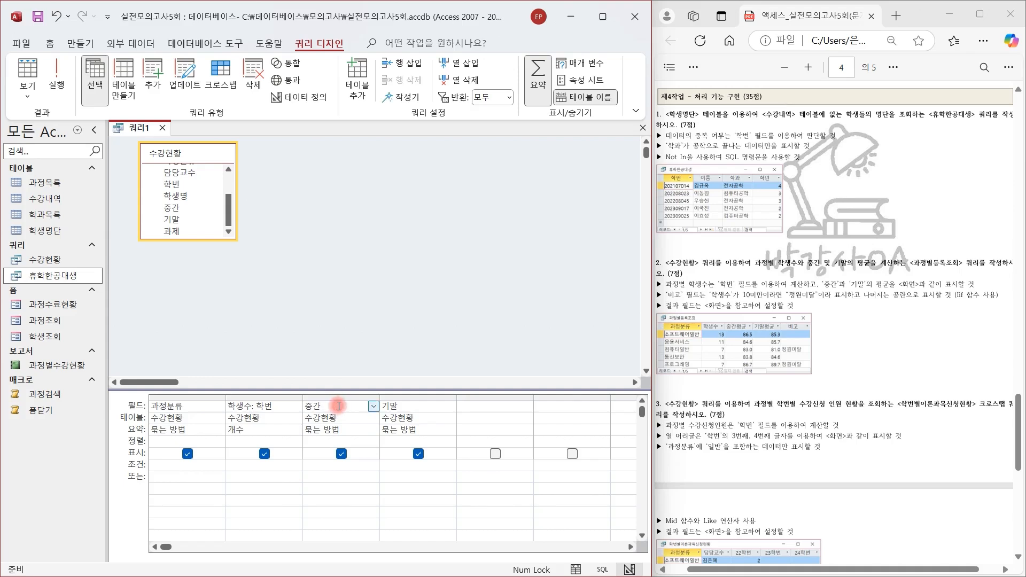
key("shift+F2")
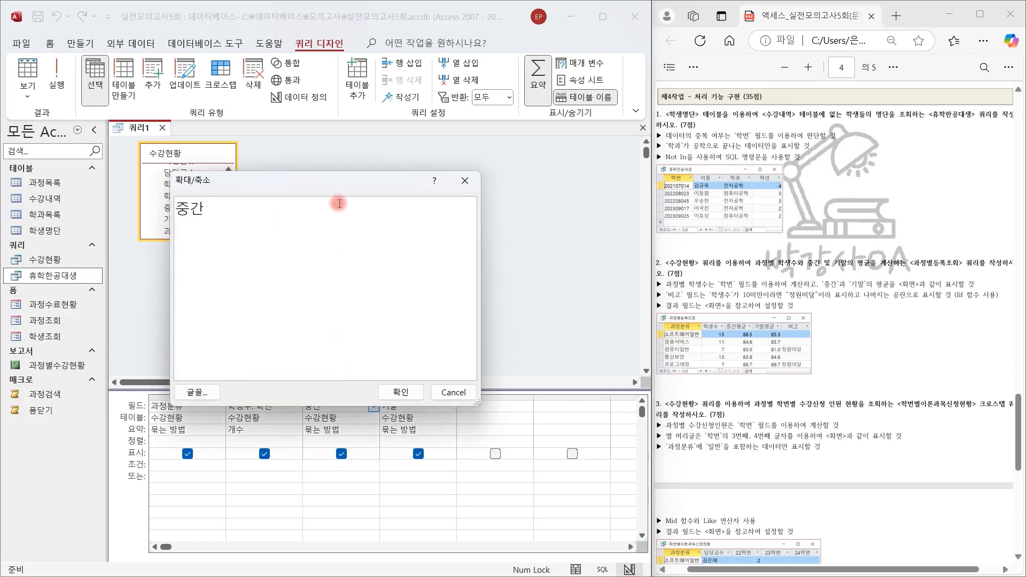
left_click_drag(326, 188, 463, 139)
left_click(319, 158)
type("중간평균")
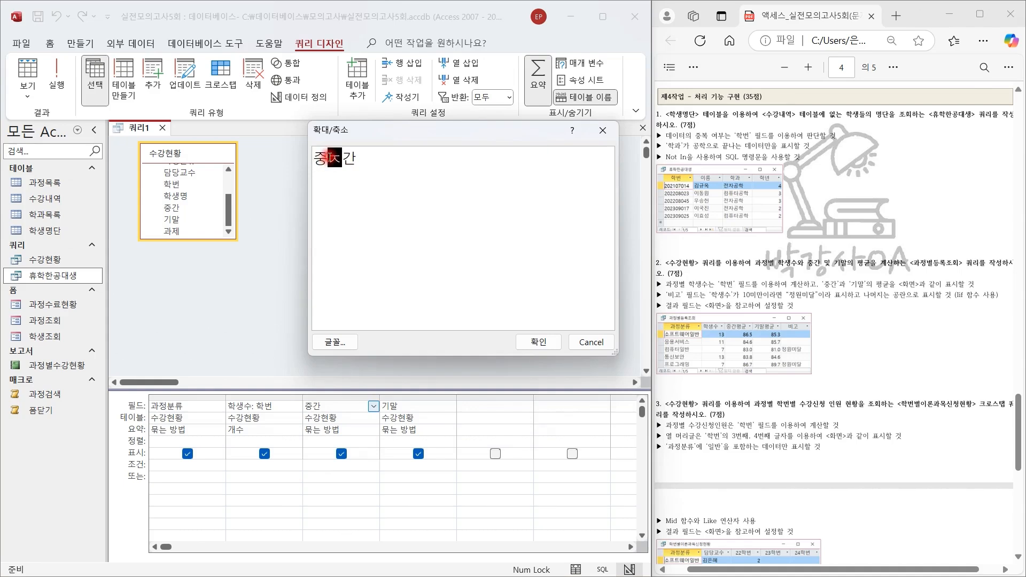
type(":")
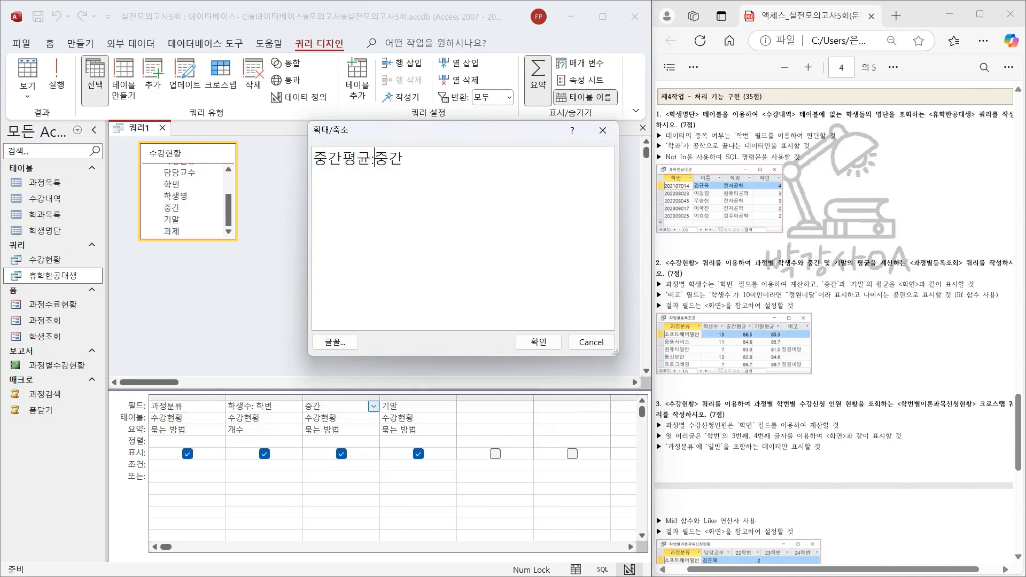
left_click(538, 342)
left_click(335, 440)
left_click(340, 430)
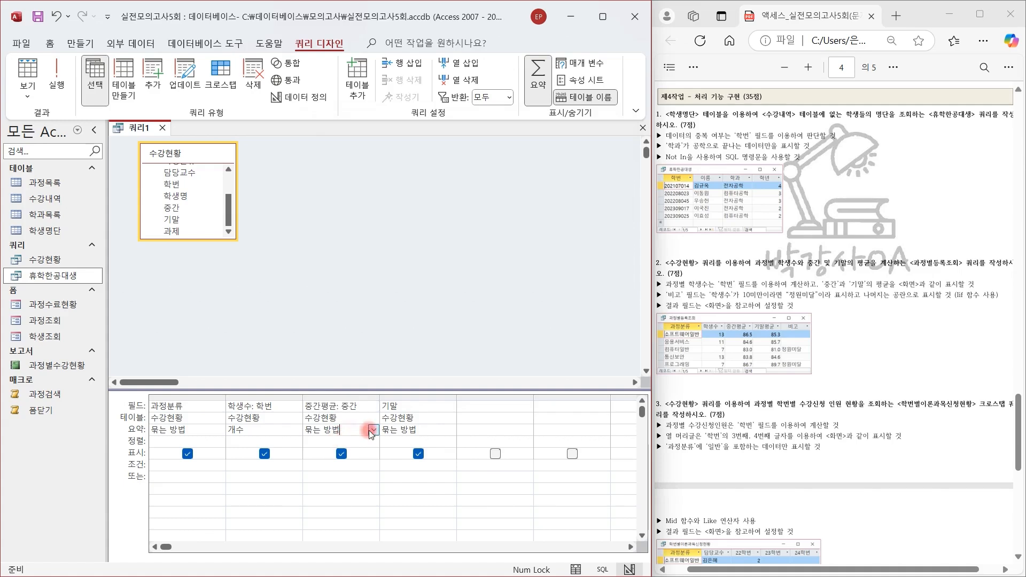
left_click(373, 429)
left_click(326, 459)
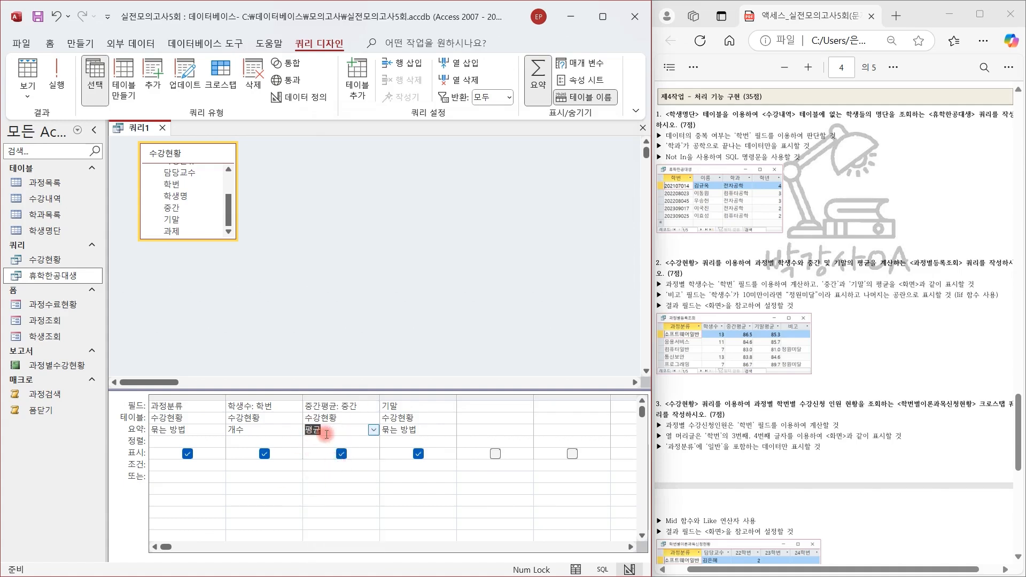
- Give the 기말 column the alias 기말평균 and summarise it with 평균
left_click(425, 404)
key("shift+F2")
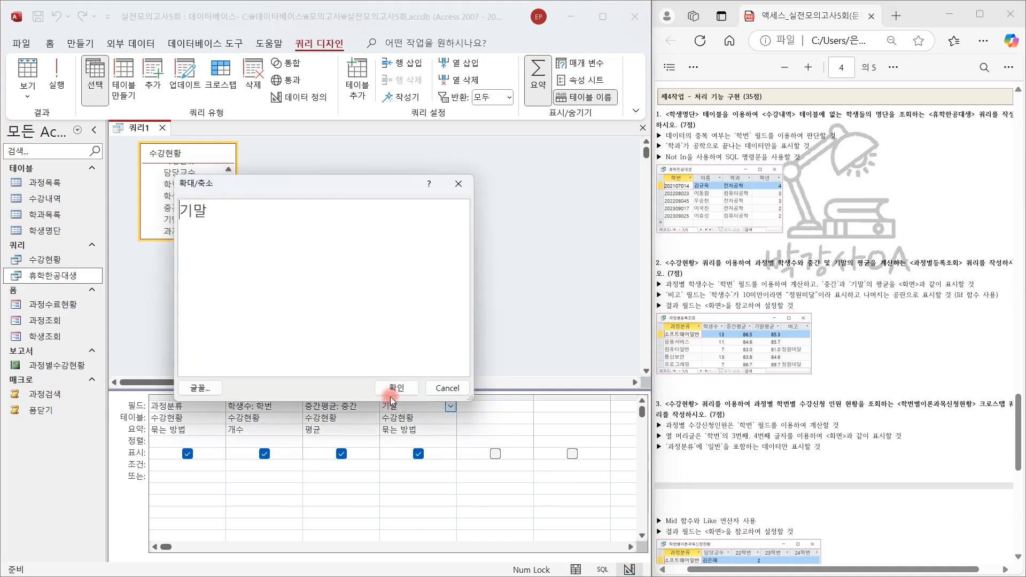
type("기말")
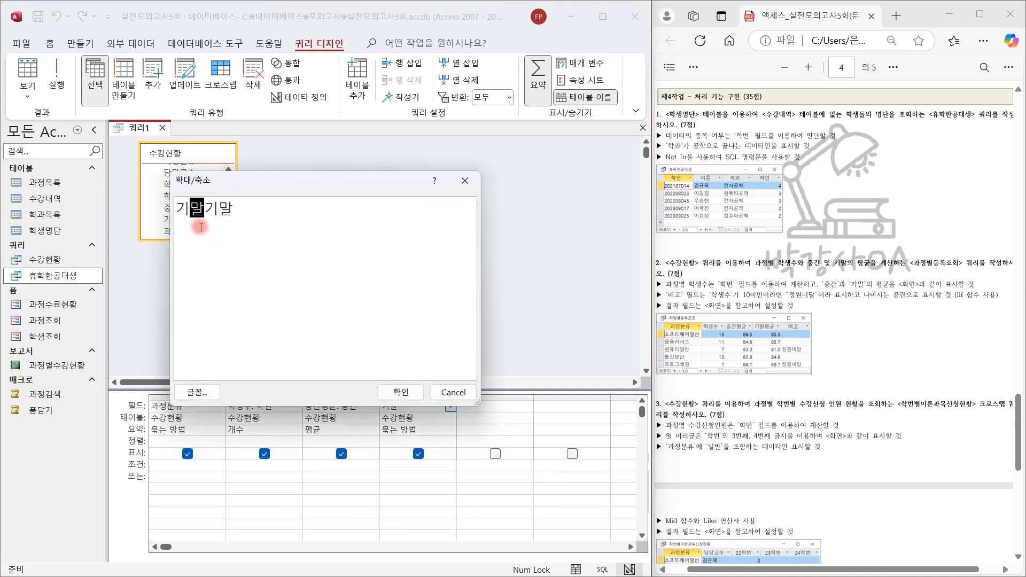
type("평균:")
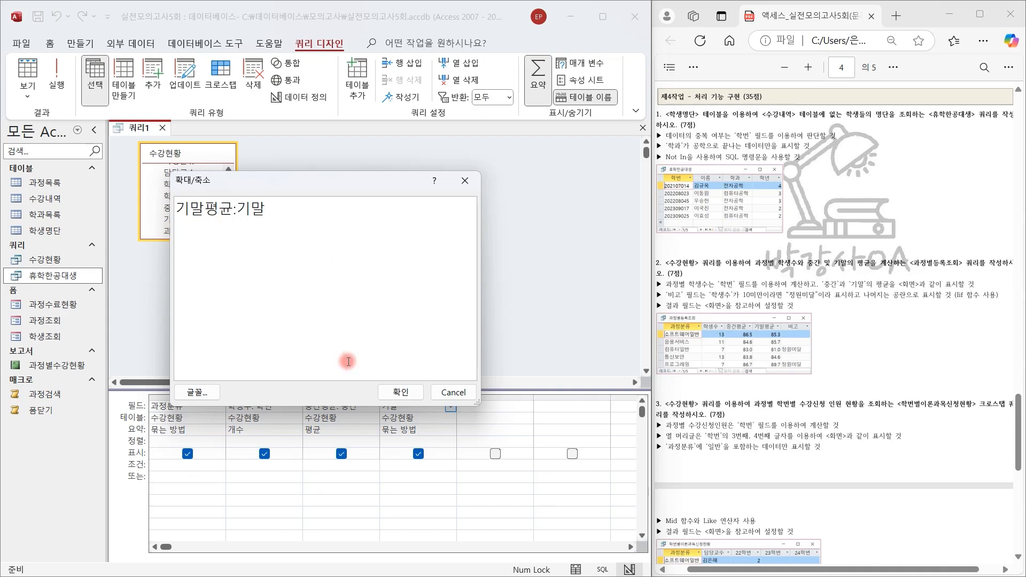
left_click(400, 391)
left_click(421, 431)
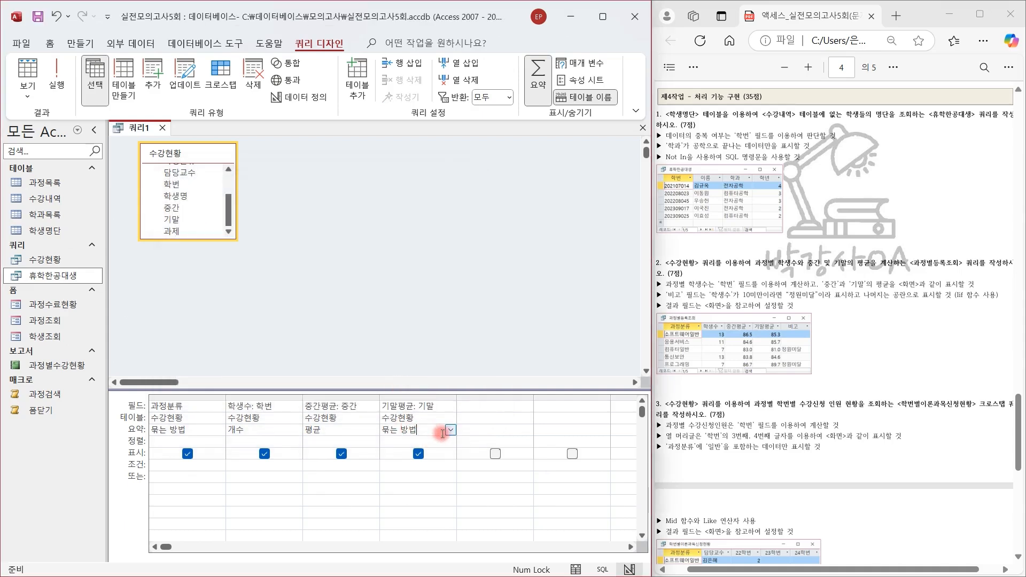
left_click(451, 430)
left_click(417, 464)
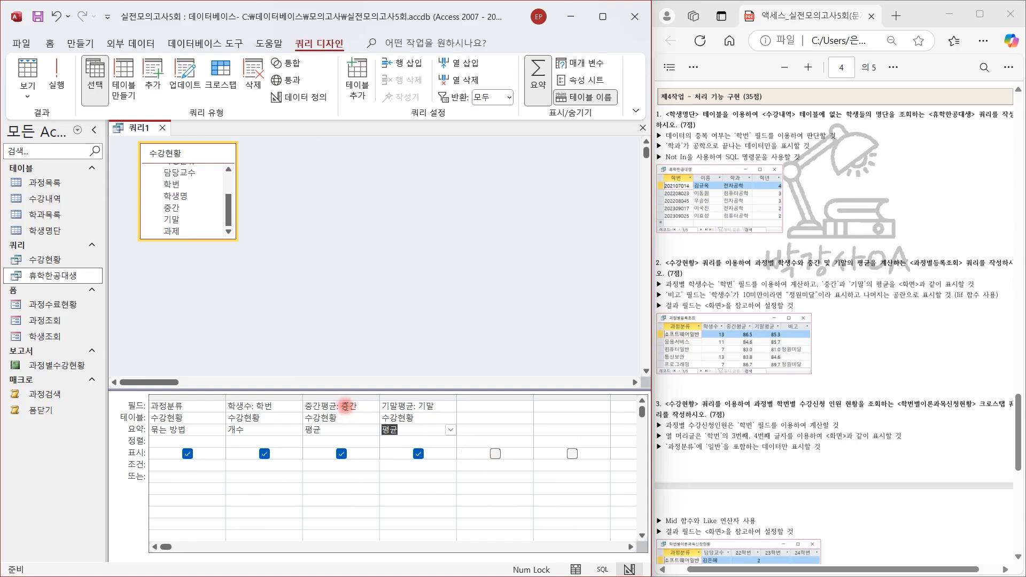
- View the summarised records in the datasheet and return to the query design
left_click_drag(343, 396, 394, 396)
left_click_drag(325, 394, 409, 396)
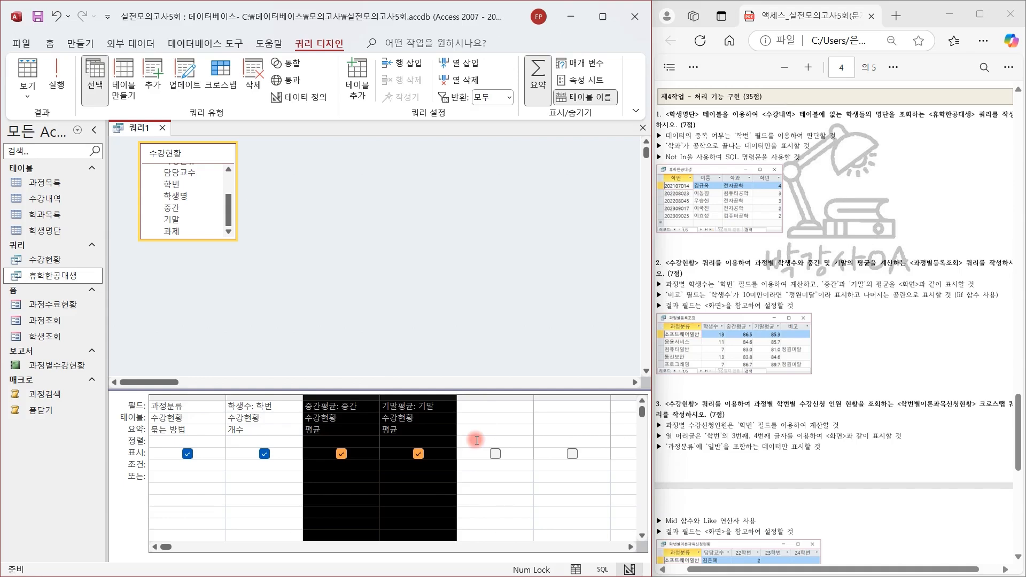
left_click(340, 406)
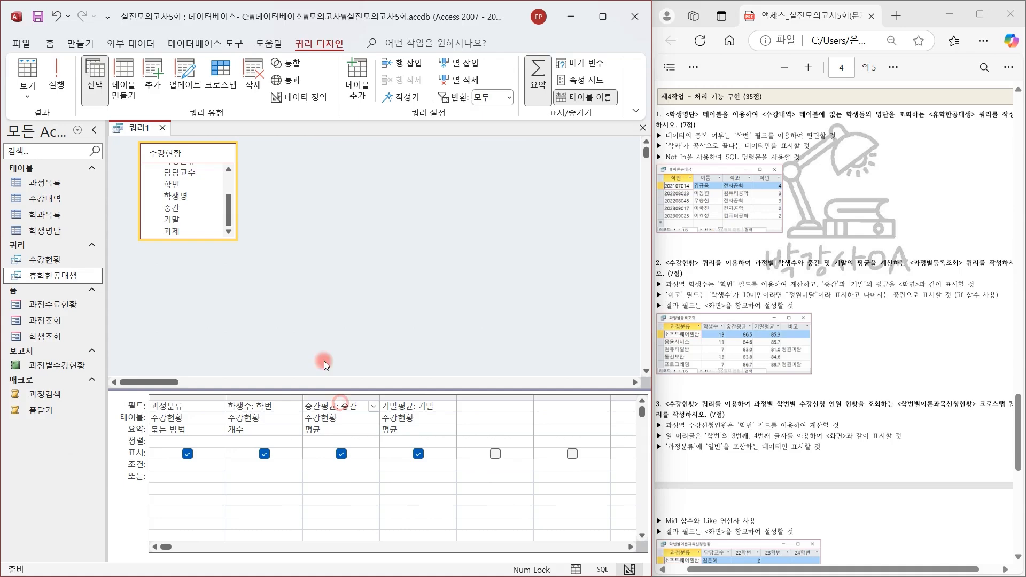
left_click(27, 72)
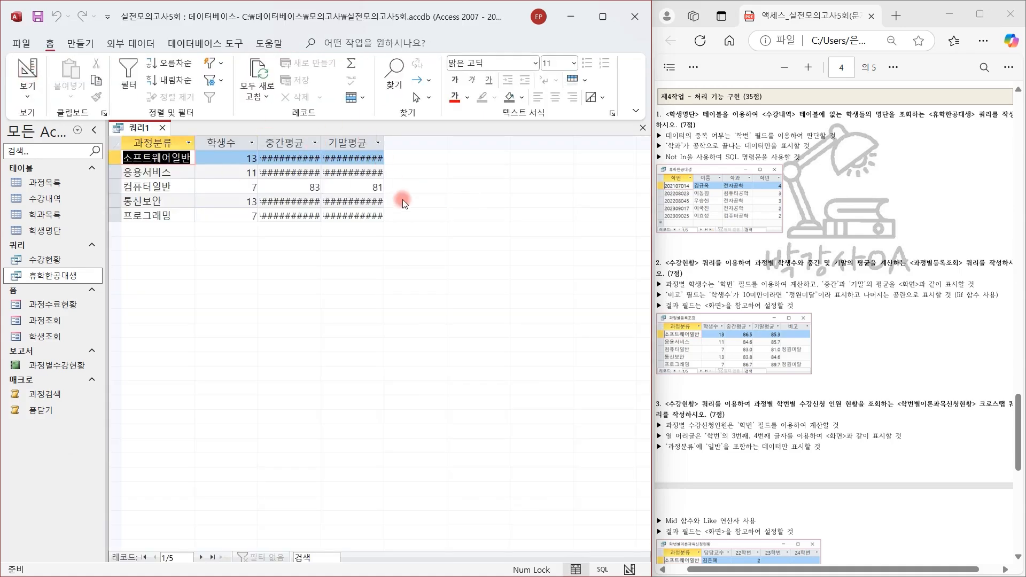
left_click(28, 72)
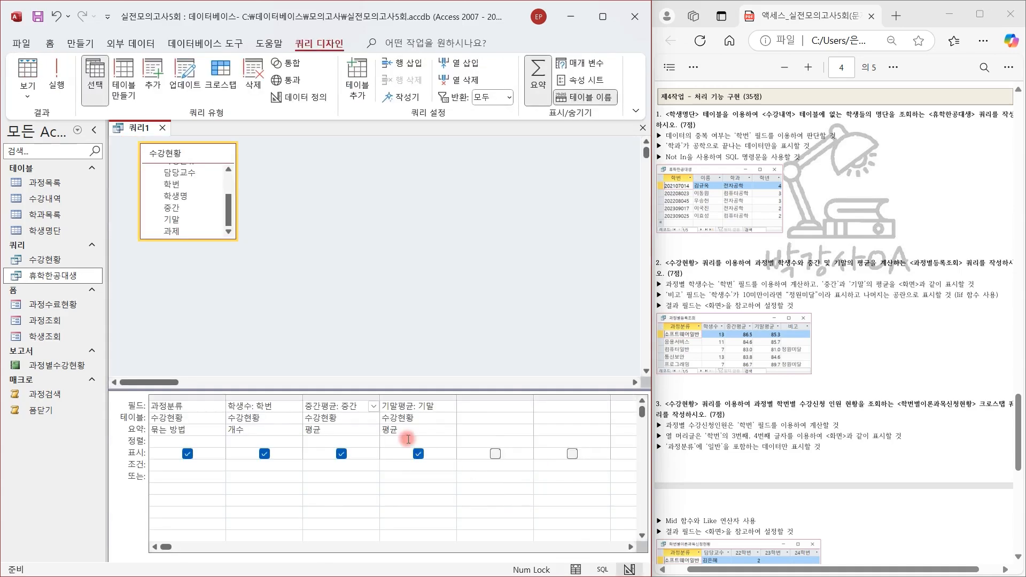
- Set the 중간평균 column's format (형식) to 표준 with 1 decimal place (소수 자릿수)
left_click(342, 398)
left_click(344, 405)
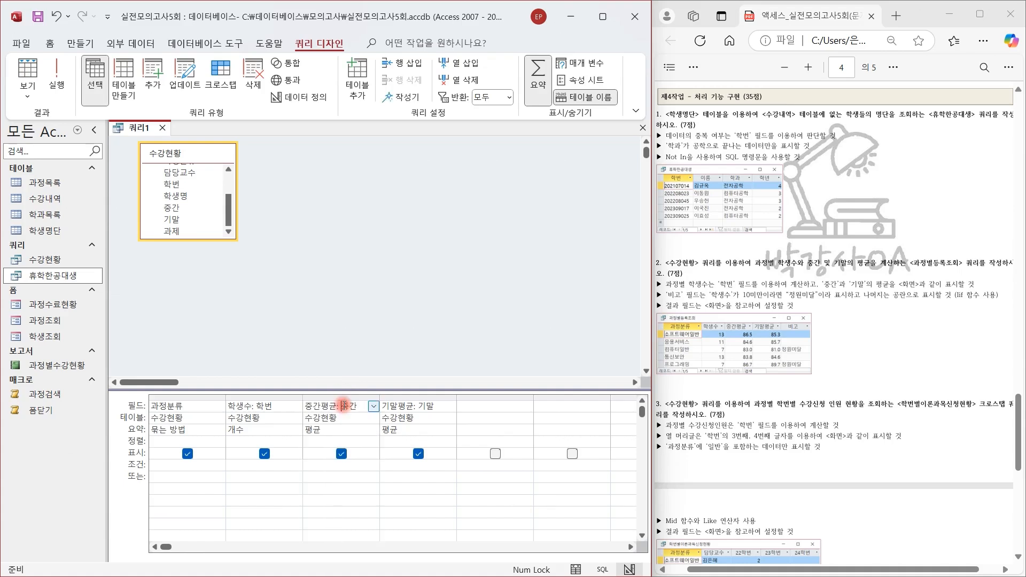
key("F4")
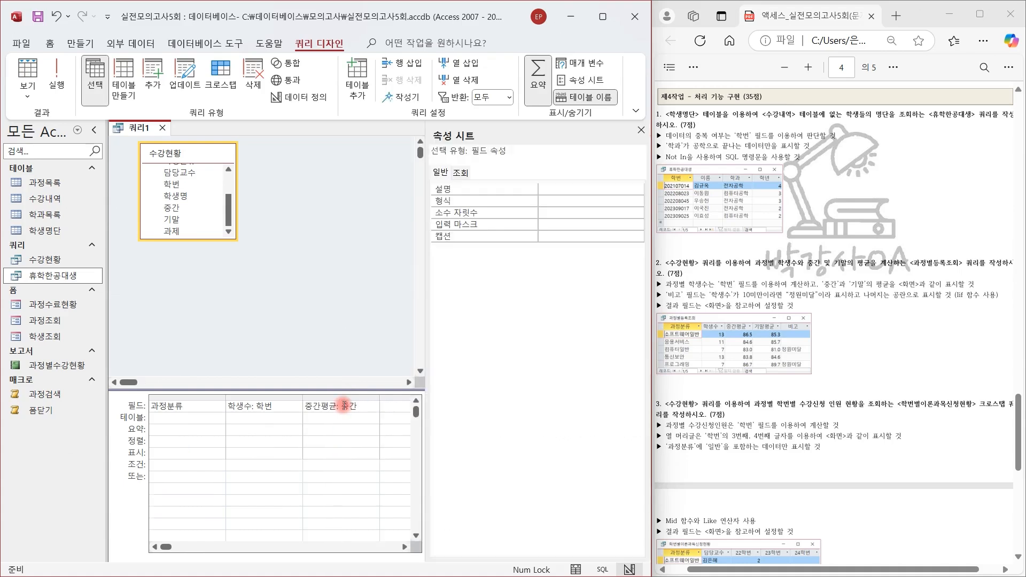
left_click(558, 201)
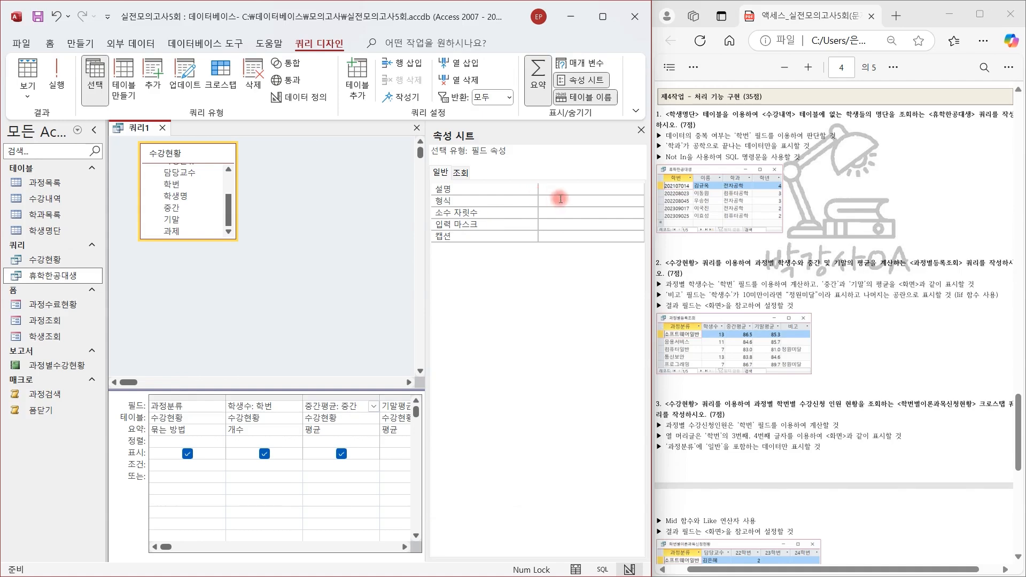
left_click(639, 201)
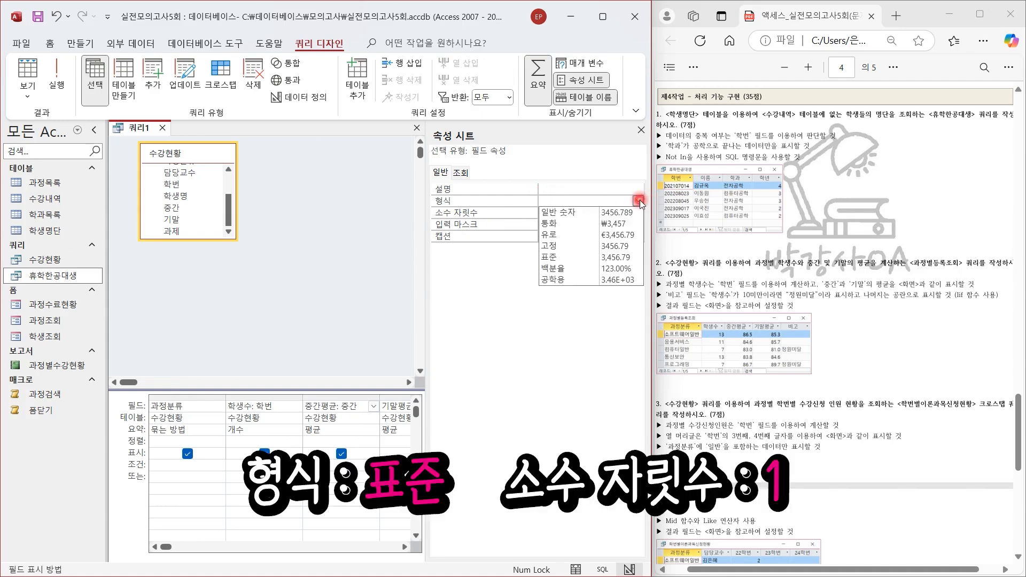
left_click(567, 257)
left_click(566, 212)
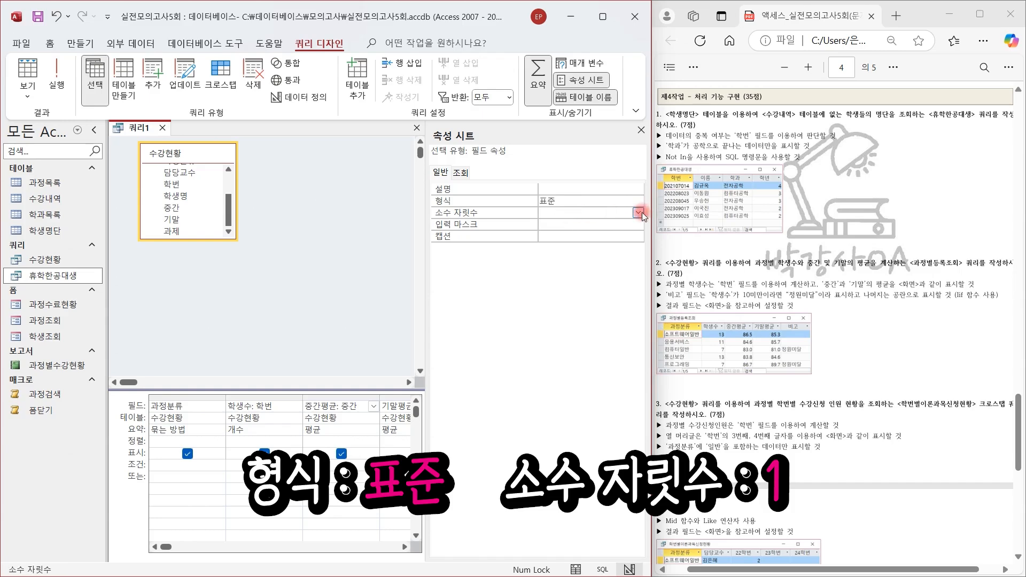
left_click(639, 213)
left_click(560, 265)
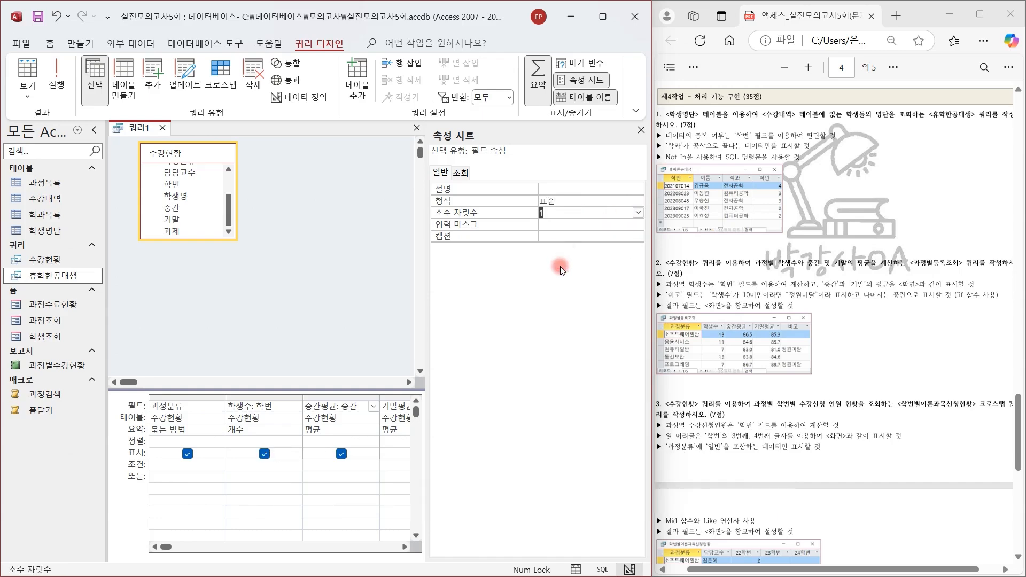
- Set the 기말평균 column's format (형식) to 표준 with 1 decimal place (소수 자릿수)
left_click(381, 412)
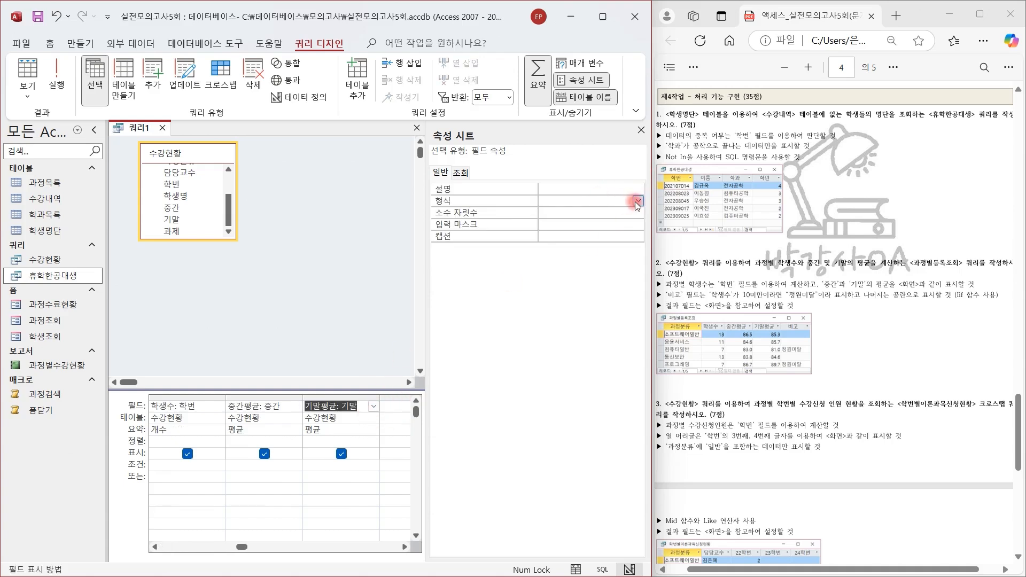
left_click(637, 200)
left_click(569, 259)
left_click(572, 213)
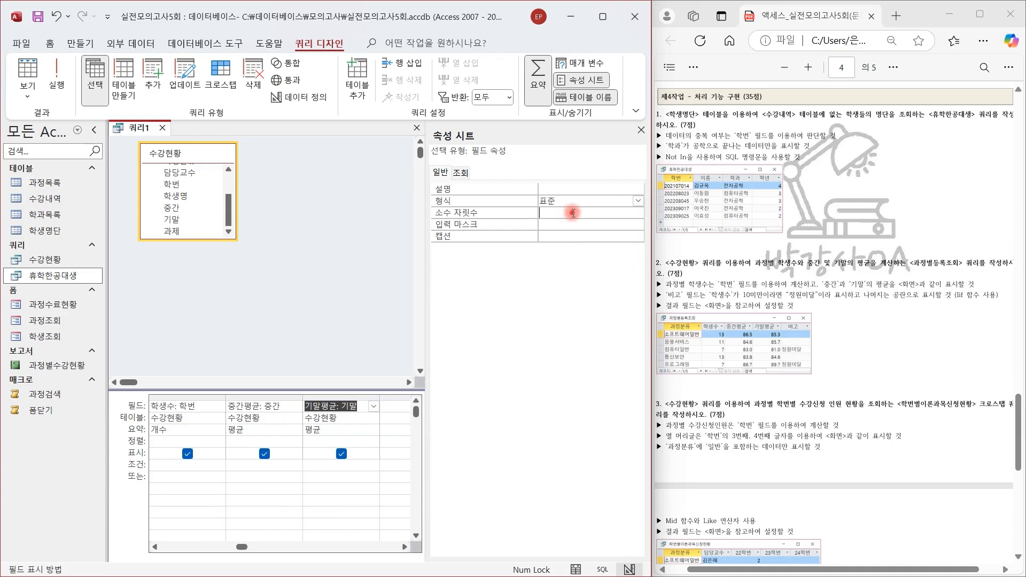
left_click(637, 212)
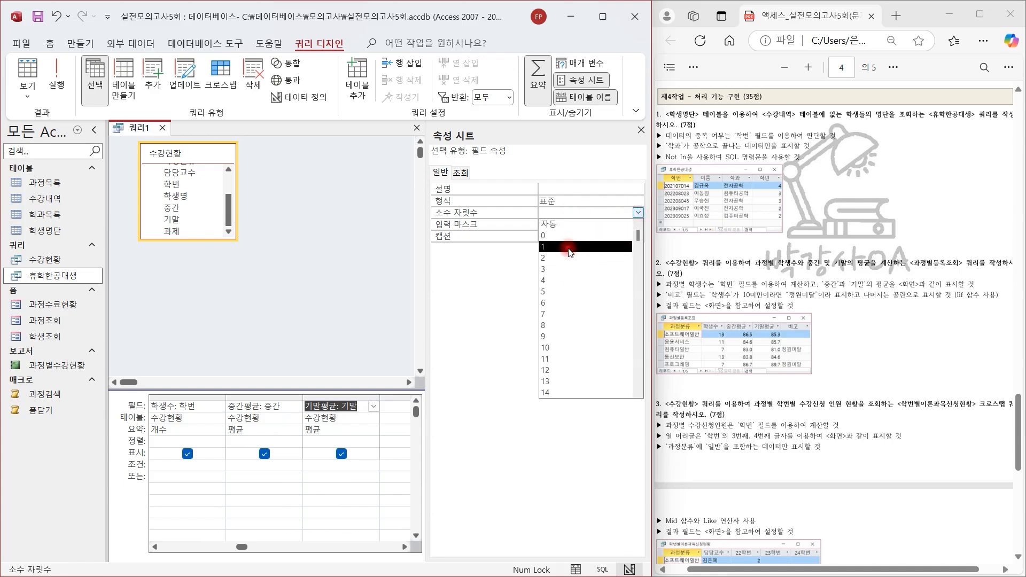
left_click(567, 246)
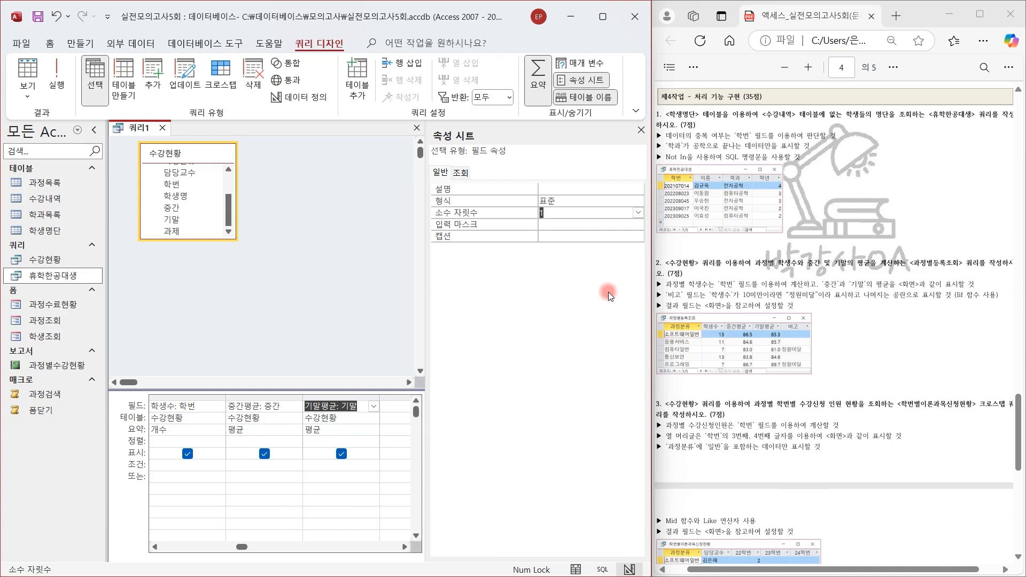
- Check the formatted averages in the datasheet and return to the query design
left_click(33, 69)
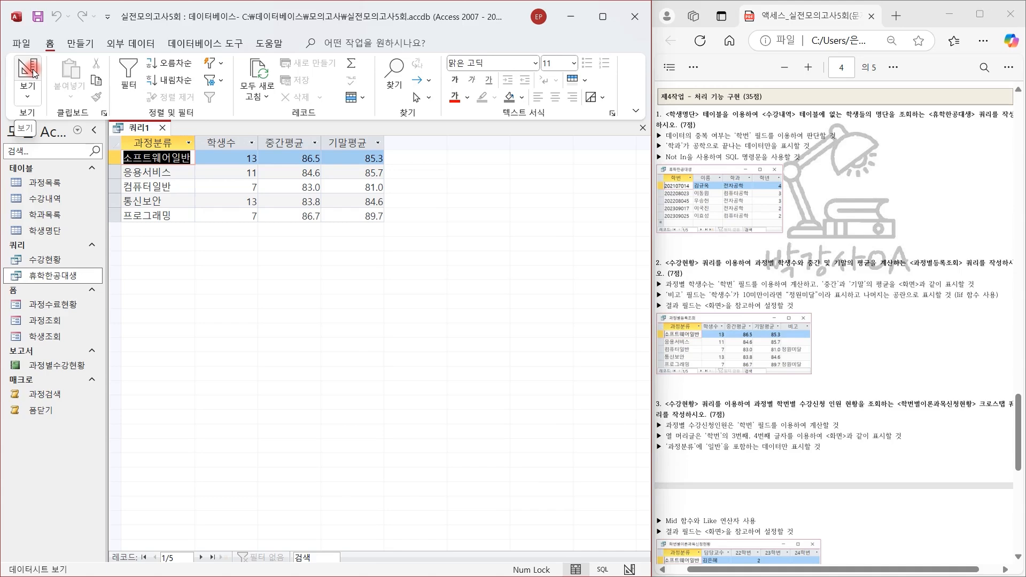
left_click(28, 72)
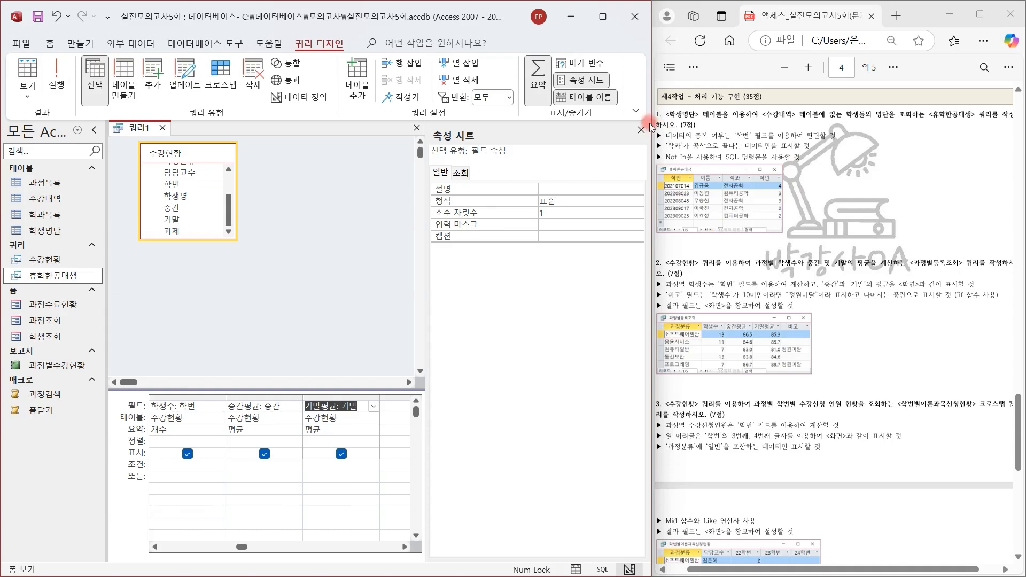
- Add a calculated field 비고:iif([학생수]<10,"정원미달","") in the empty column after 기말평균
left_click(641, 130)
left_click(402, 405)
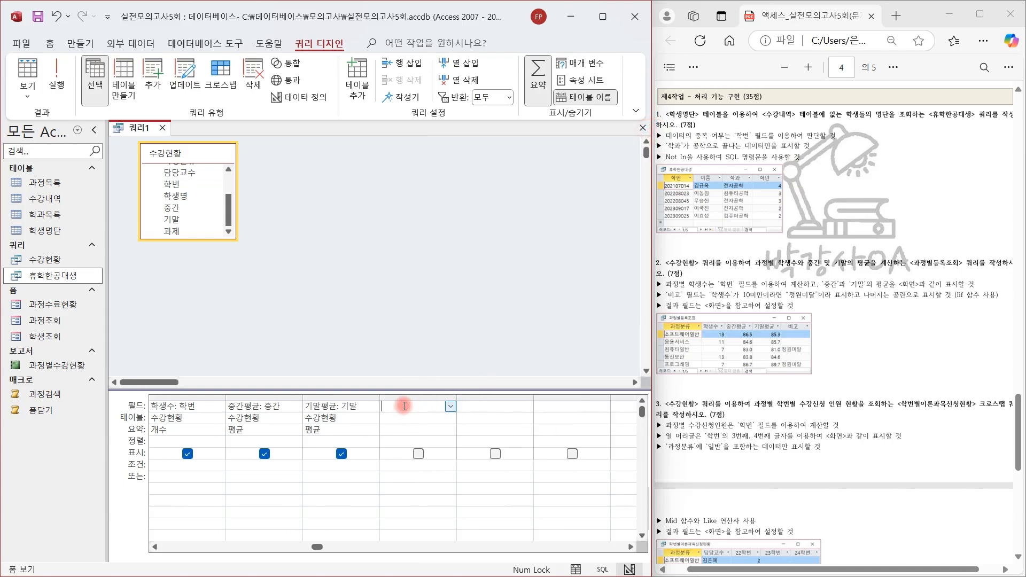
key("shift+F2")
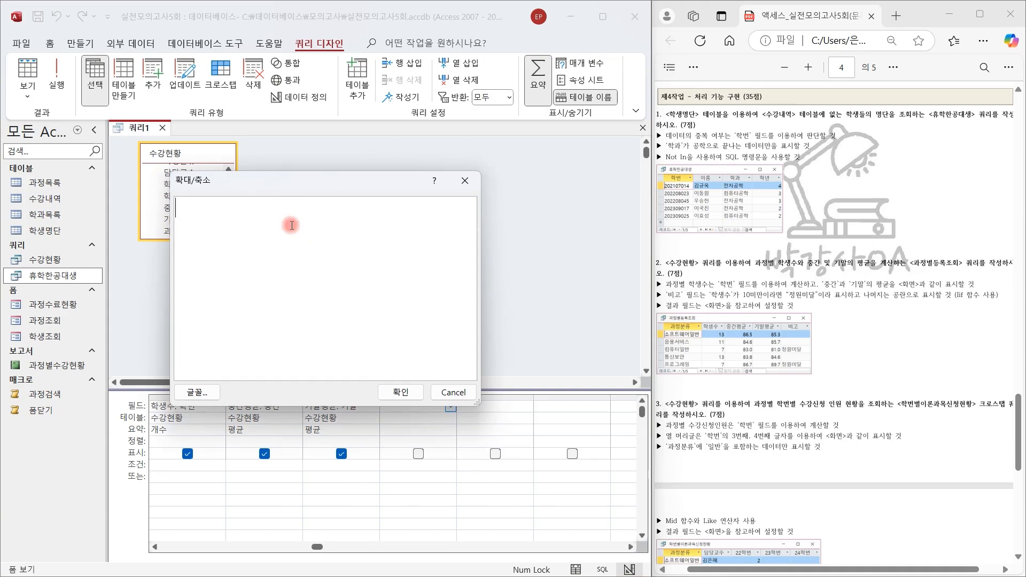
left_click_drag(257, 177, 350, 143)
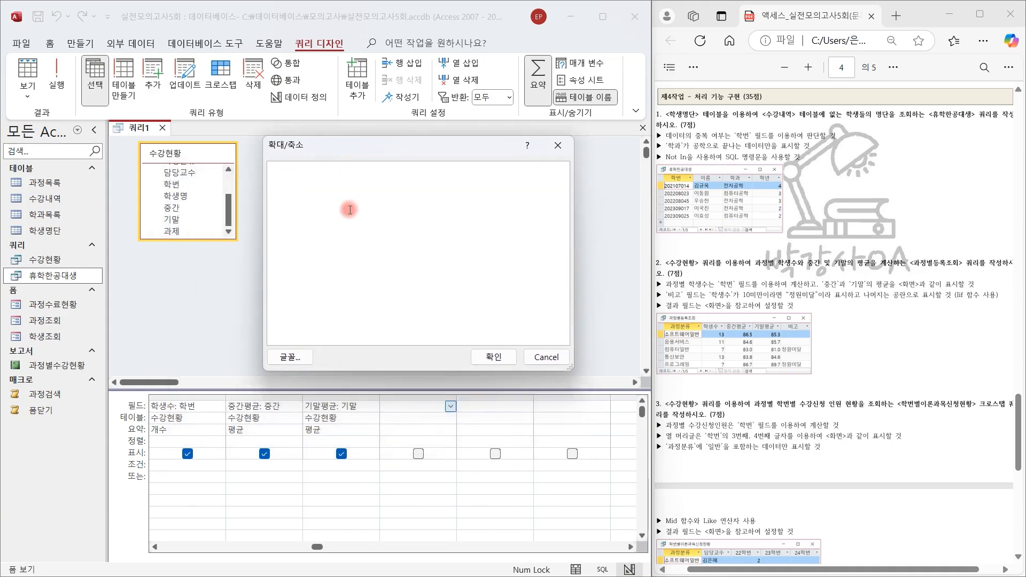
type("빅")
type("고:")
type("iif")
type("(")
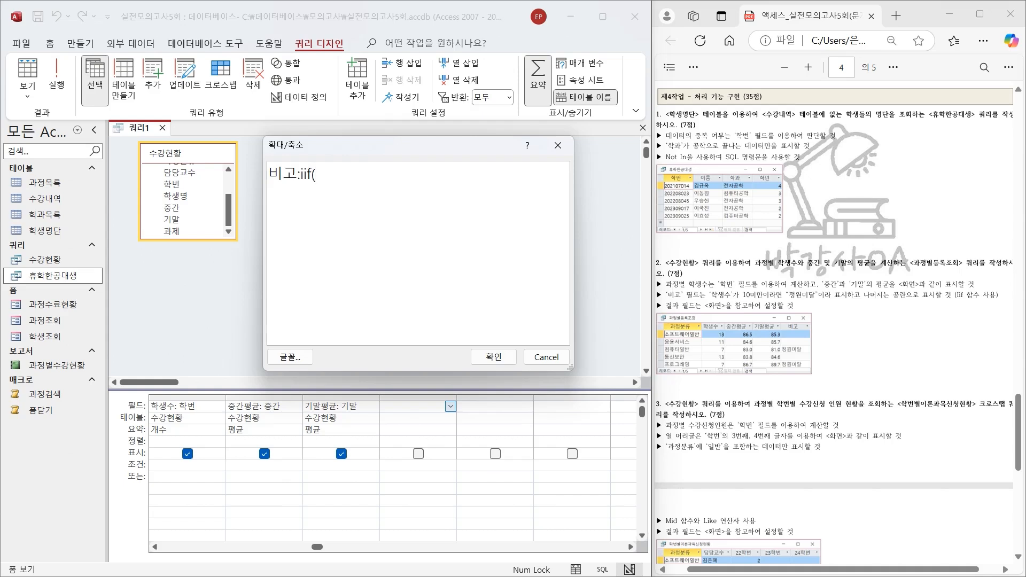
type("[학생수]")
type("<10")
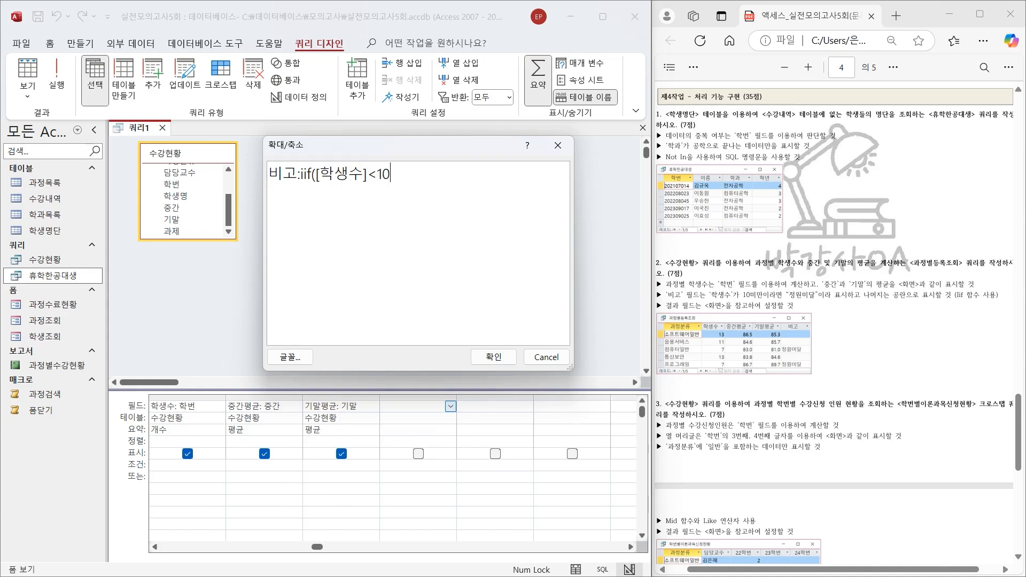
type(",\"wj")
key("BackSpace")
key("BackSpace")
type("정원ㅁㅣ달\"")
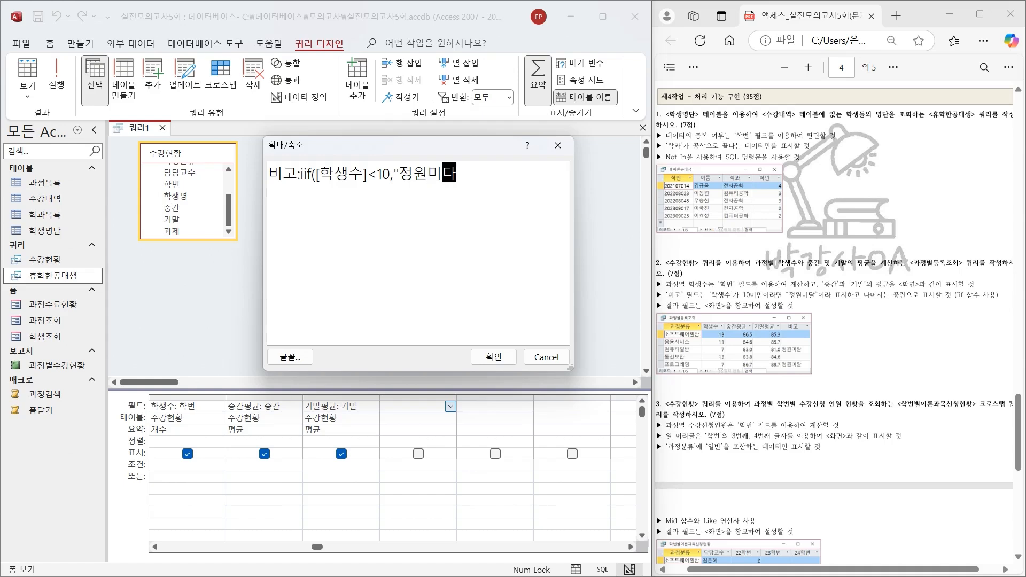
type(",\"\")")
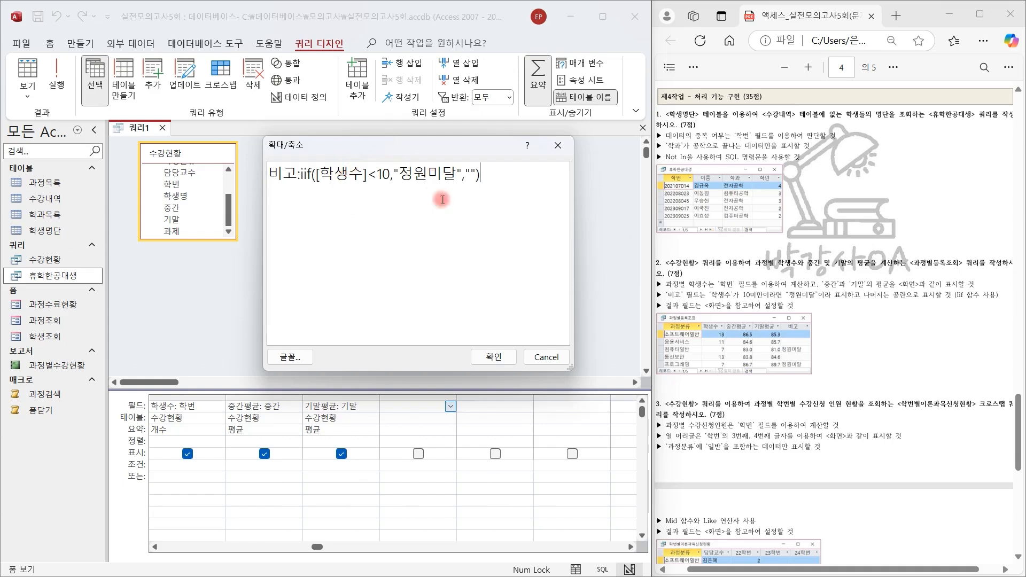
left_click(494, 357)
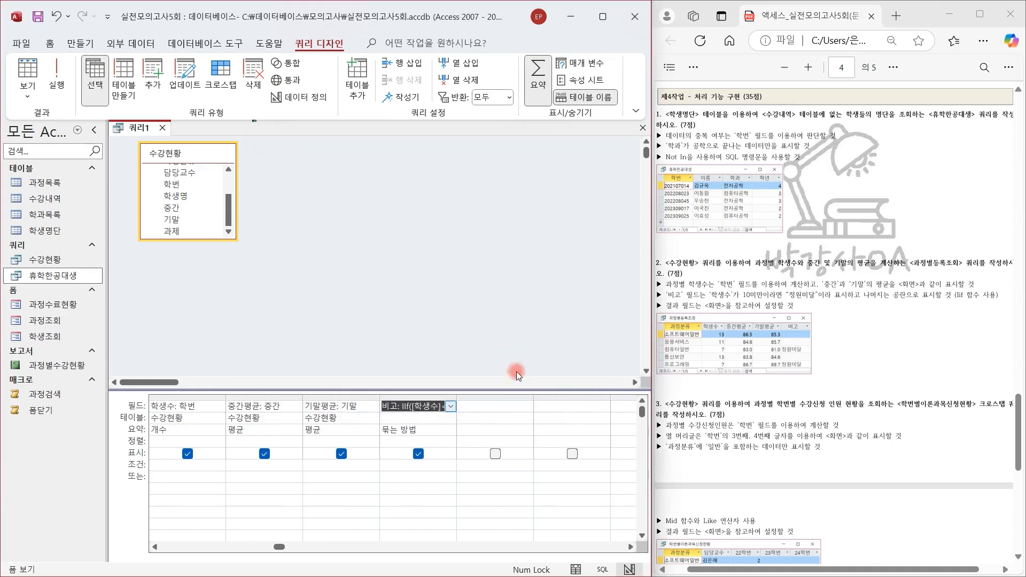
- Check the query's results in the datasheet and save the query as 과정별등록조회
left_click(27, 72)
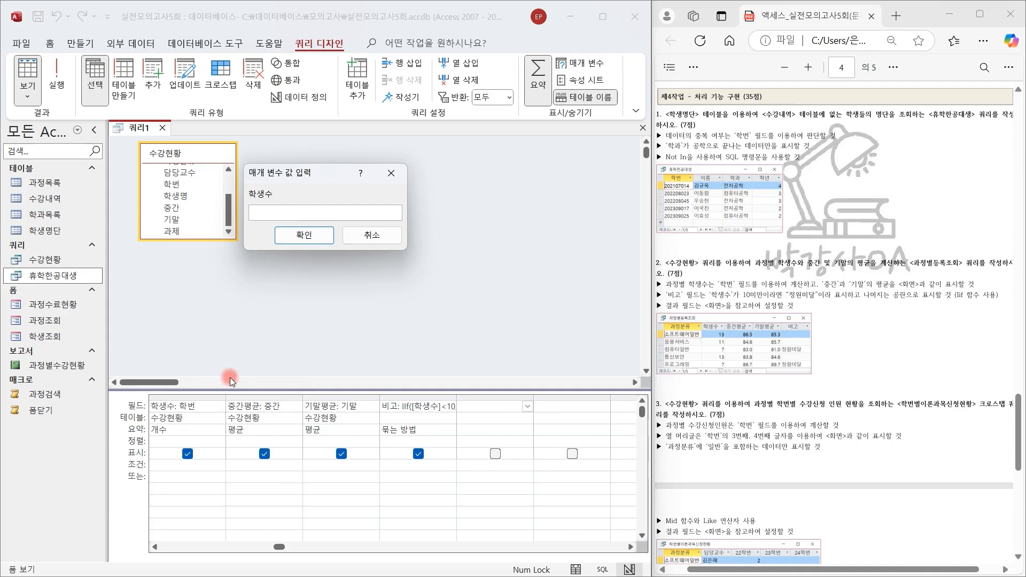
left_click(319, 235)
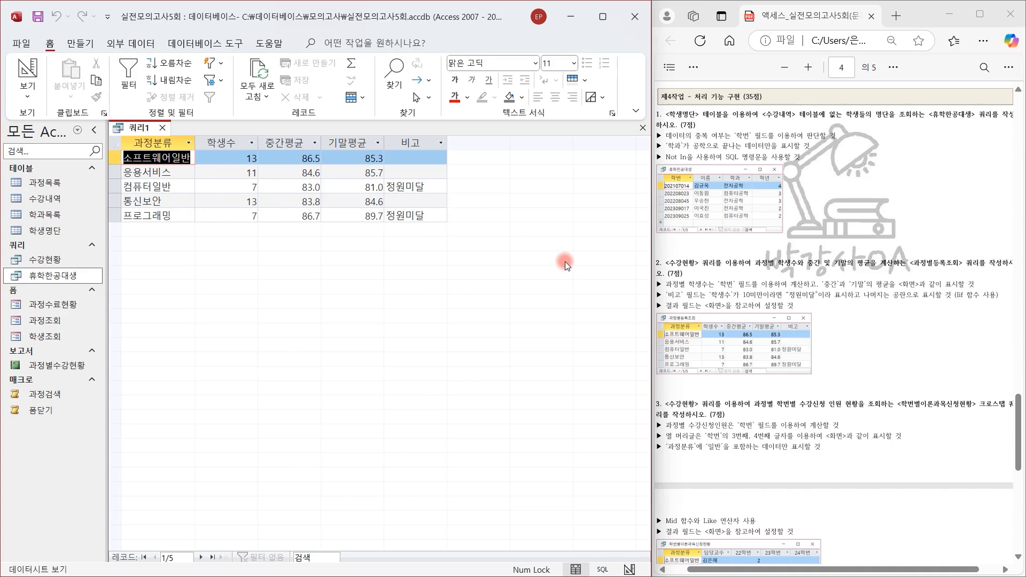
left_click(36, 22)
type("과정별등록조회")
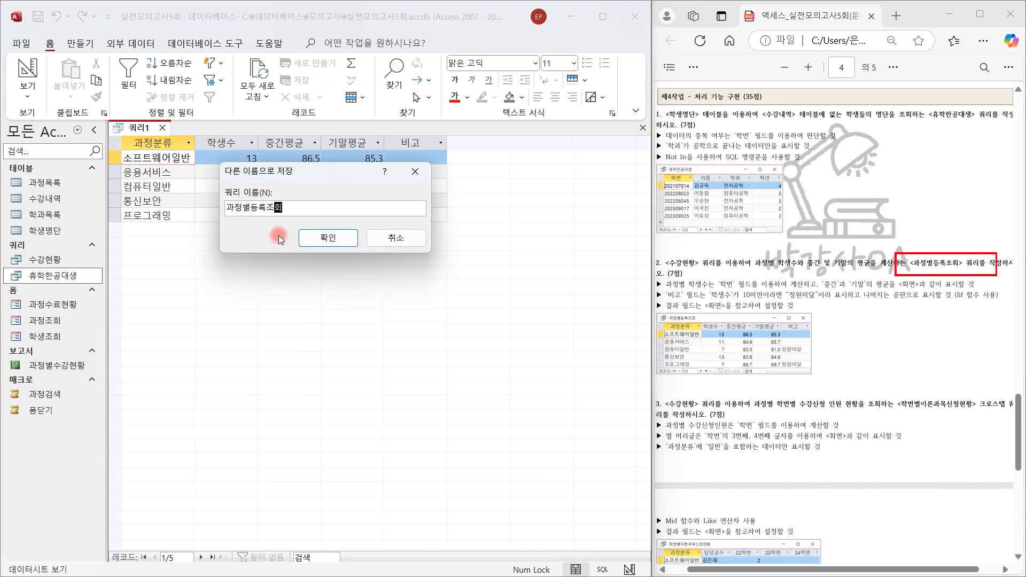
left_click(345, 245)
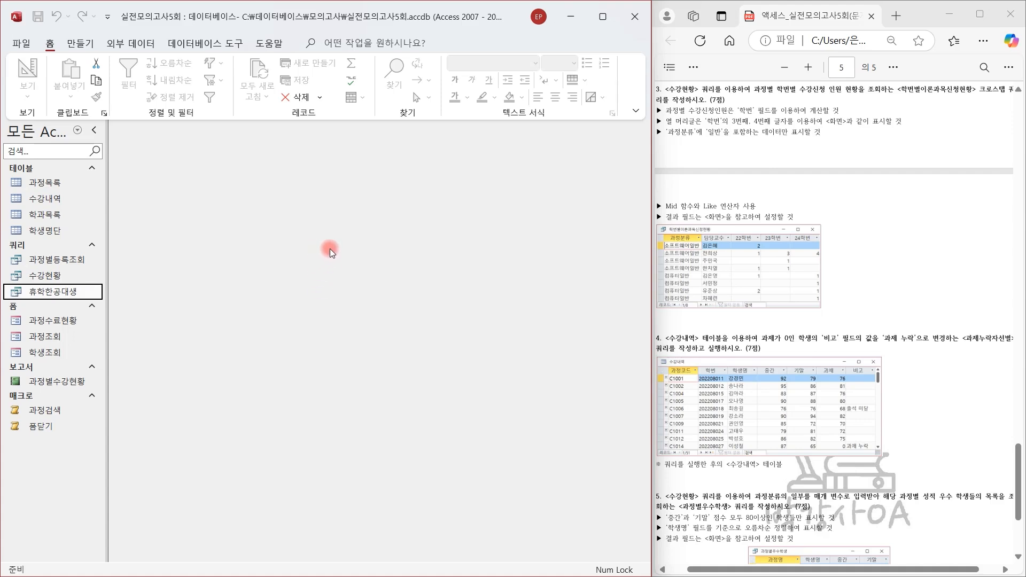
- Open the 수강현황 query, examine its 과정분류, 담당교수 and 학번 columns as crosstab heading candidates, and close it
left_click(72, 277)
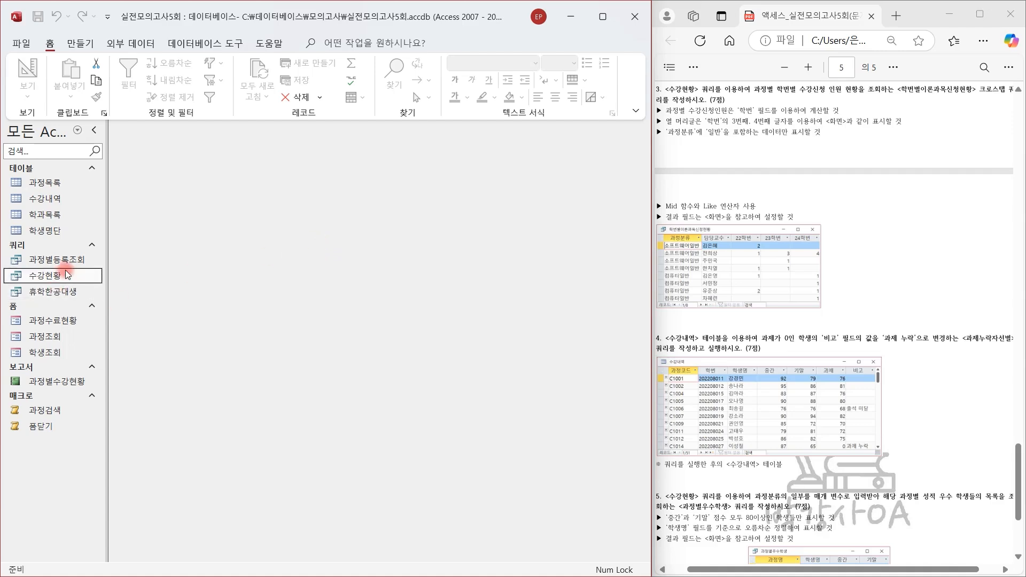
double_click(72, 278)
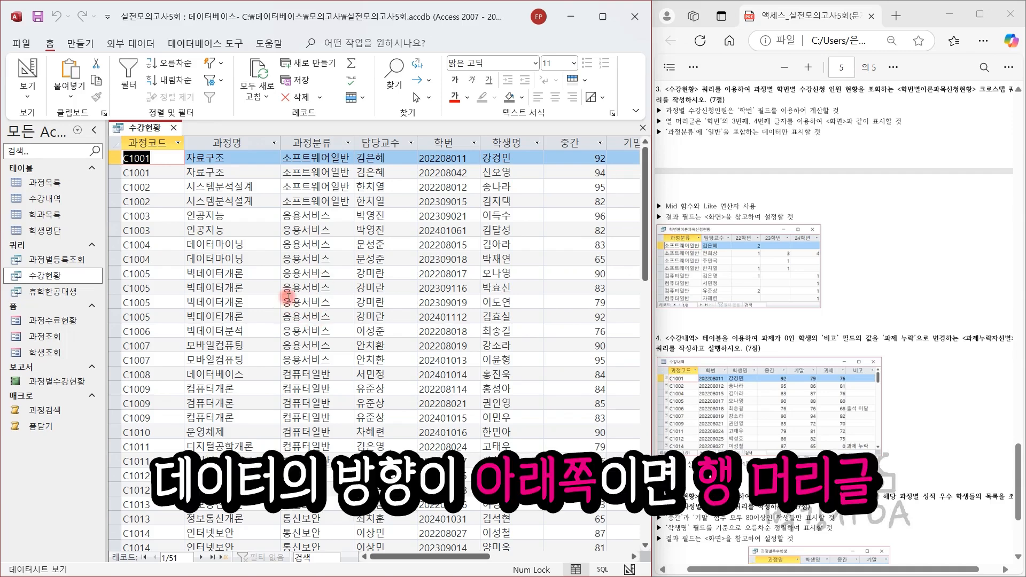
left_click(334, 140)
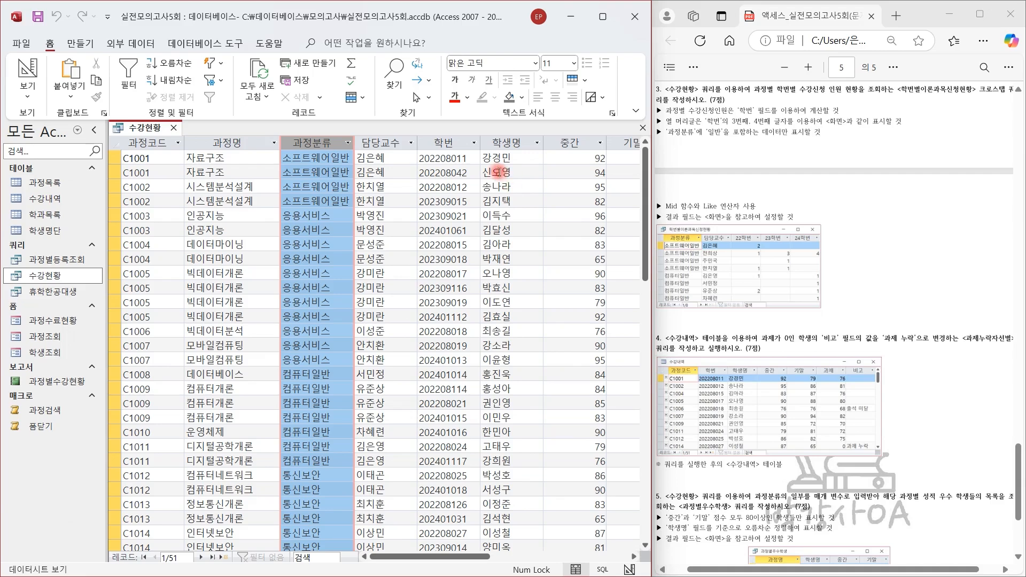
left_click(448, 142)
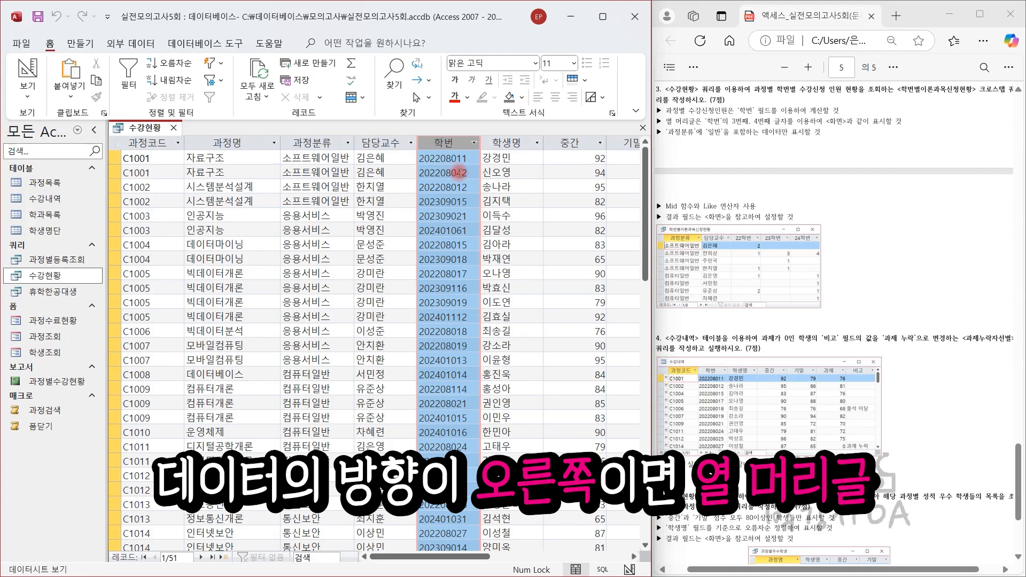
left_click(378, 141)
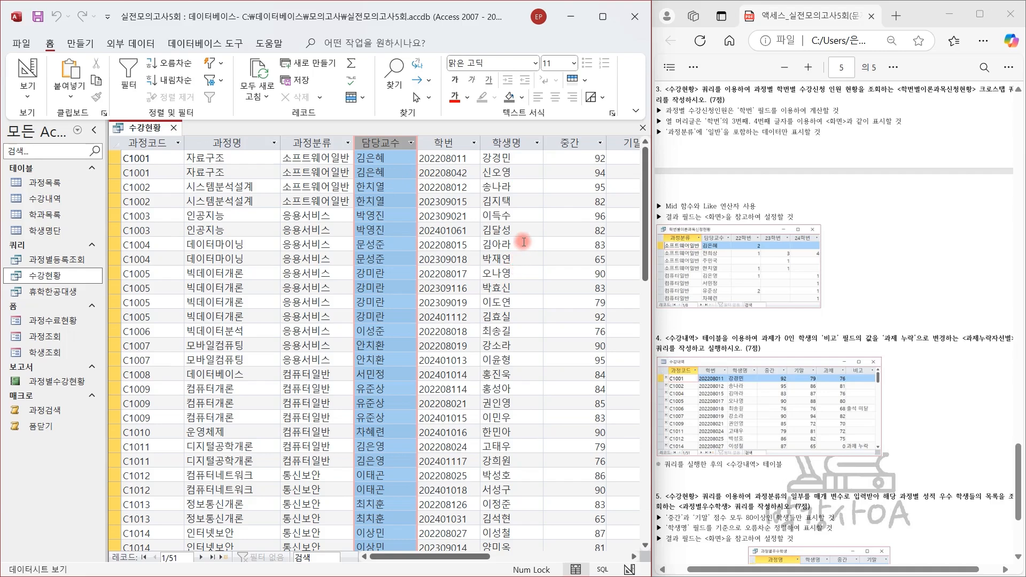
left_click(449, 142)
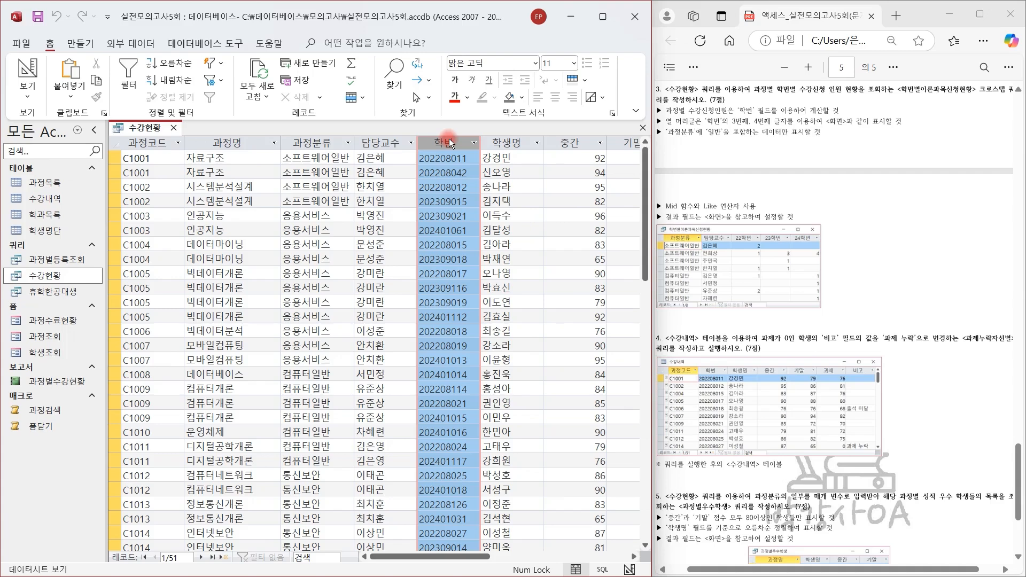
left_click(321, 142)
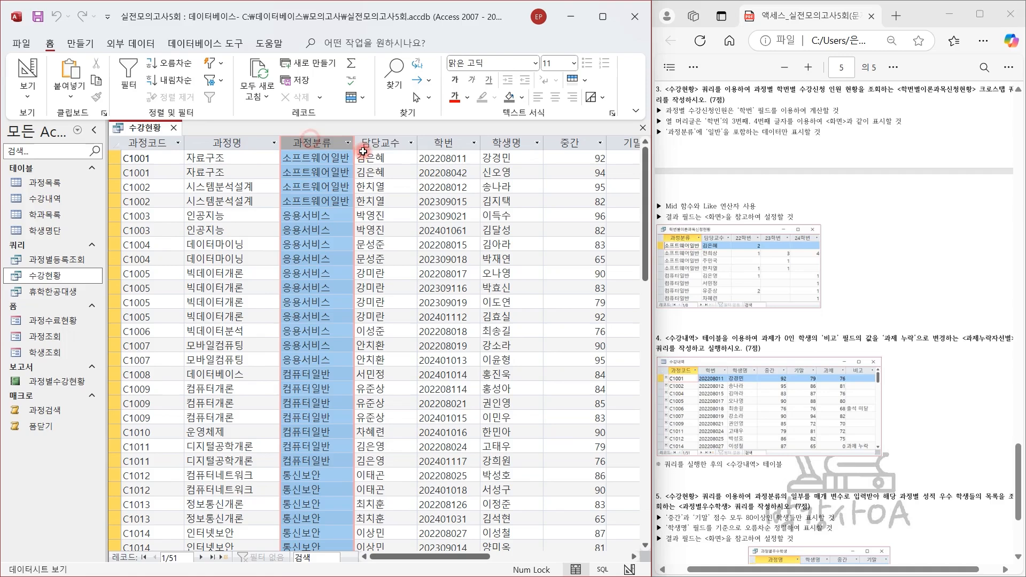
left_click(390, 143)
left_click(449, 142)
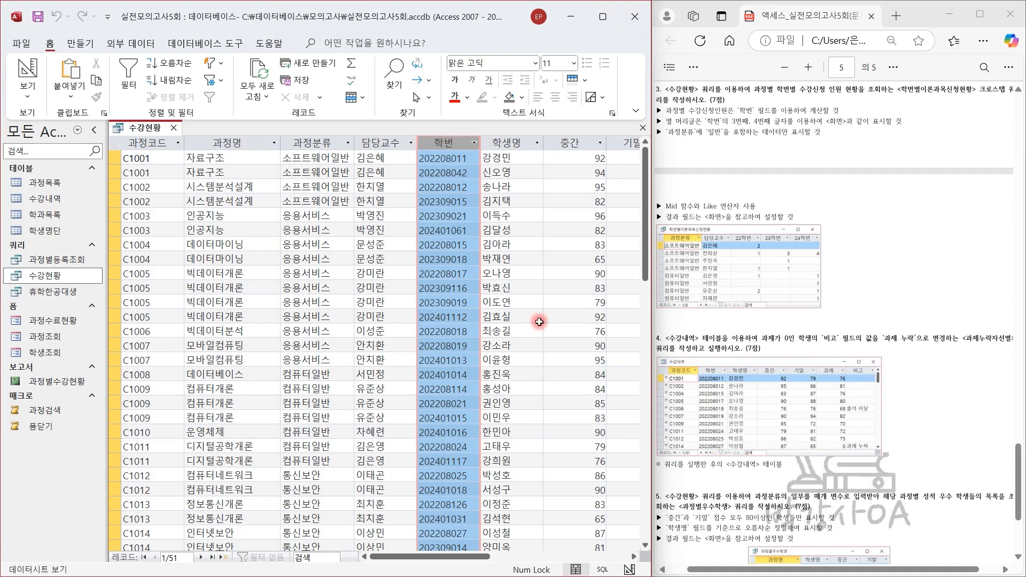
left_click(174, 129)
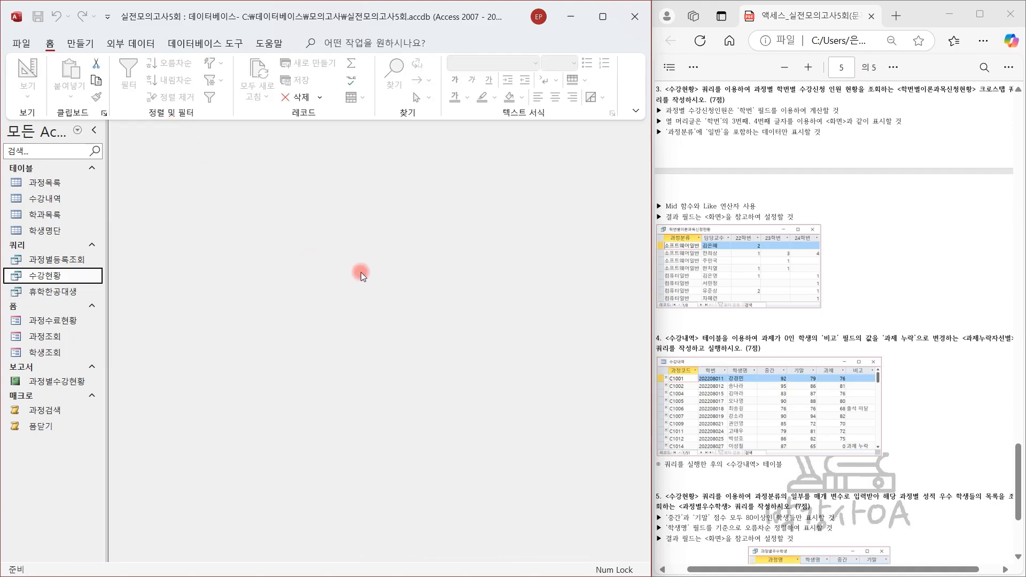
- Create a new query in design view based on the 수강현황 query
left_click(86, 44)
left_click(236, 92)
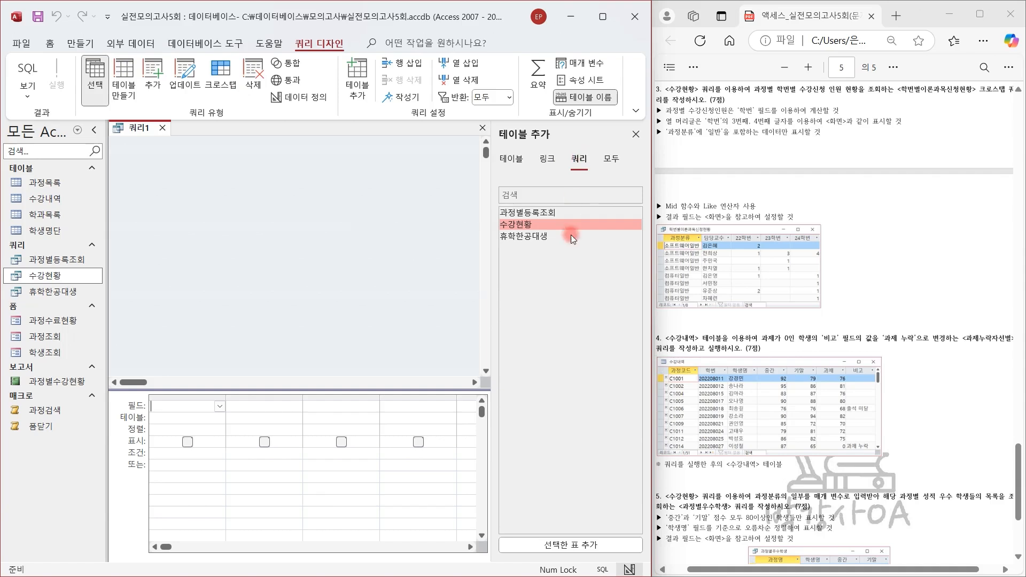
double_click(540, 225)
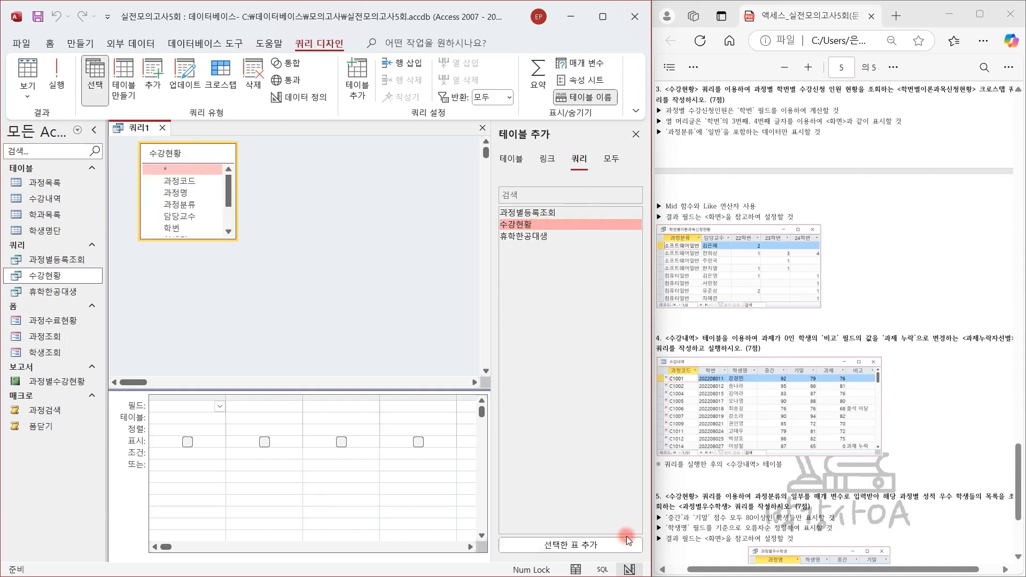
left_click(637, 134)
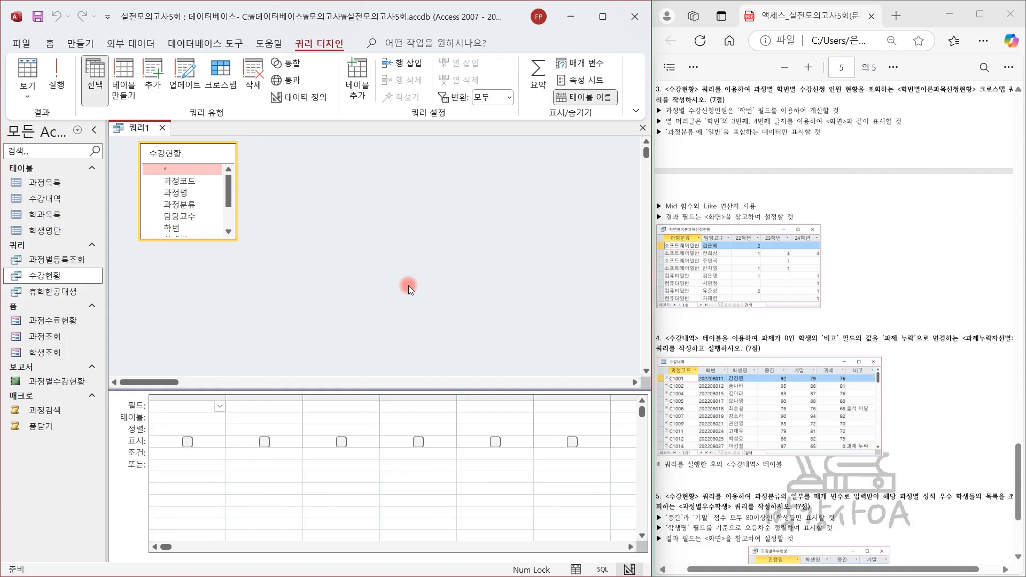
- Add 과정분류, 담당교수 and 학번 to the query's design grid, including 학번 twice
double_click(182, 205)
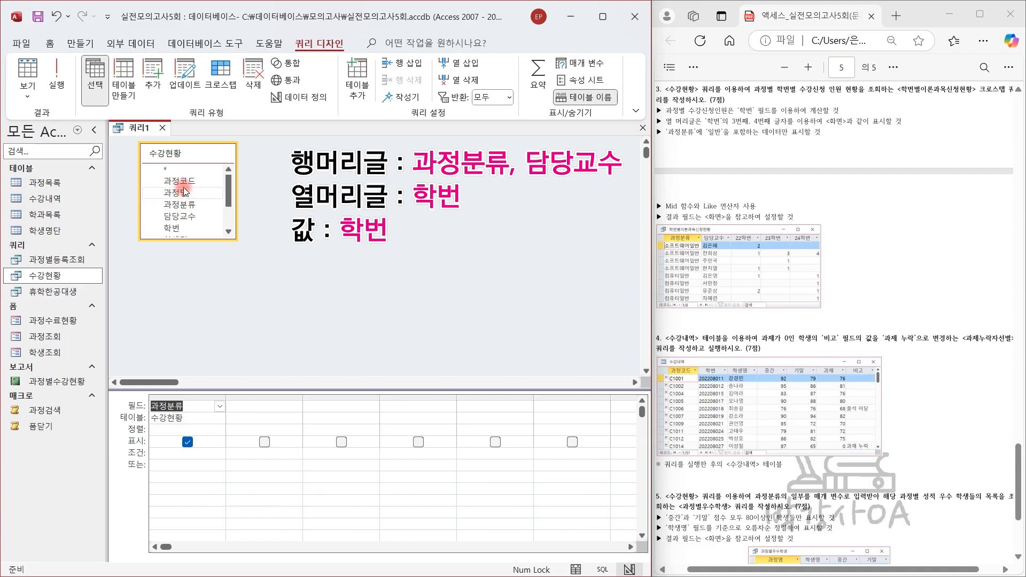
left_click(187, 217)
double_click(187, 218)
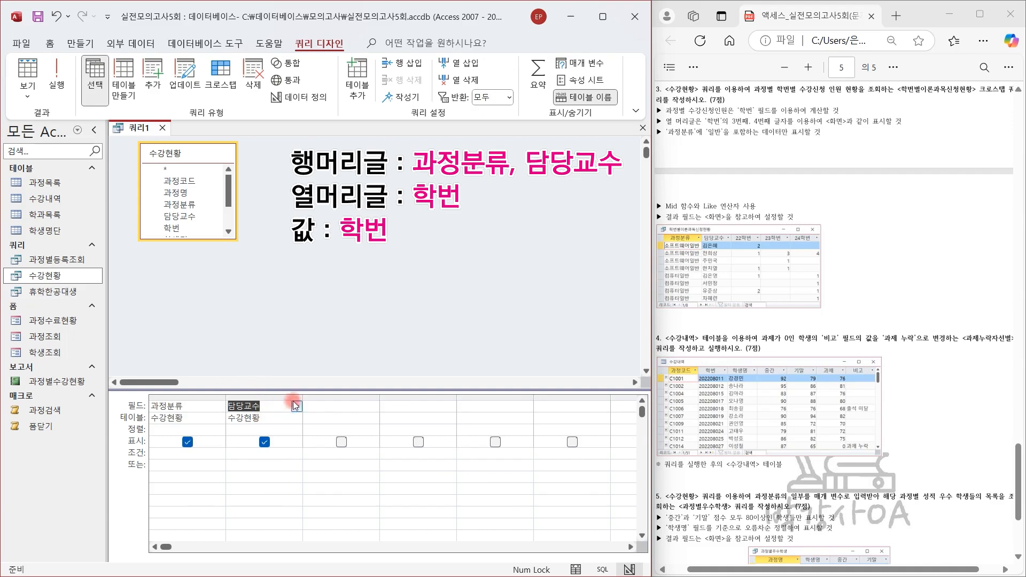
left_click(191, 227)
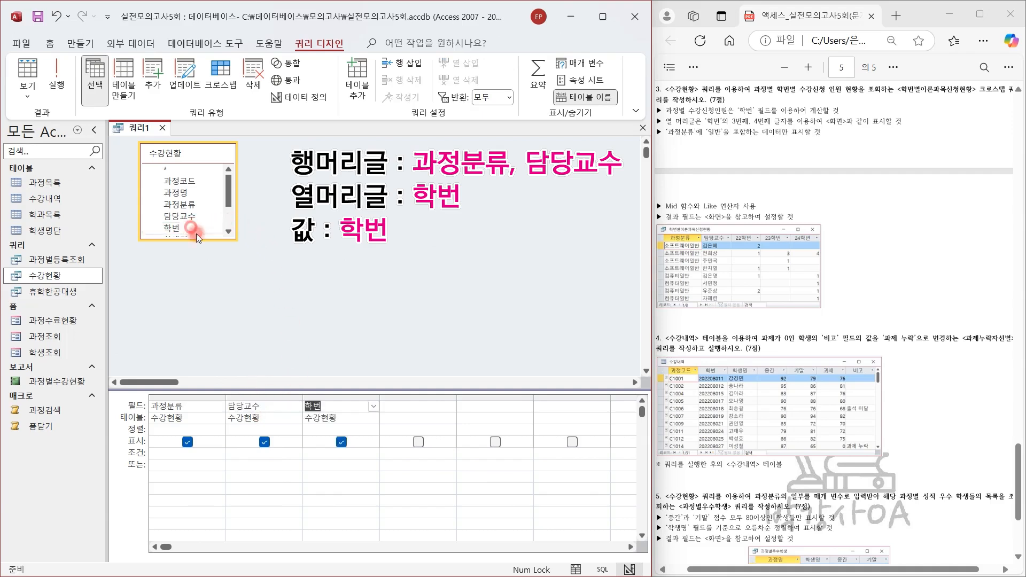
double_click(192, 228)
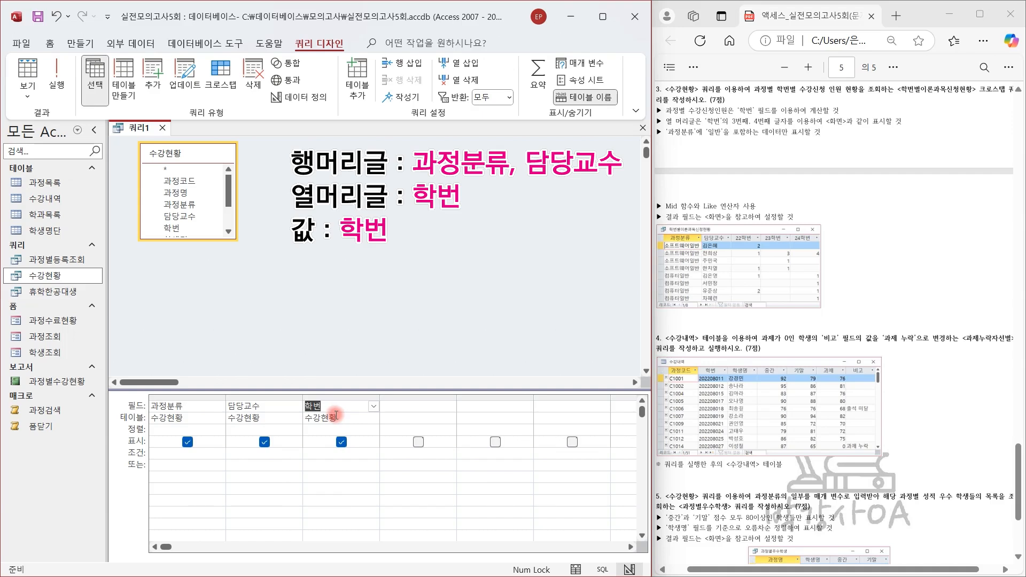
left_click(186, 229)
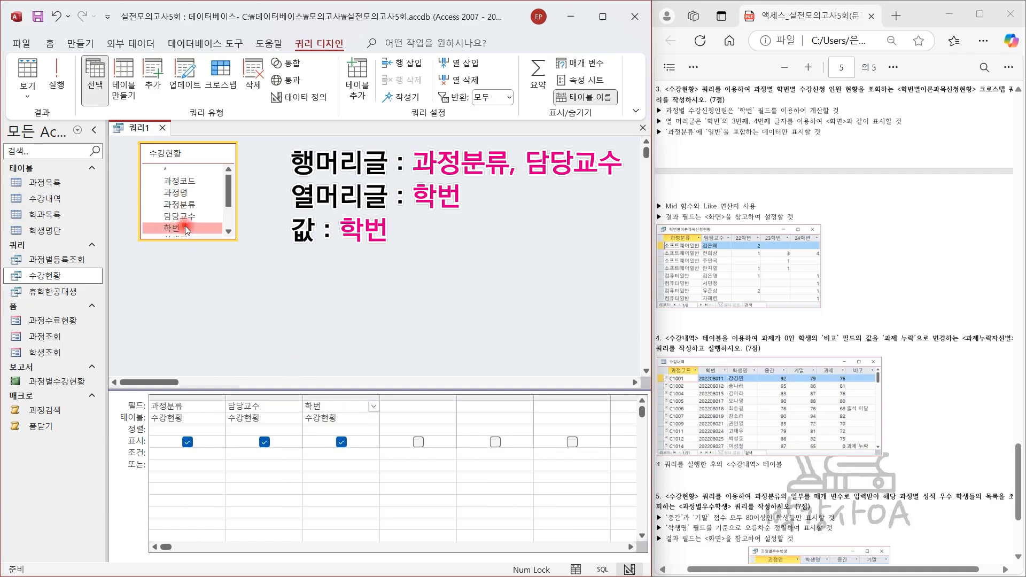
double_click(185, 228)
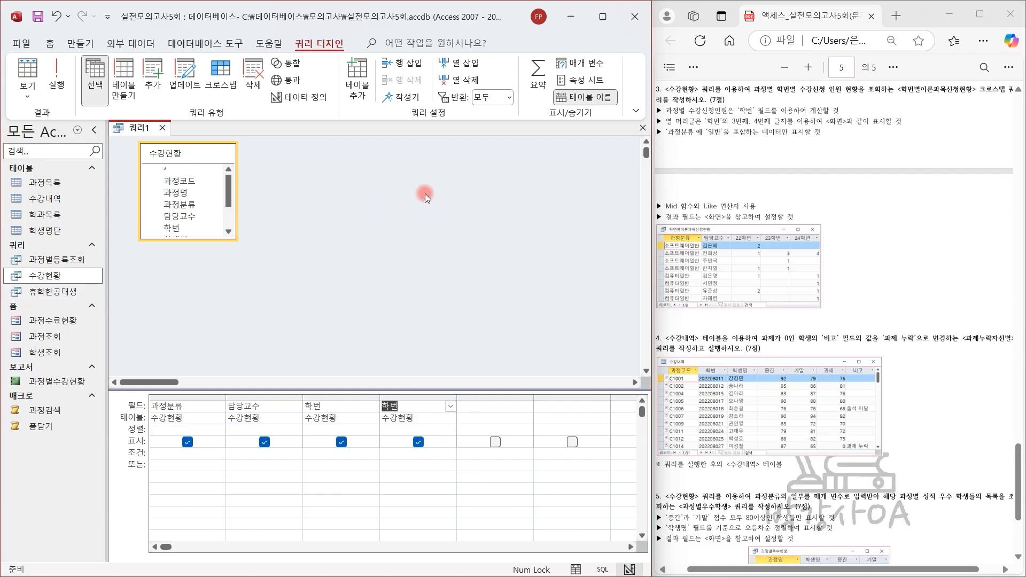
- Convert the query to a crosstab (크로스탭) and set 과정분류 and 담당교수 as row headings (행 머리글)
left_click(221, 75)
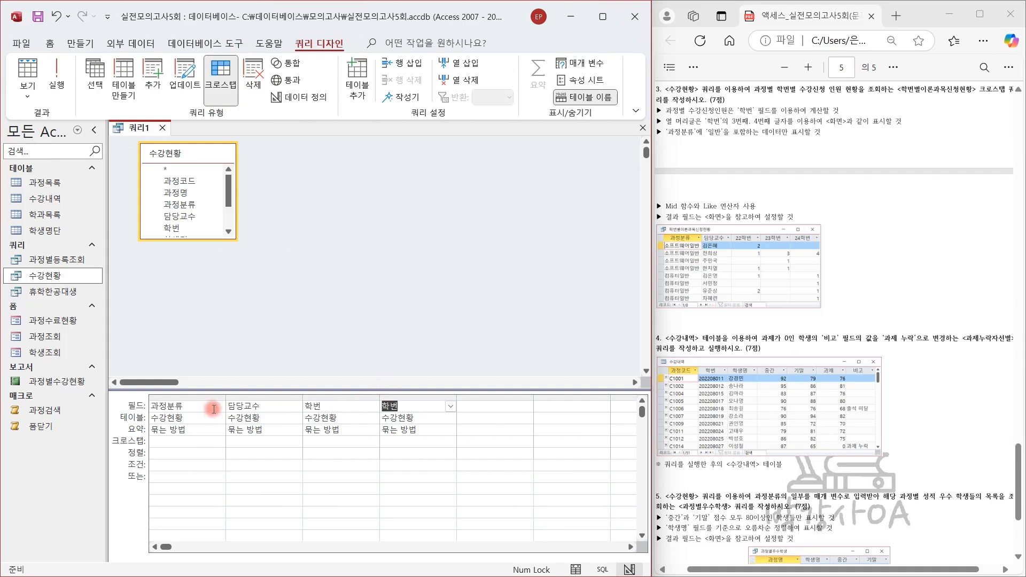
left_click(193, 444)
left_click(221, 441)
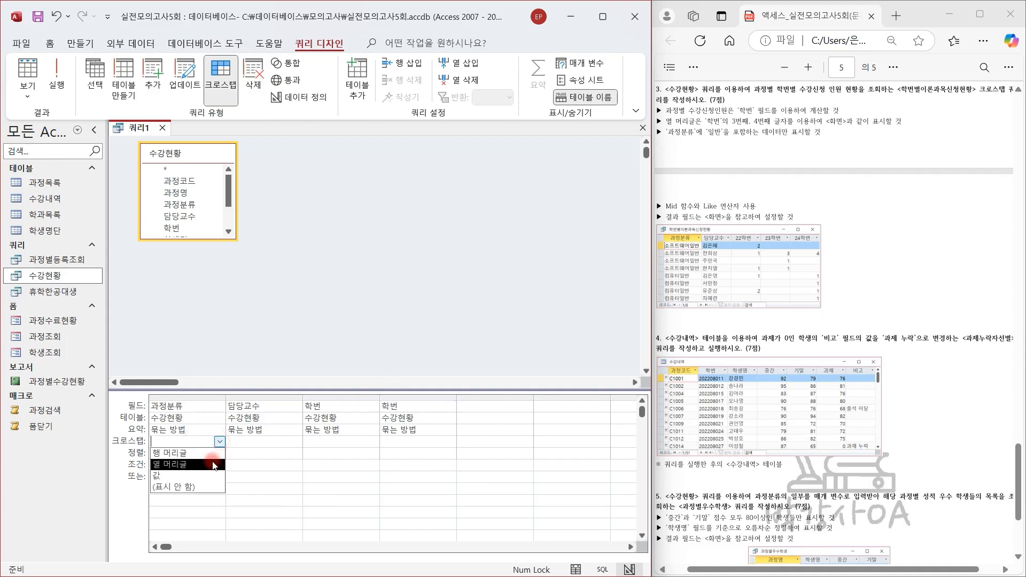
left_click(212, 455)
left_click(258, 441)
left_click(297, 442)
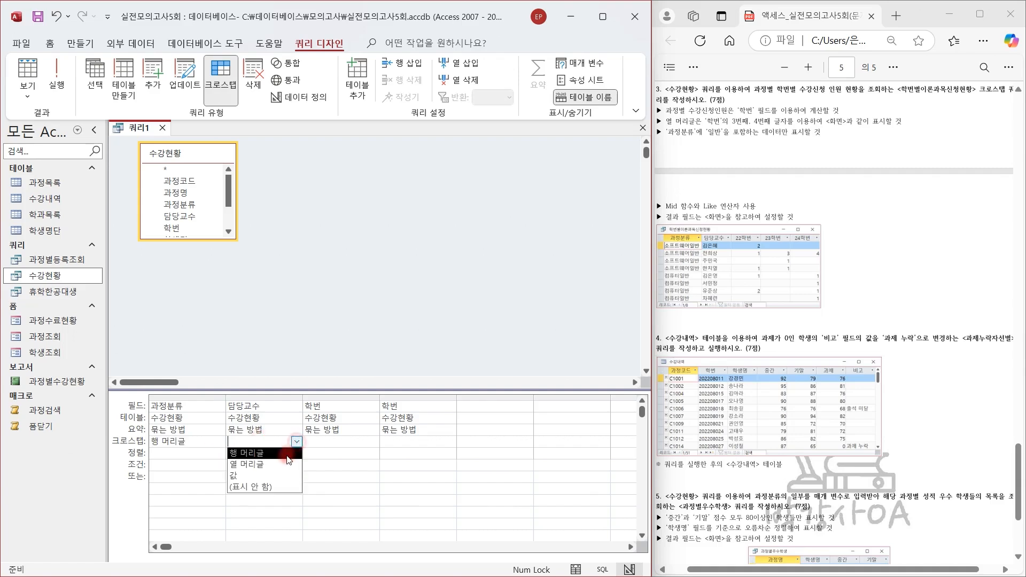
left_click(287, 458)
left_click(262, 441)
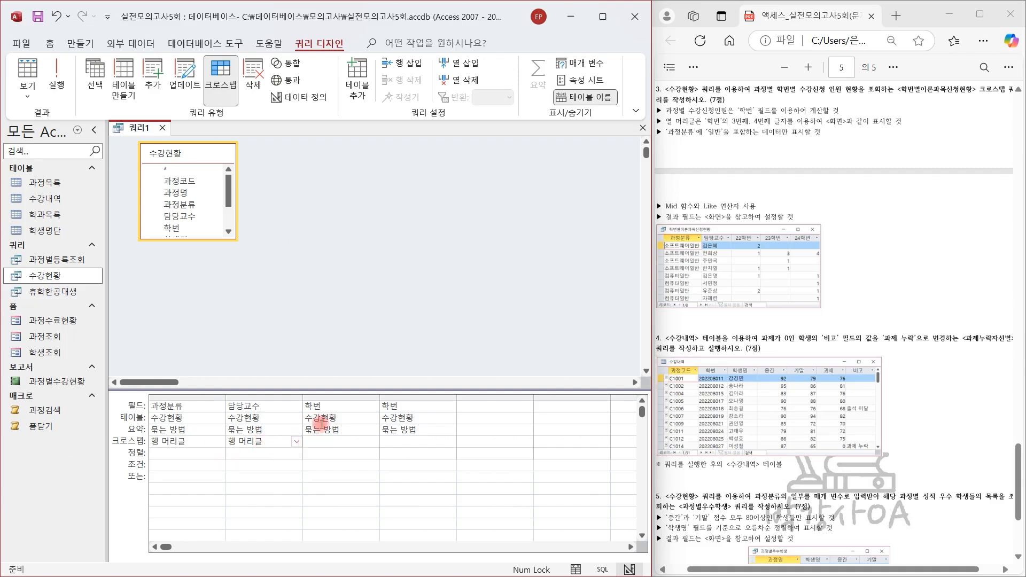
- Set the first 학번 column as column heading (열 머리글) and the second as value (값) summarised by count (개수)
left_click(340, 439)
left_click(374, 441)
left_click(351, 460)
left_click(405, 445)
left_click(447, 442)
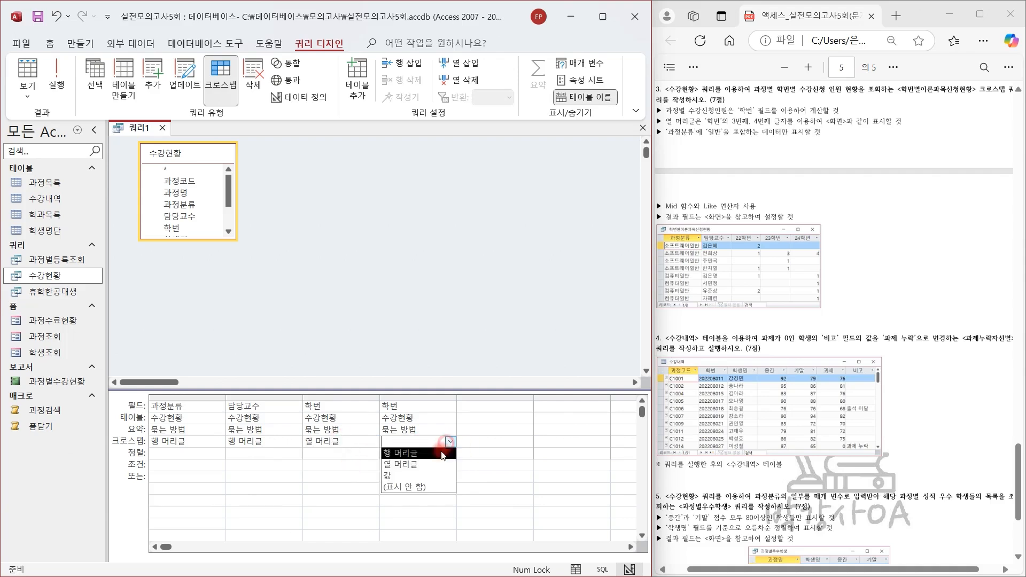
left_click(413, 477)
left_click(419, 430)
left_click(451, 430)
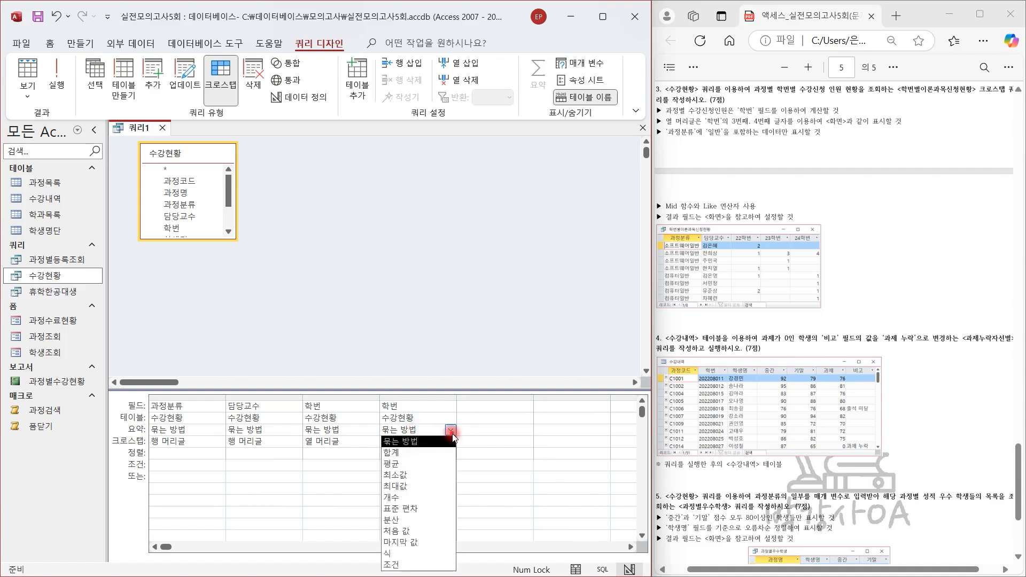
left_click(415, 497)
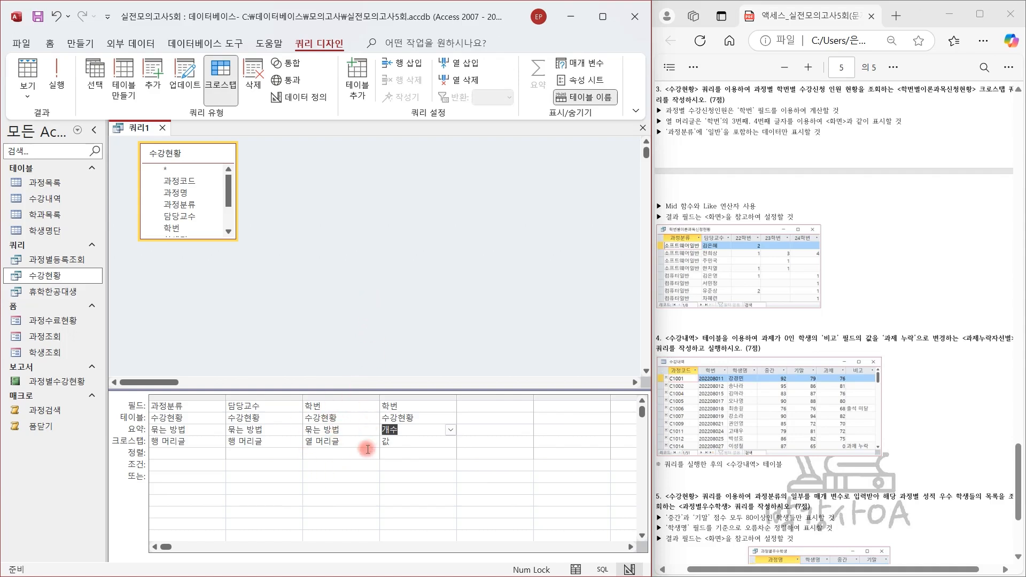
- Change the column heading field to the expression 열: Mid([학번],3,2) & "학번"
left_click(337, 406)
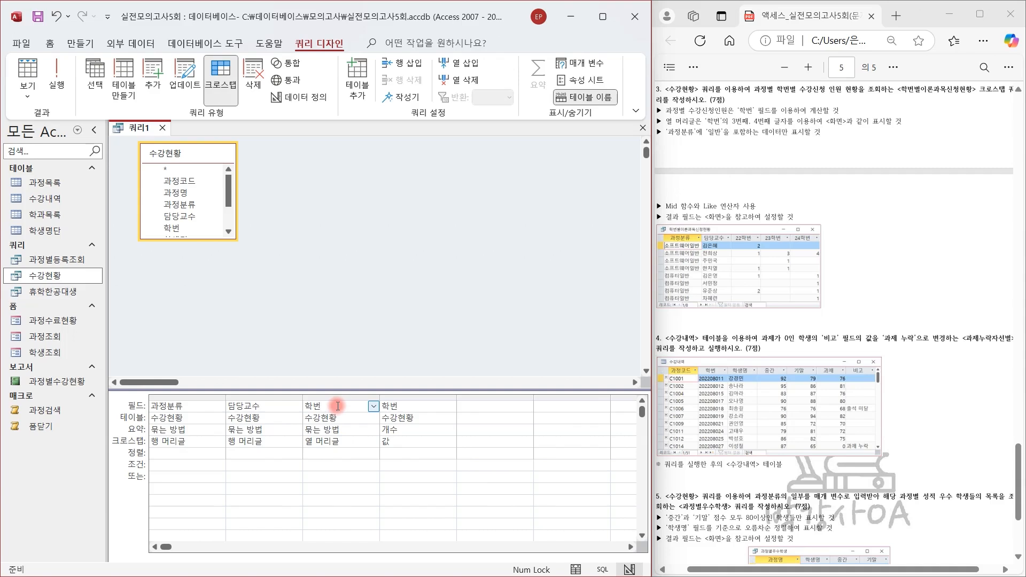
key("shift+F2")
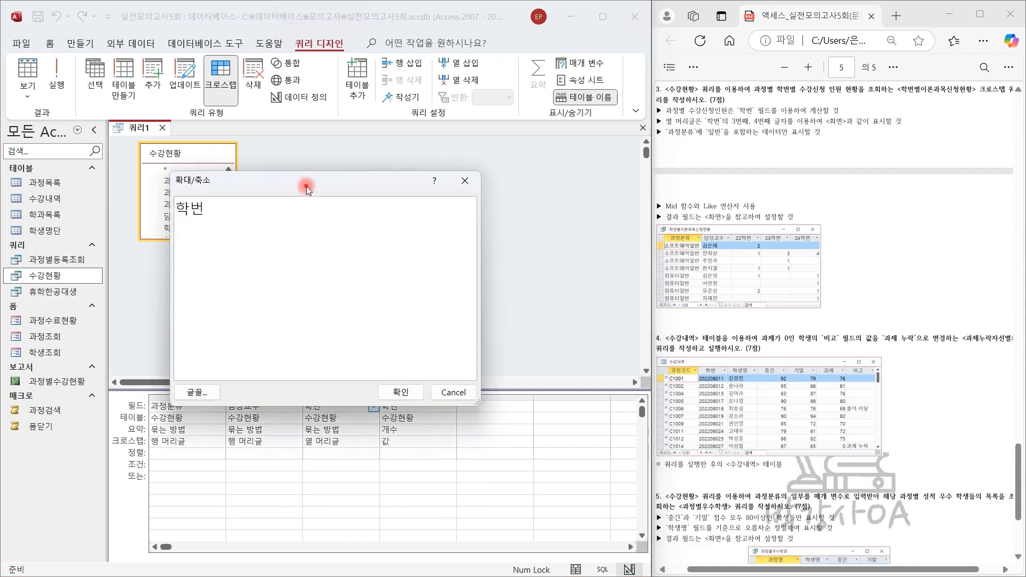
left_click_drag(306, 187, 415, 141)
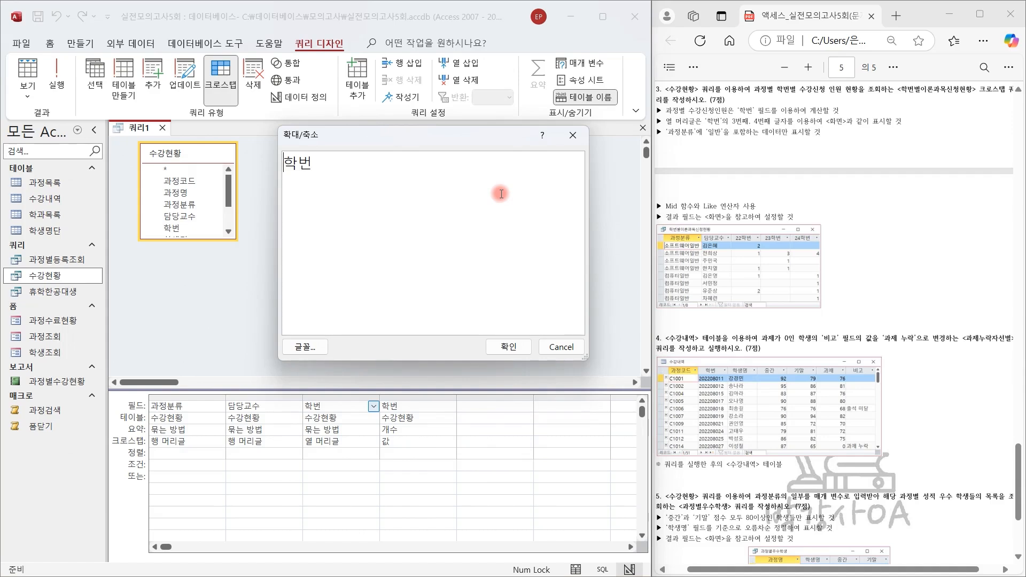
type("열:")
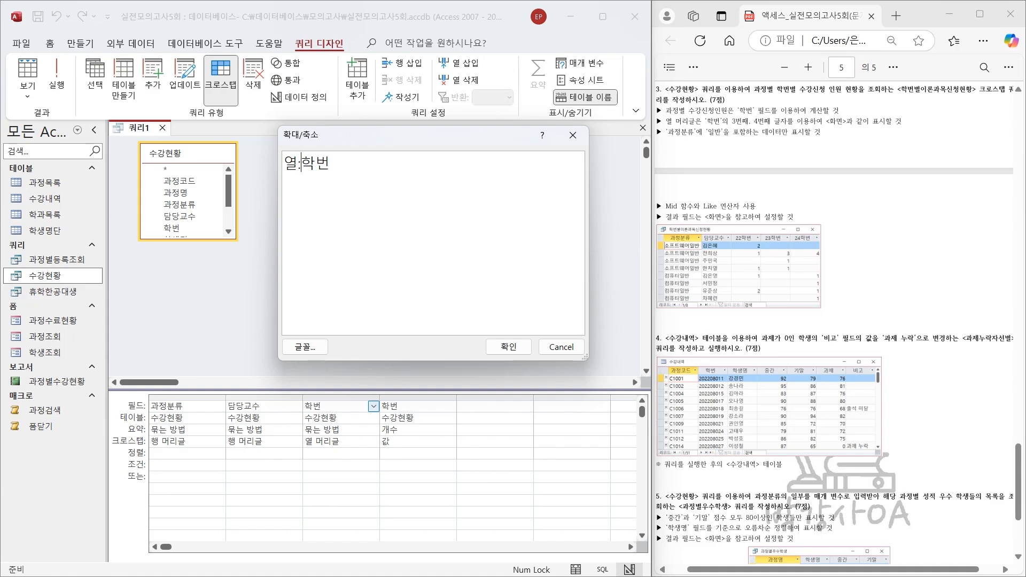
type("mid([학번")
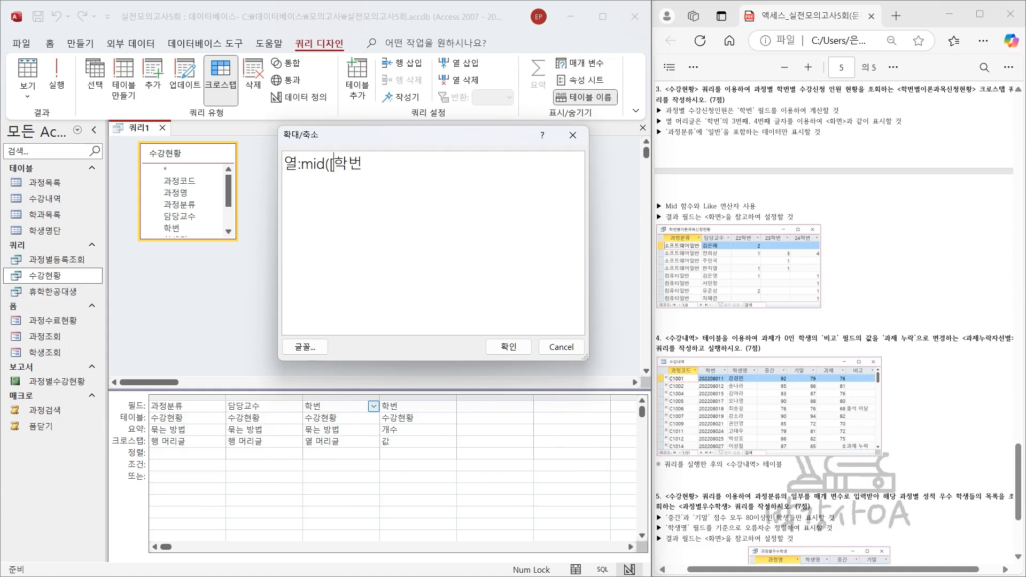
type("],3,2)&\"g")
key("BackSpace")
key("Hangul")
type("학번\"")
left_click(508, 347)
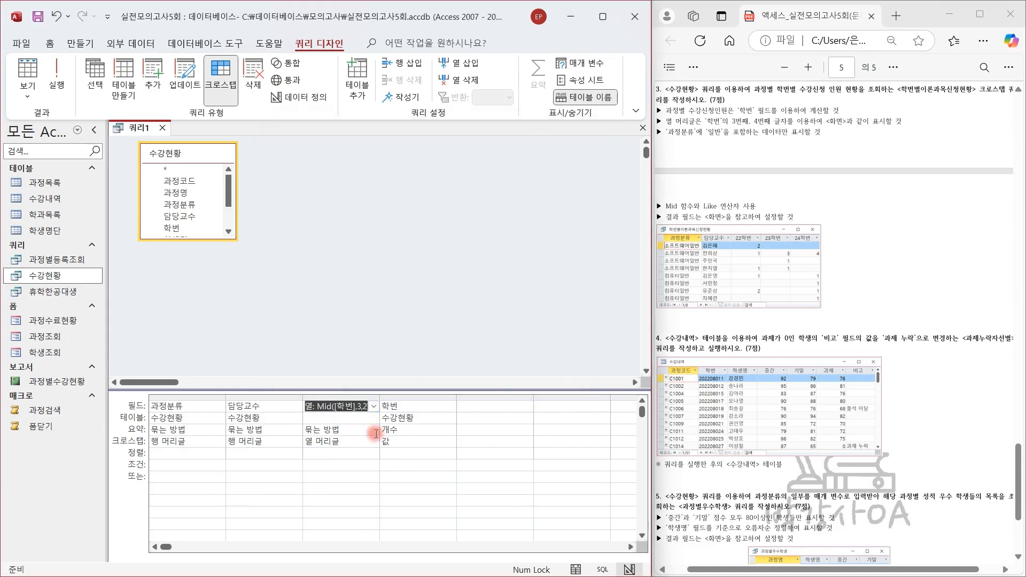
- Widen the column heading field to fit its expression, preview the crosstab datasheet and return to design view
double_click(378, 395)
left_click(521, 404)
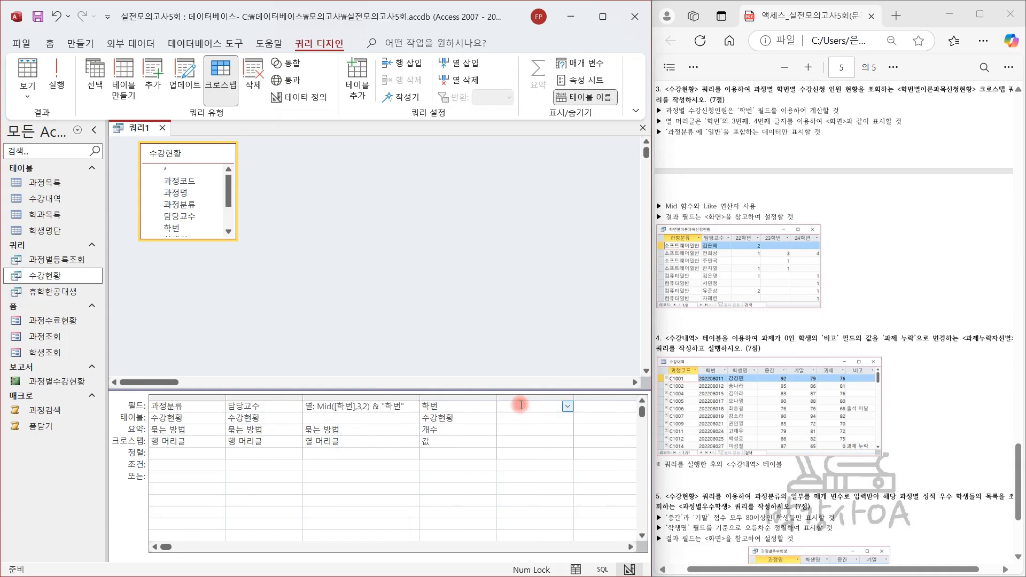
left_click(30, 67)
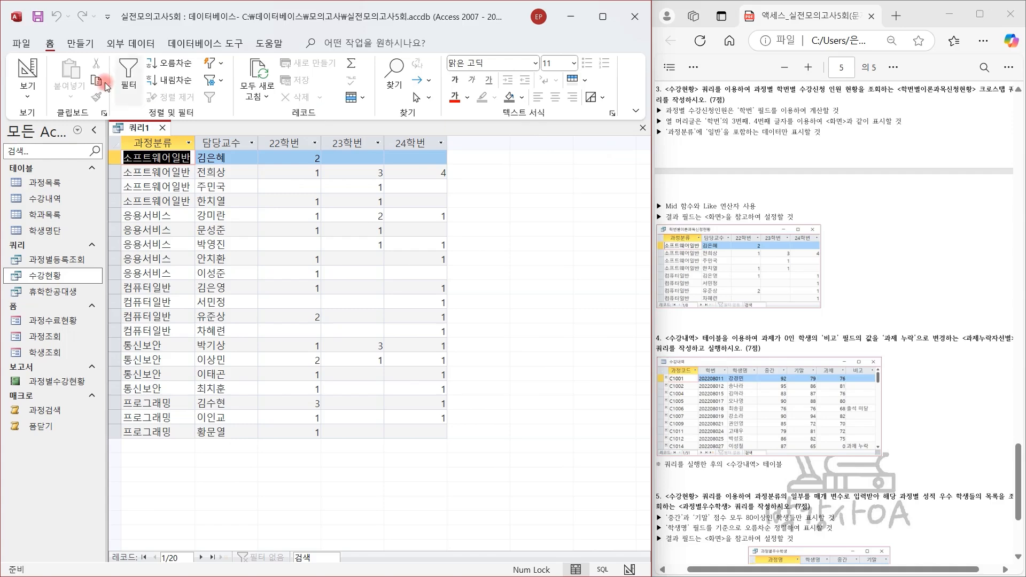
left_click(27, 72)
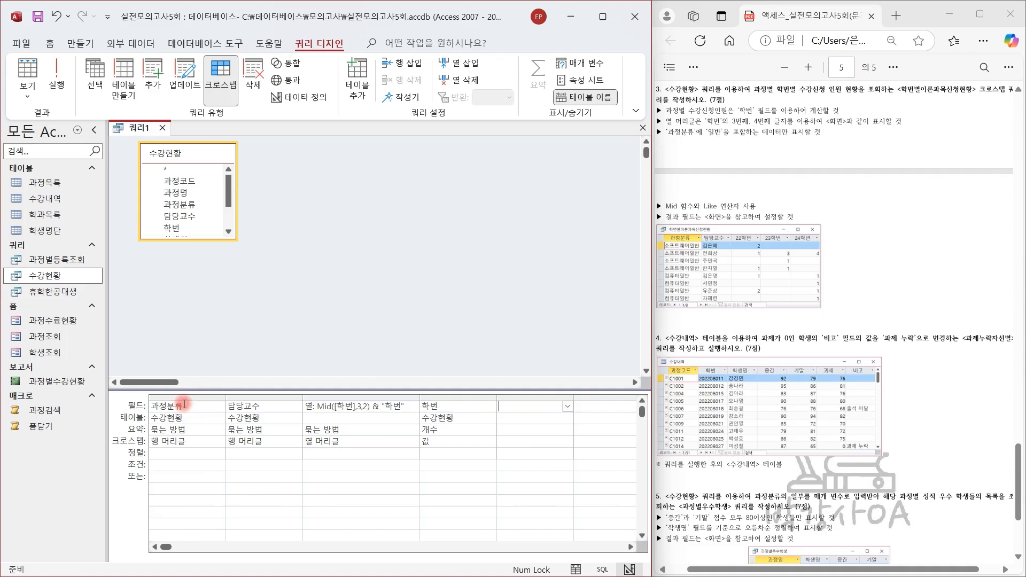
- Restrict 과정분류 to values containing 일반 with the criterion *일반* and check the resulting datasheet
left_click(203, 467)
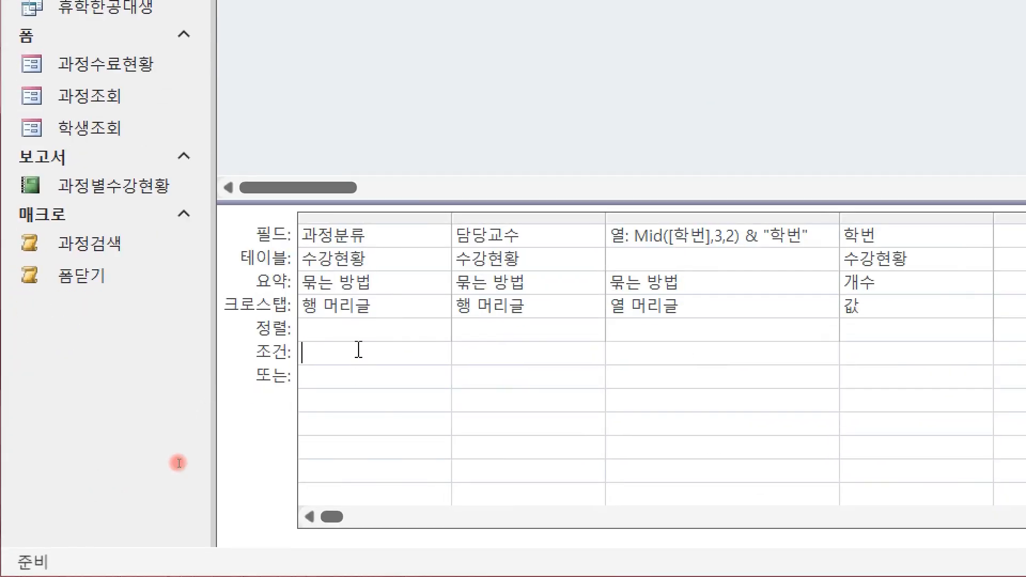
type("*일반*")
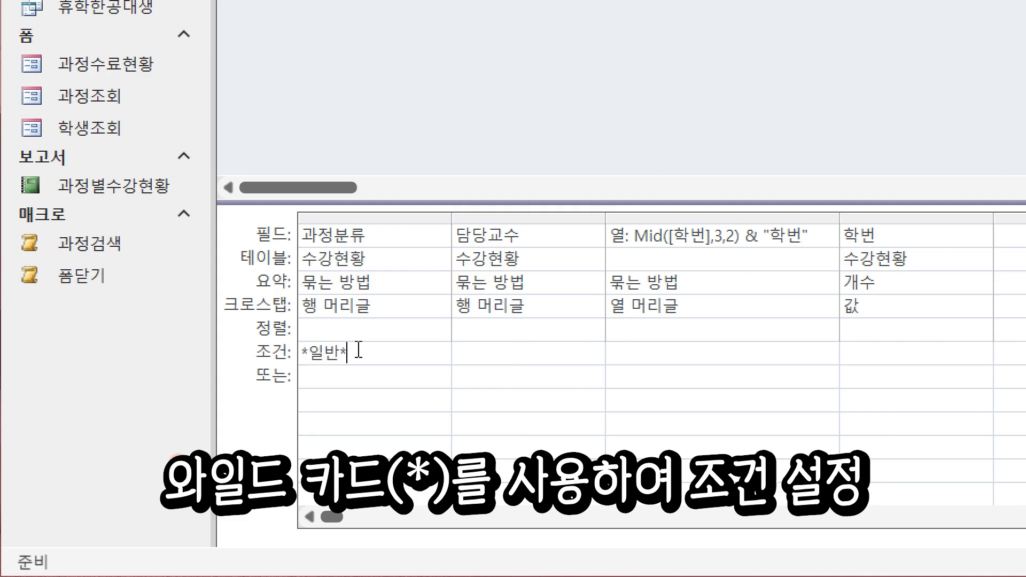
key("Tab")
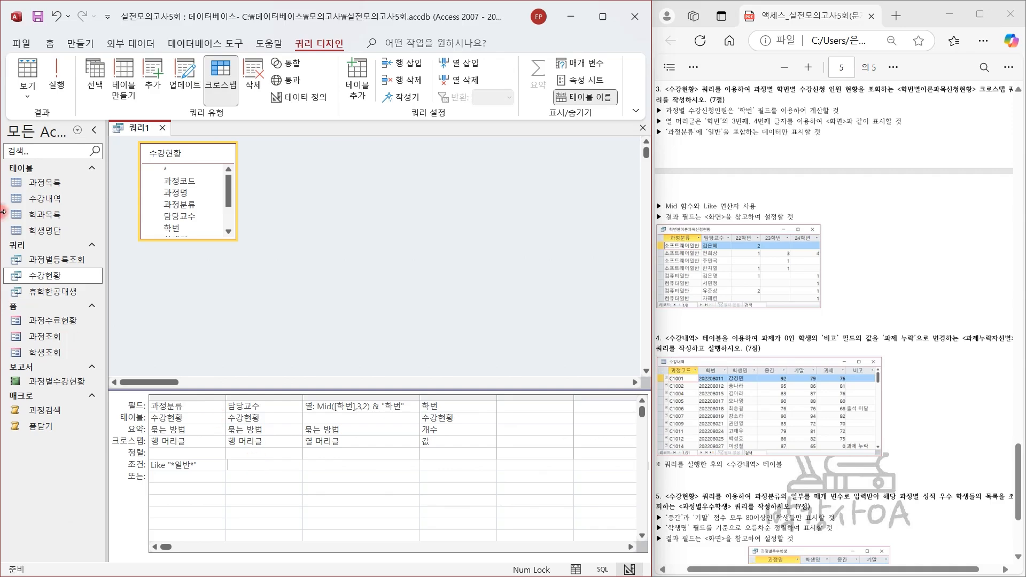
left_click(26, 75)
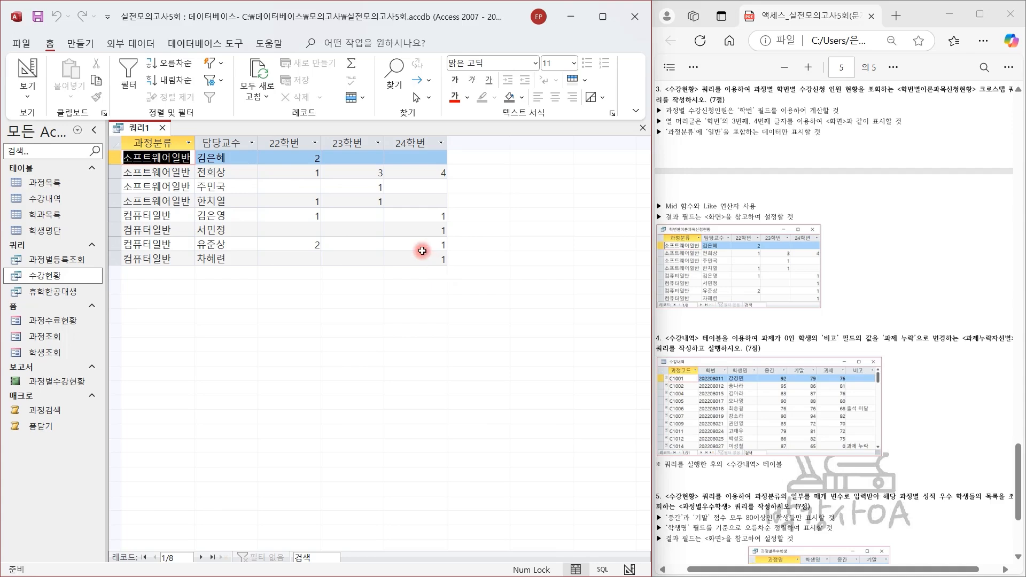
- Save the crosstab query as 학번별이론과목신청현황
left_click(38, 19)
type("학번별이론과목신청현황")
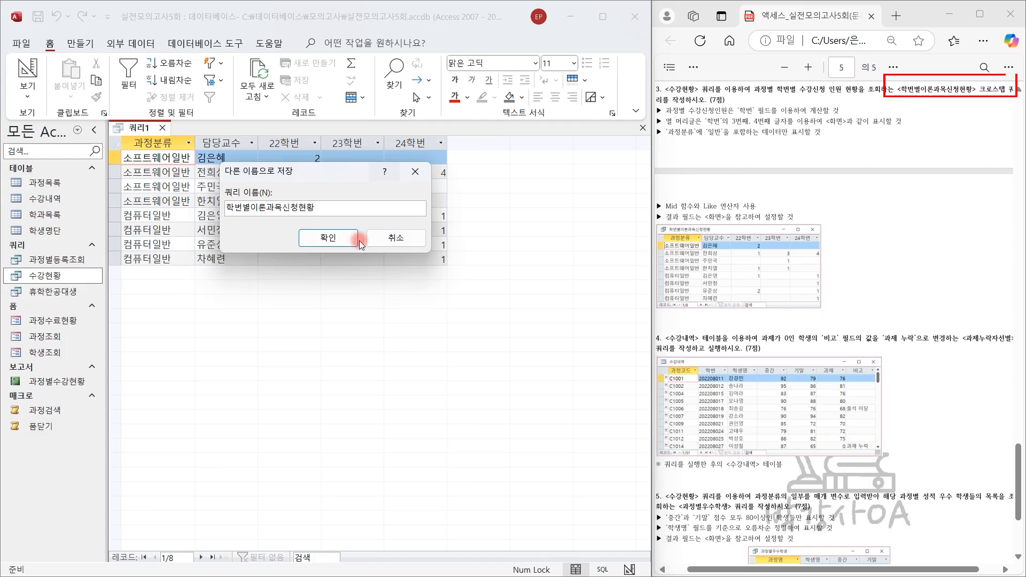
left_click(312, 237)
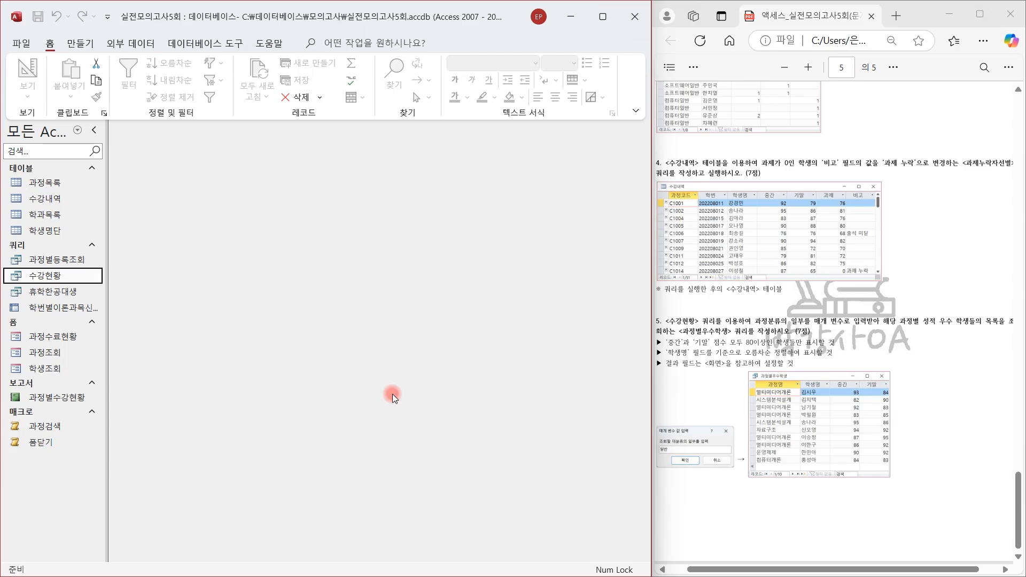
- Open the 수강내역 table, examine the records whose 과제 score is 0 and their 비고 values, and close it
double_click(58, 200)
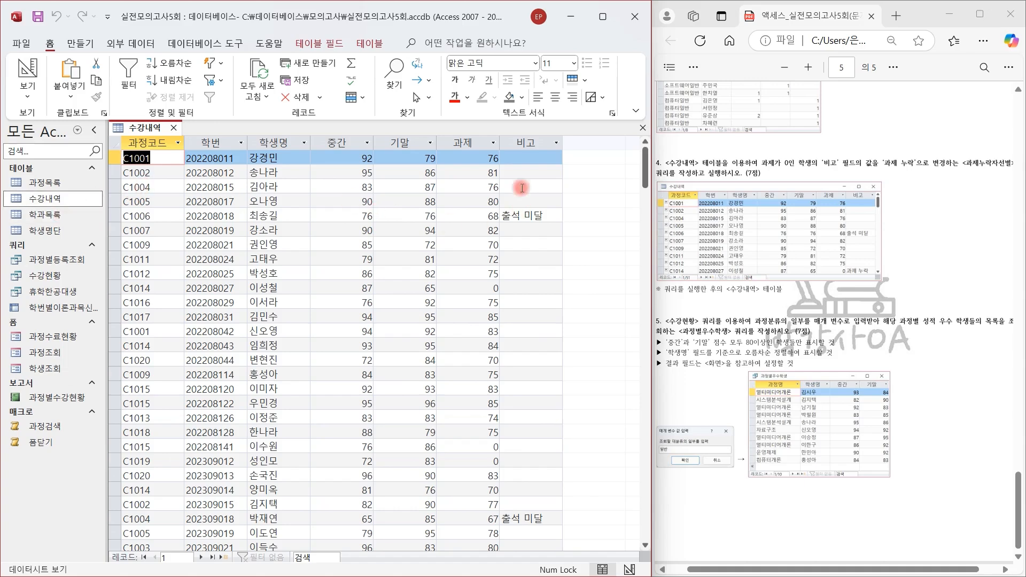
left_click(476, 143)
left_click(495, 447)
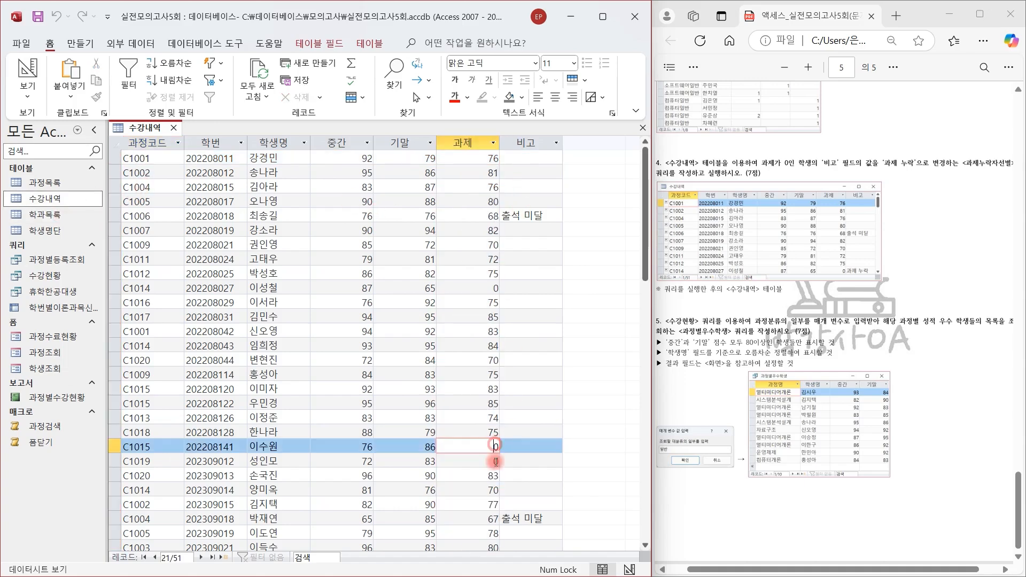
left_click(496, 462)
scroll(508, 438, "down", 6)
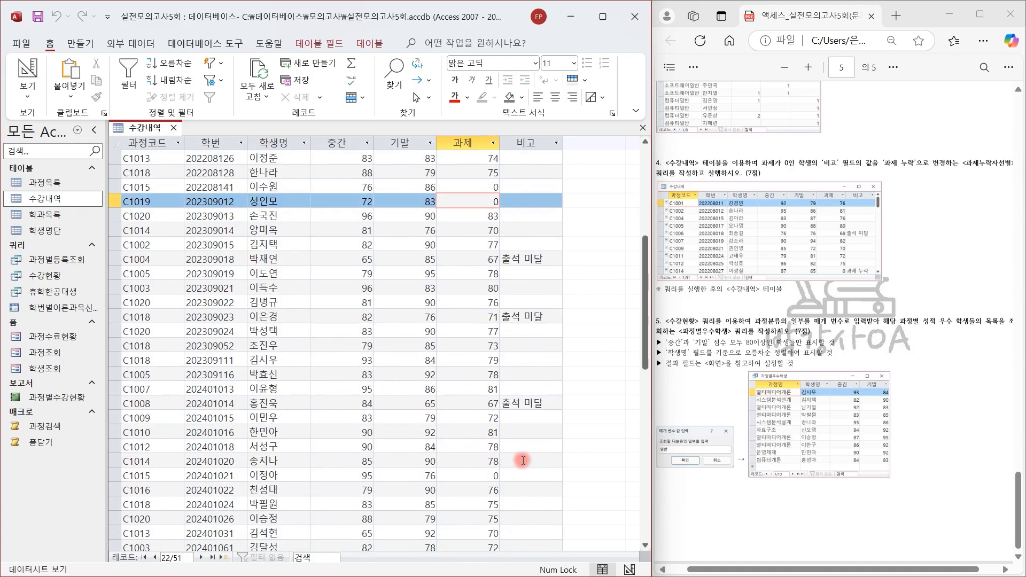
left_click(494, 476)
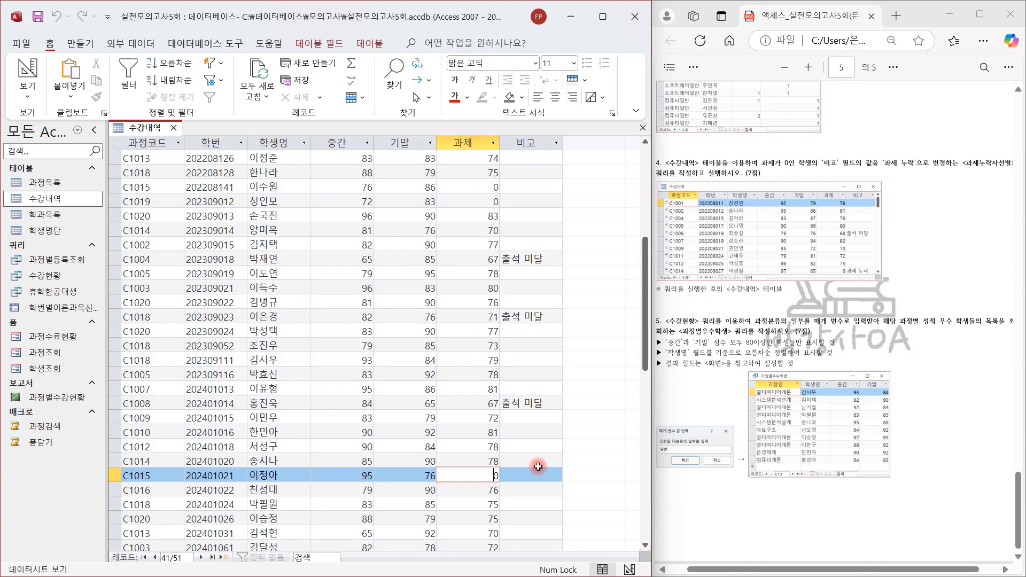
left_click(174, 127)
- Create a new query in design view based on the 수강내역 table
left_click(86, 44)
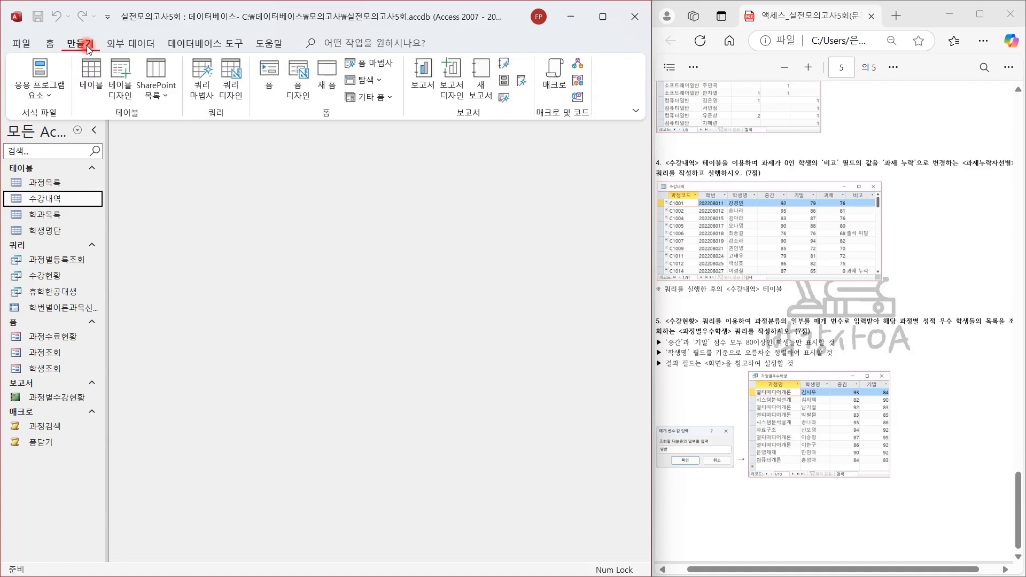
left_click(231, 80)
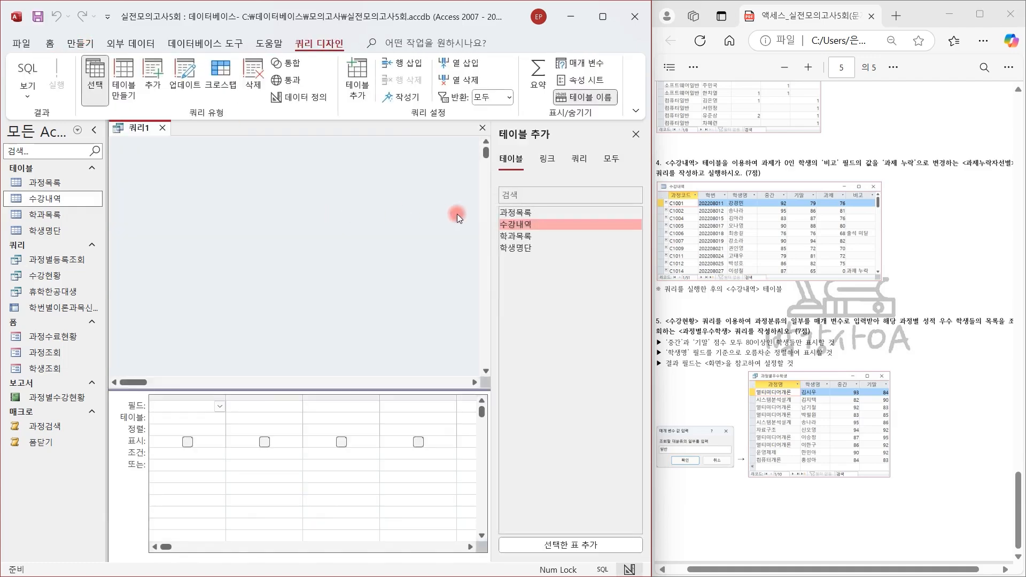
double_click(534, 226)
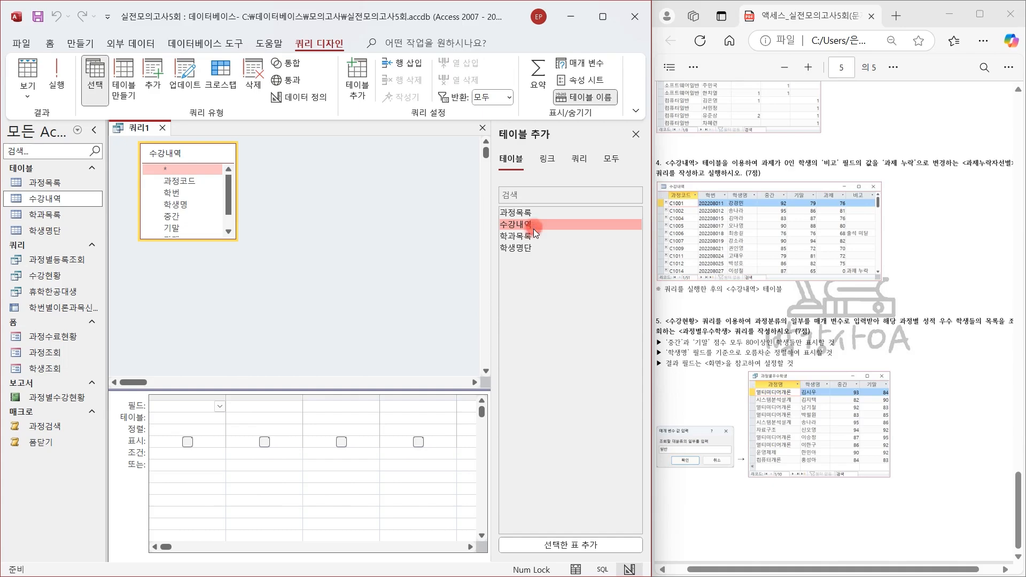
left_click(636, 135)
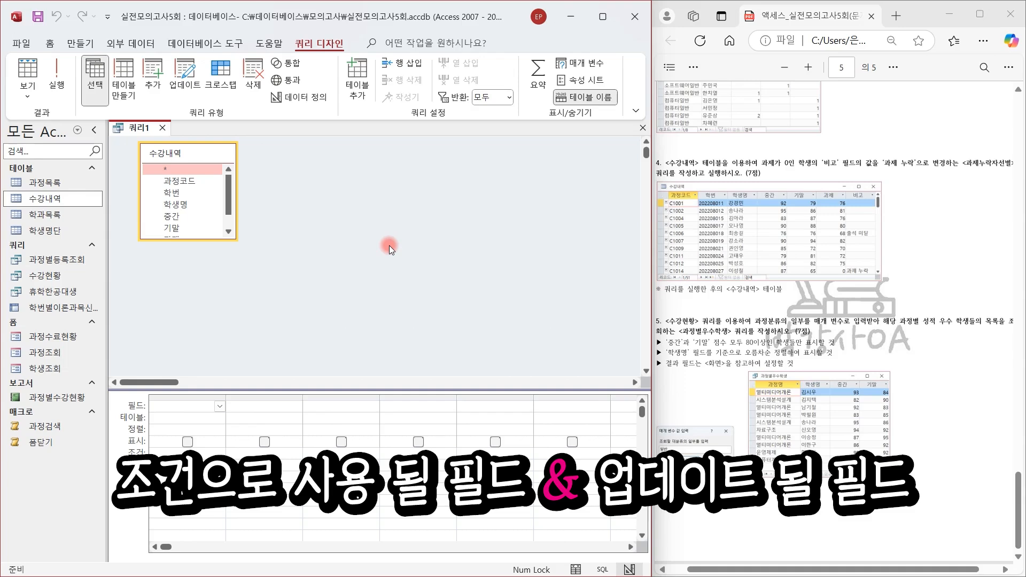
- Add the 과제 and 비고 fields to the design grid and convert the query to an update query (업데이트)
scroll(190, 222, "down", 1)
double_click(188, 218)
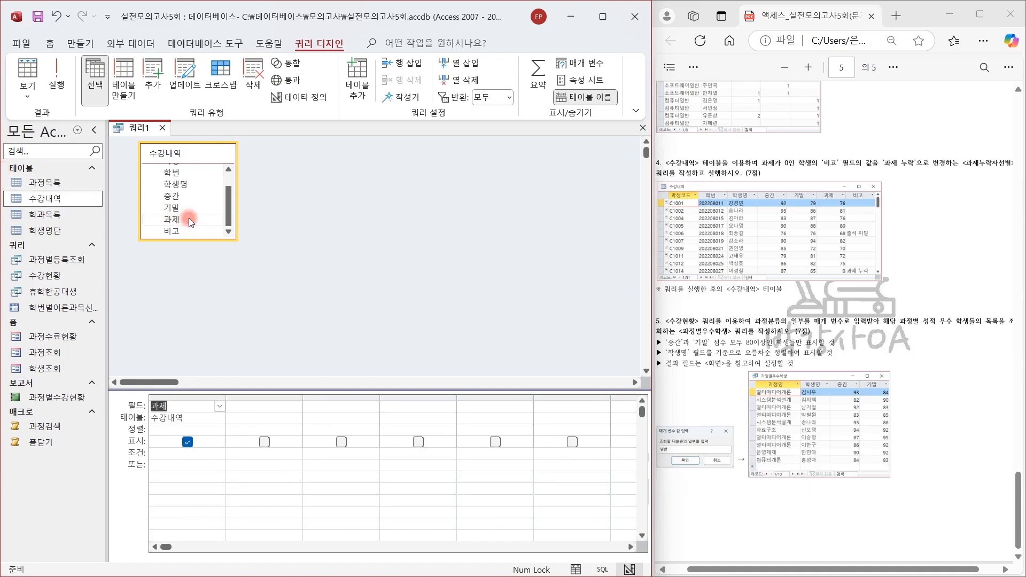
double_click(176, 233)
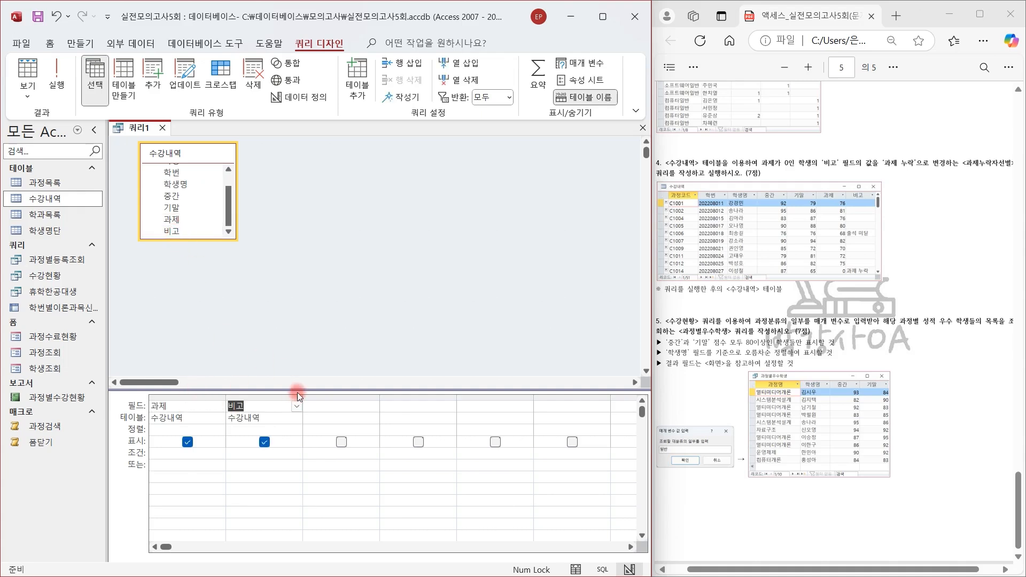
left_click(182, 84)
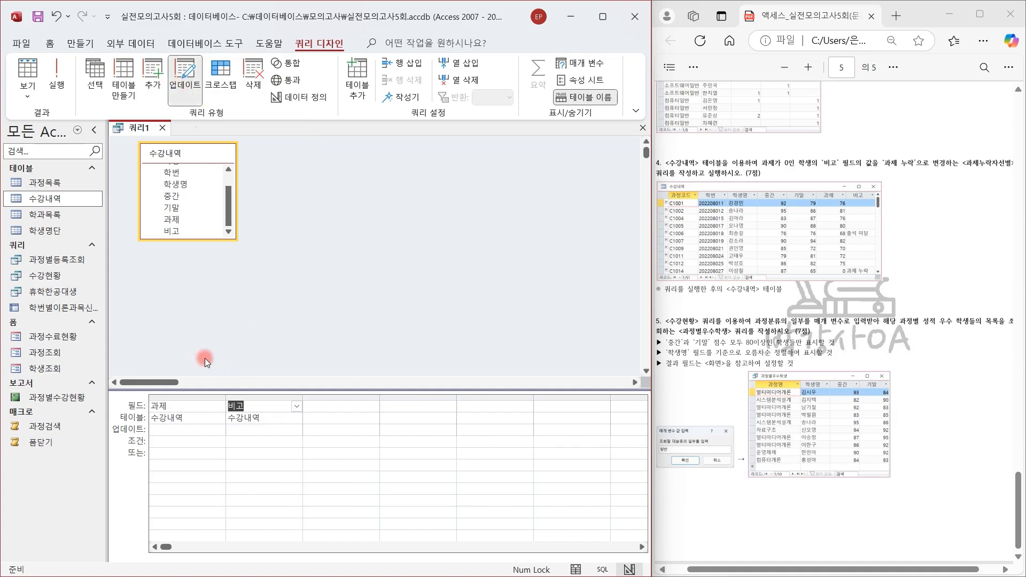
- Set the 과제 criterion to 0 and the 비고 update value to 과제 누락
left_click(182, 440)
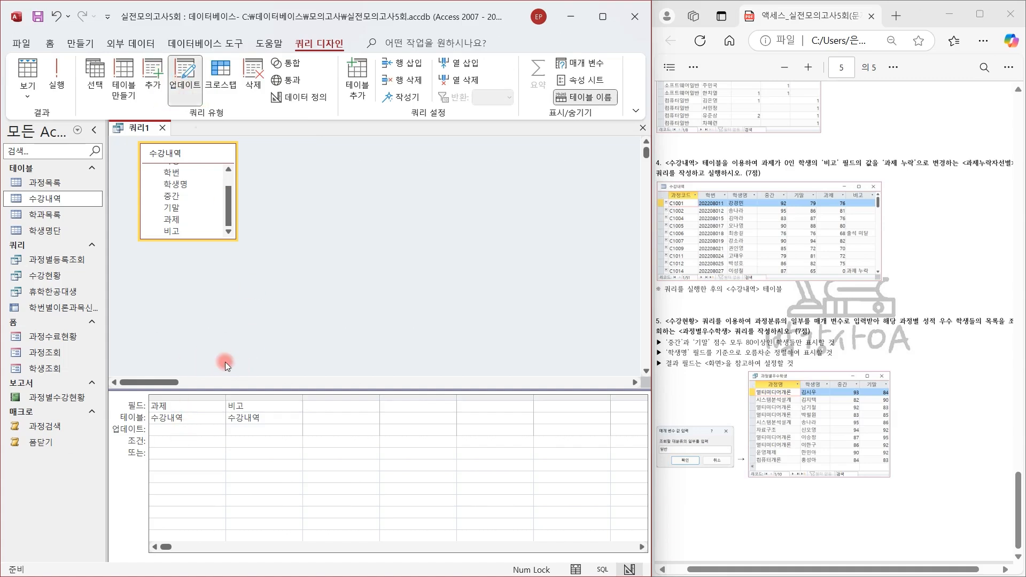
type("0")
left_click(246, 429)
type("과제 누")
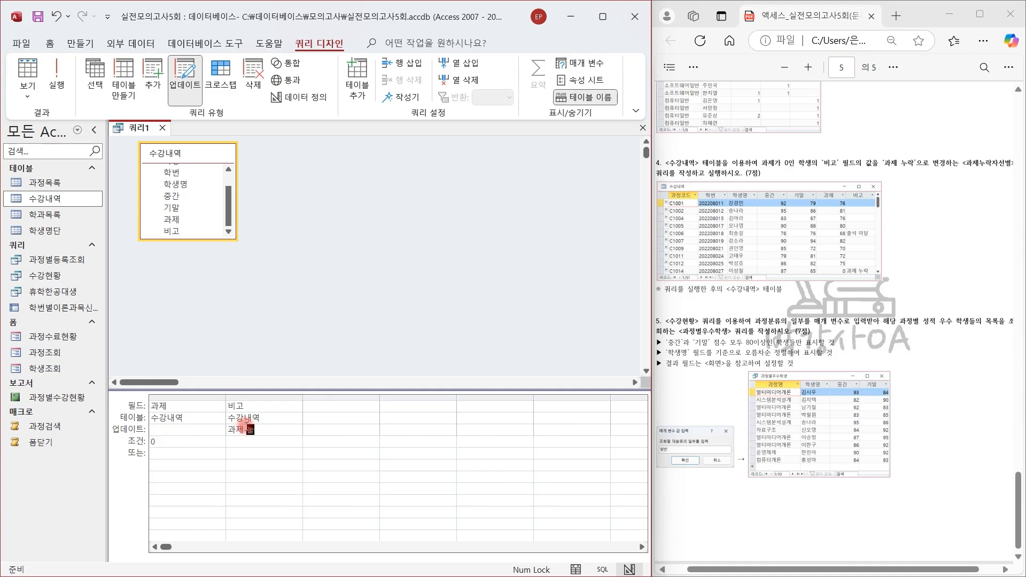
type("락")
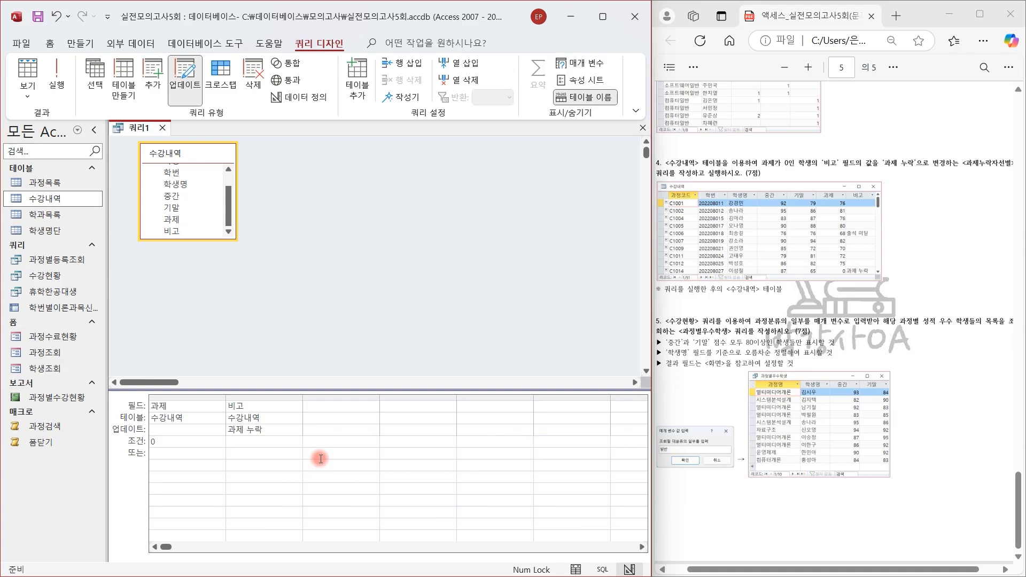
left_click(336, 282)
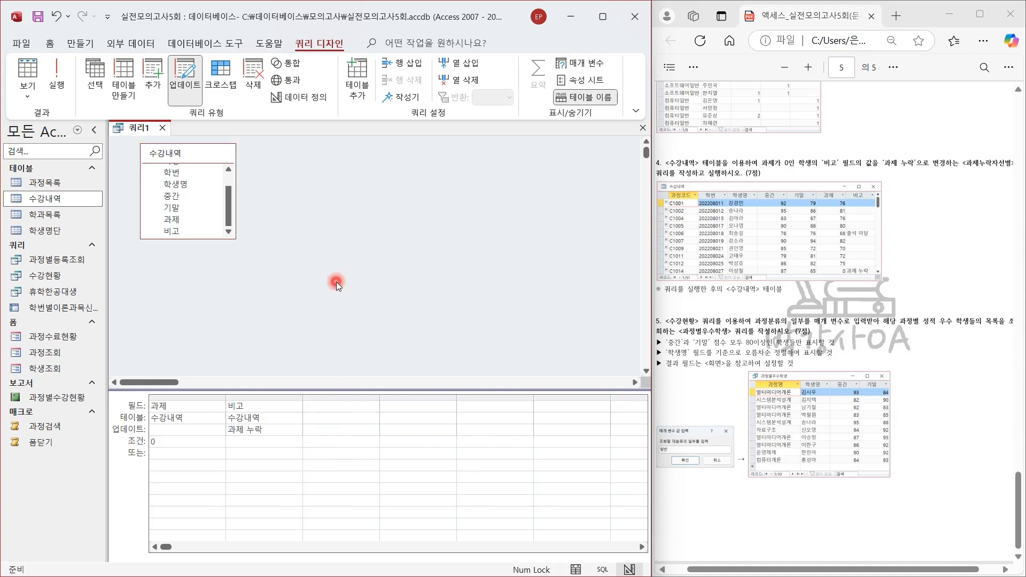
- Save the update query under the name 과제누락자선별
left_click(38, 16)
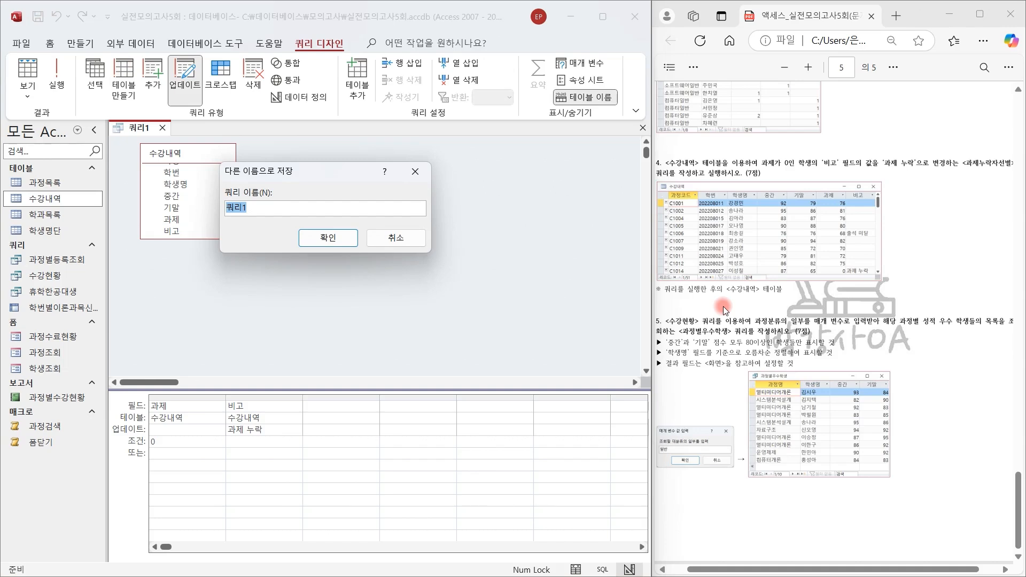
type("과제누락자선별")
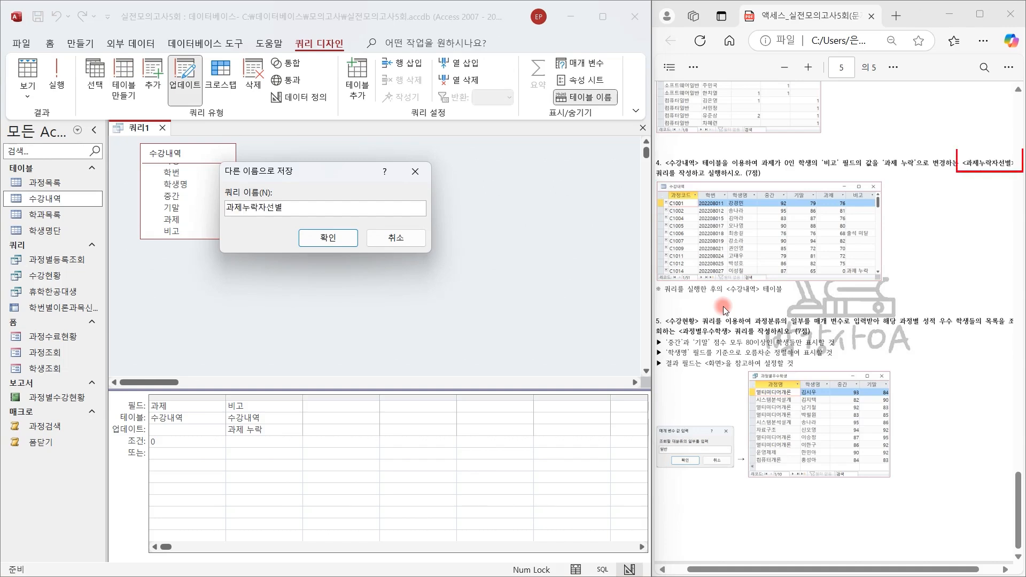
left_click(341, 235)
left_click(83, 310)
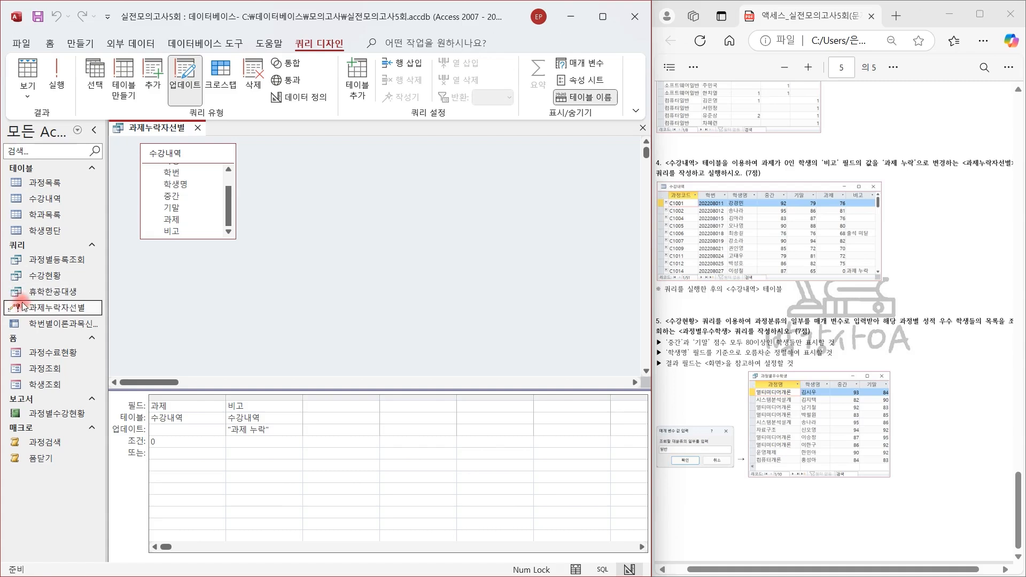
- Run the 과제누락자선별 update query, accept updating the records, and open the 수강내역 table to check the 비고 values
left_click(63, 89)
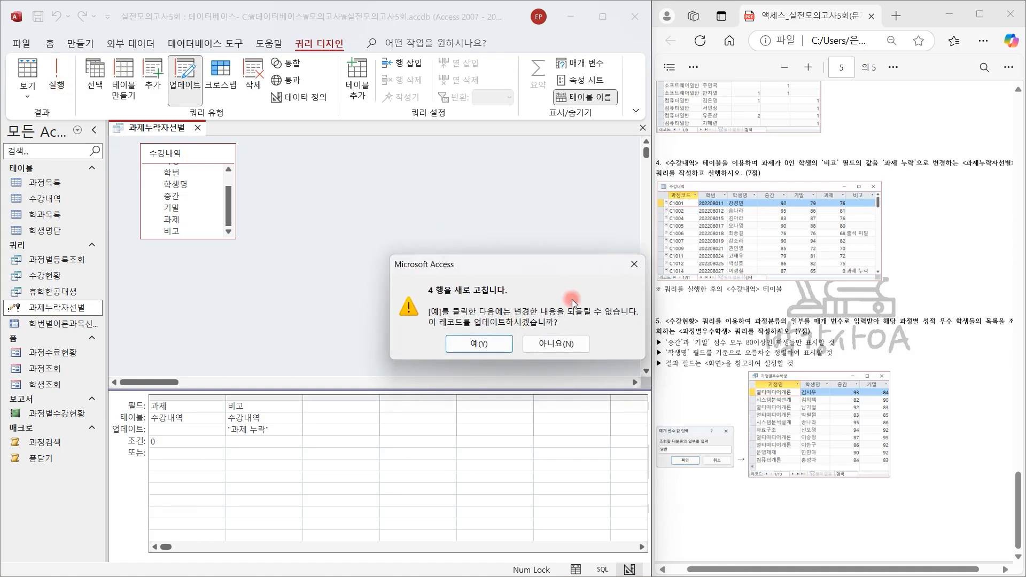
left_click(499, 341)
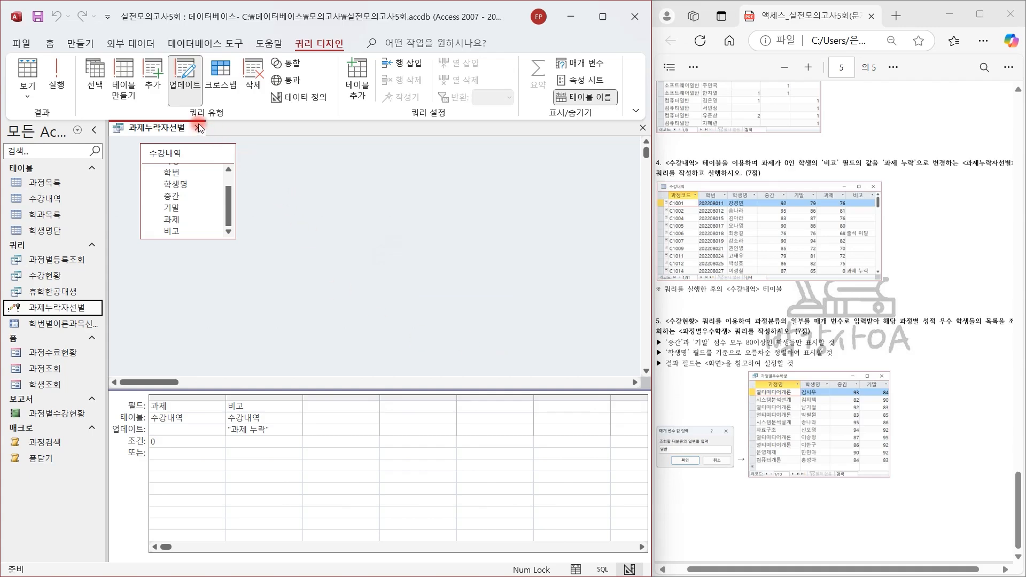
double_click(45, 198)
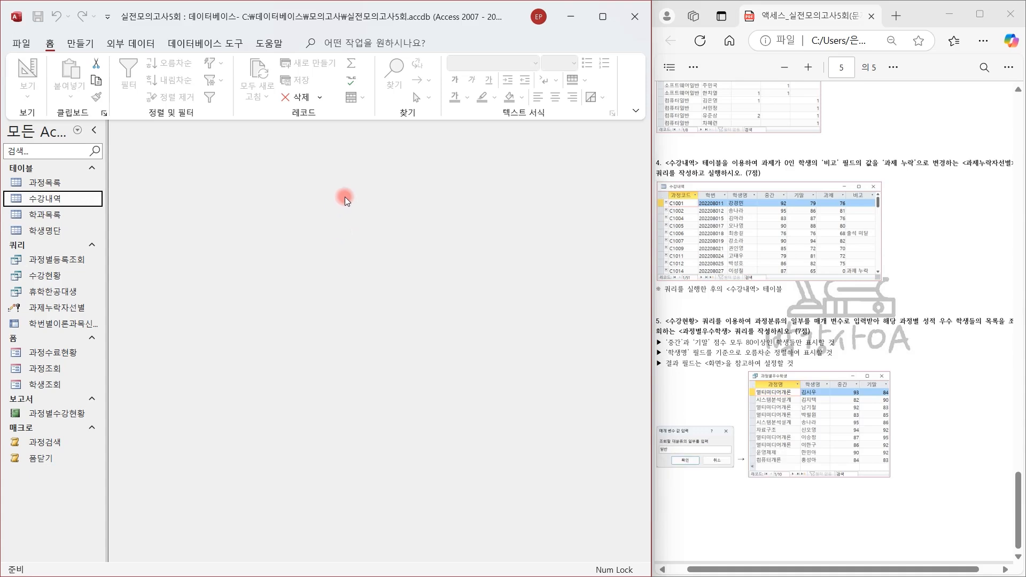
- Create a new query in design view based on the existing 수강현황 query
left_click(81, 43)
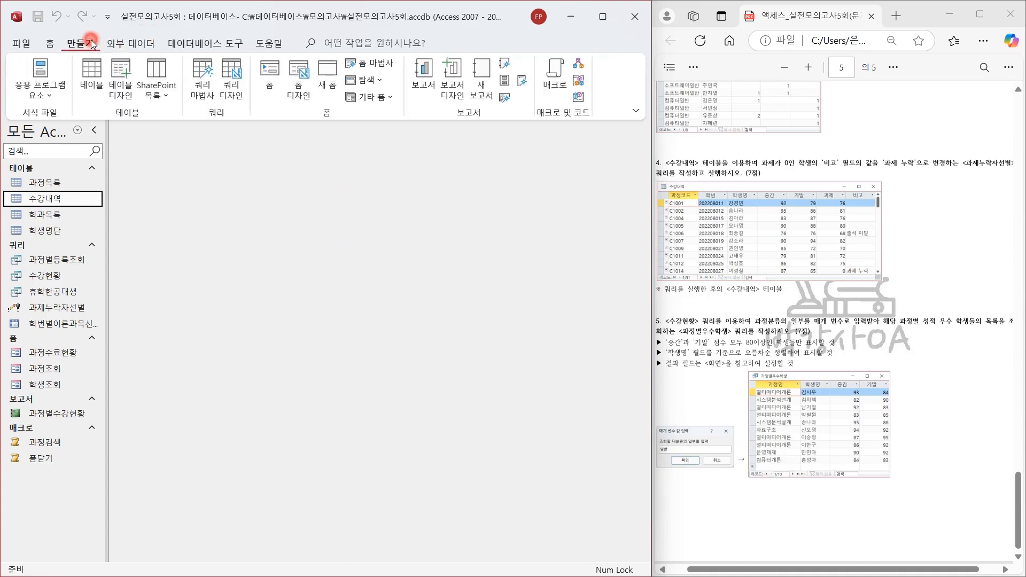
left_click(232, 91)
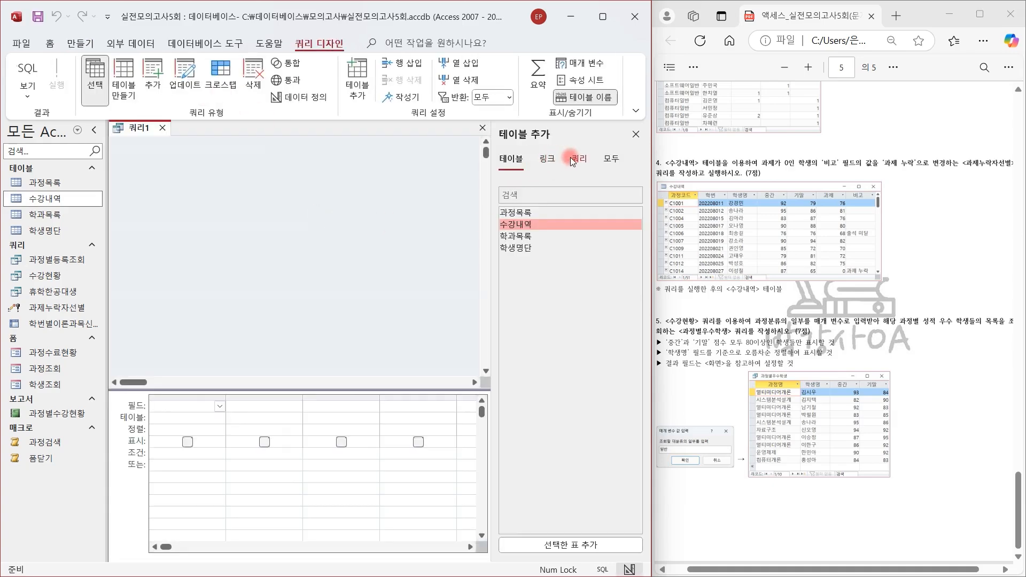
left_click(572, 160)
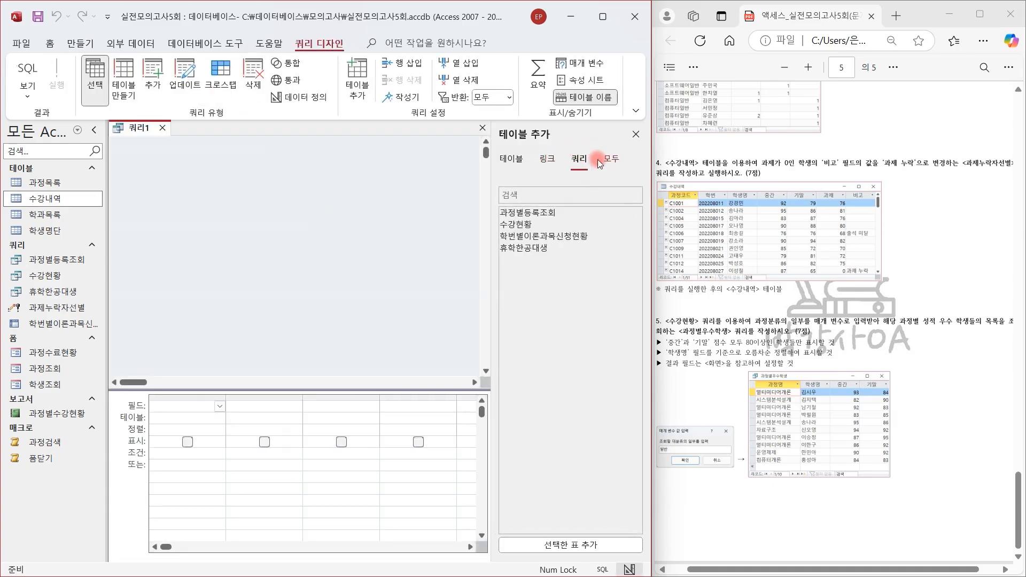
left_click(577, 161)
double_click(537, 223)
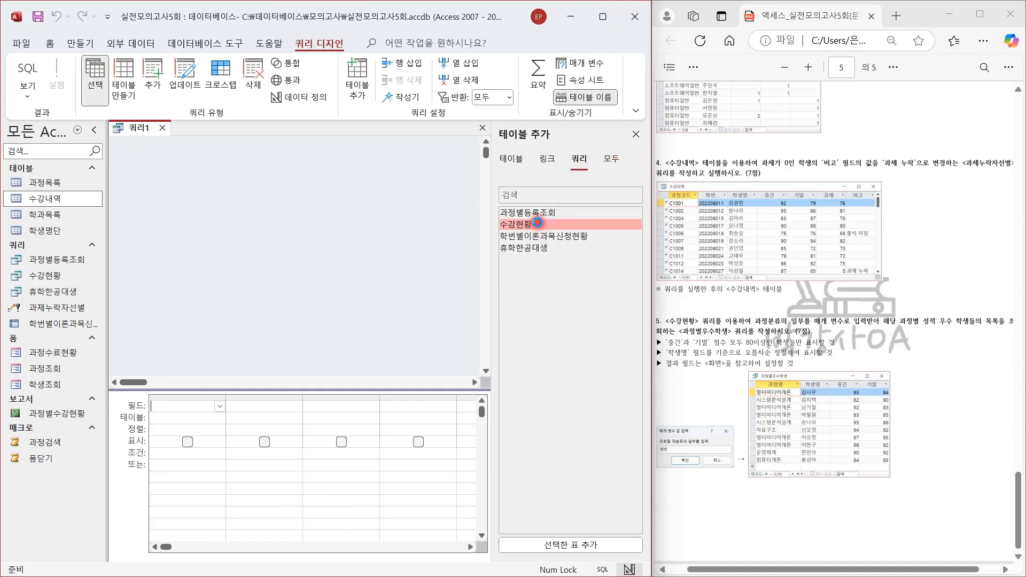
left_click(635, 134)
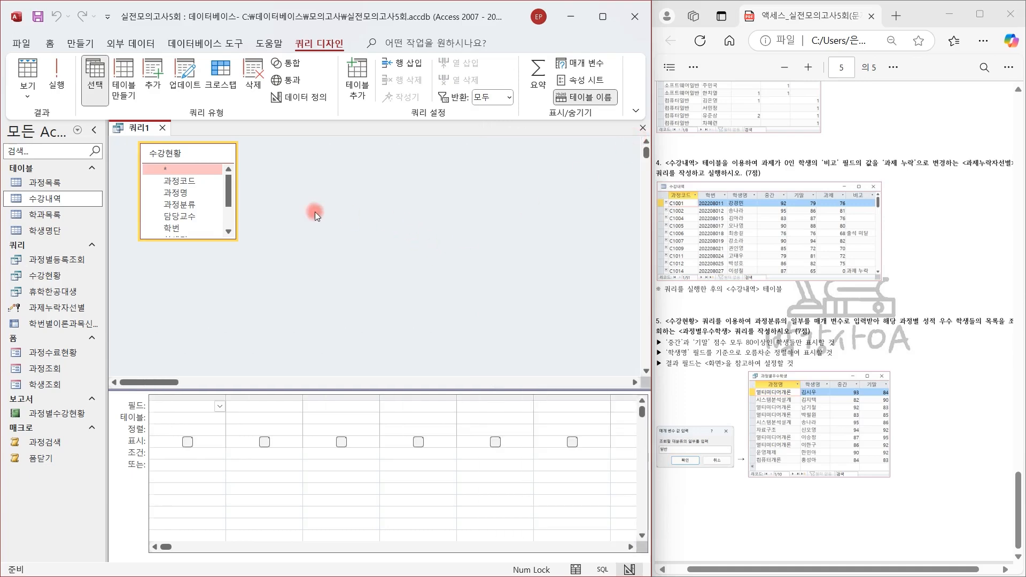
- Add the 과정명, 학생명, 중간, 기말 and 과정분류 fields to the design grid and hide 과정분류 from the results
double_click(188, 193)
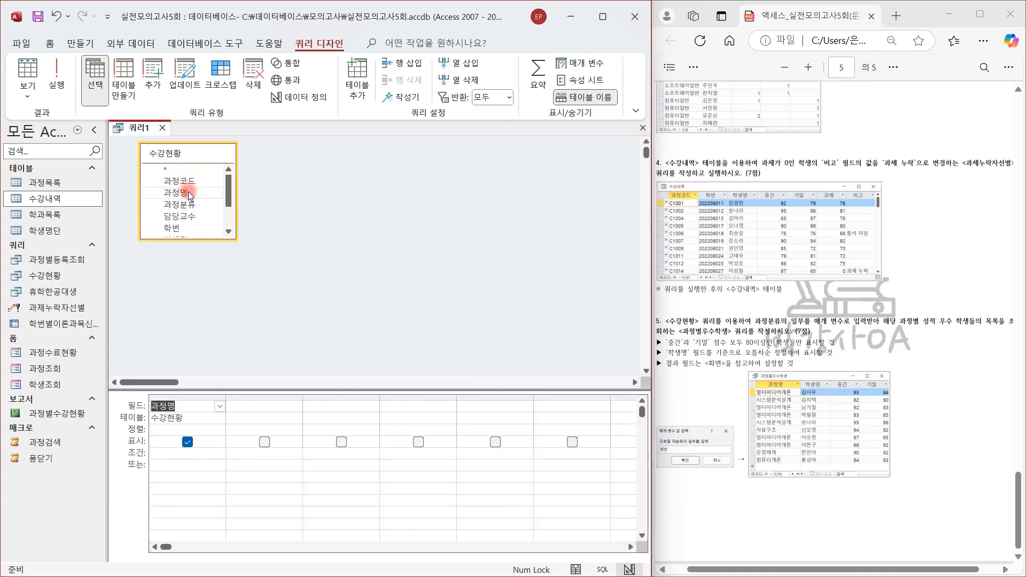
scroll(190, 210, "down", 1)
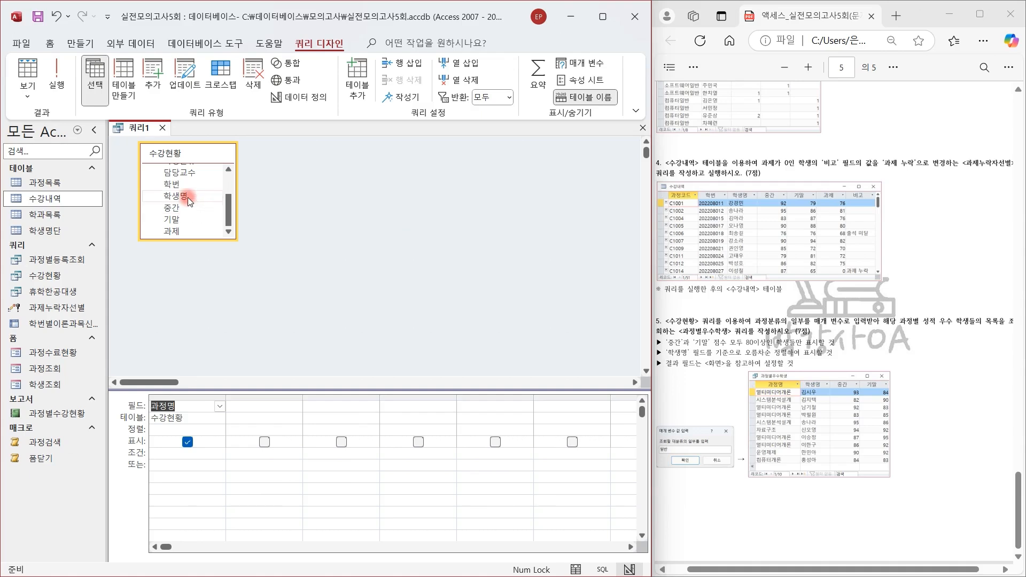
double_click(188, 197)
double_click(184, 207)
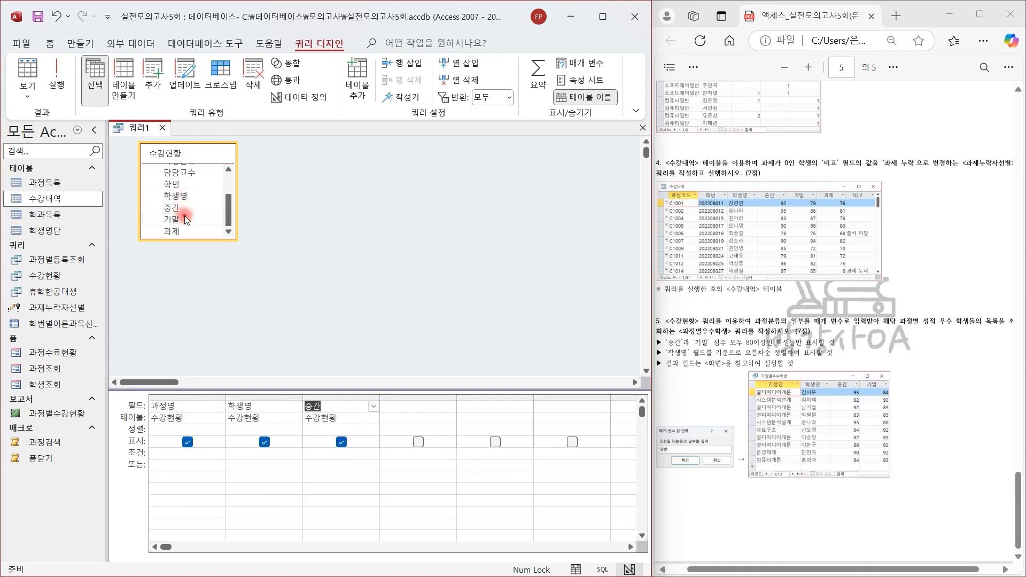
double_click(184, 217)
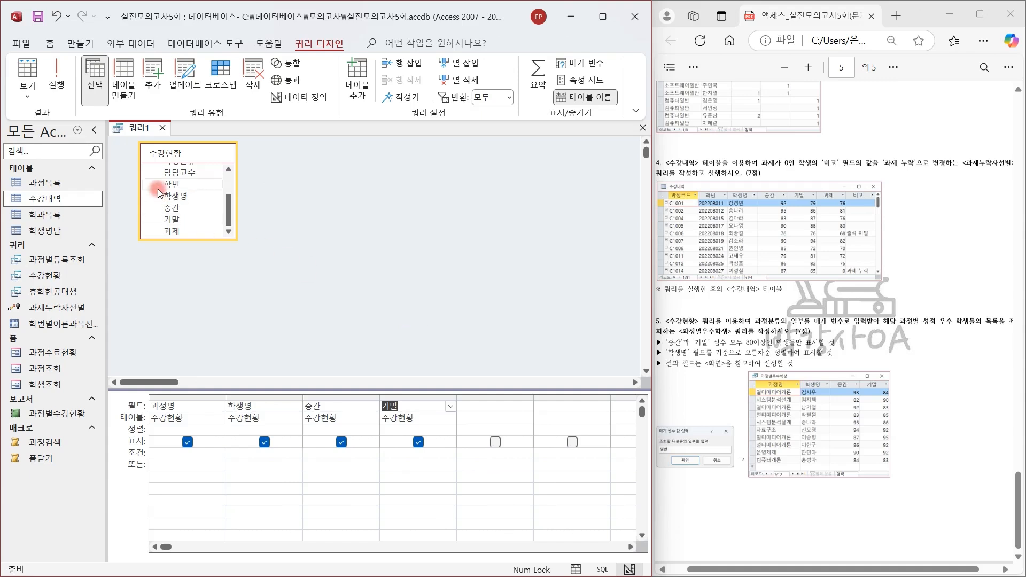
left_click_drag(228, 208, 228, 175)
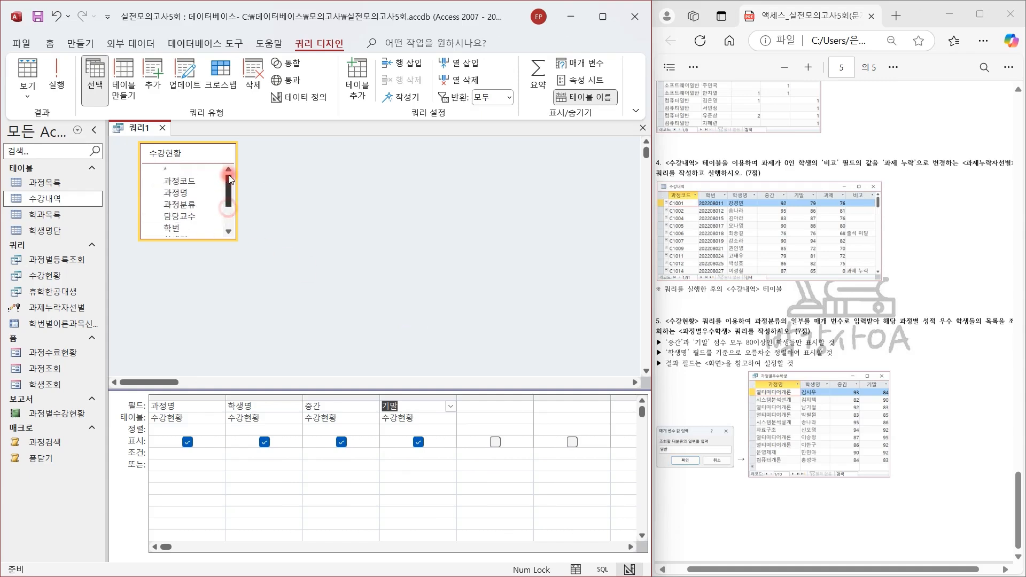
double_click(184, 205)
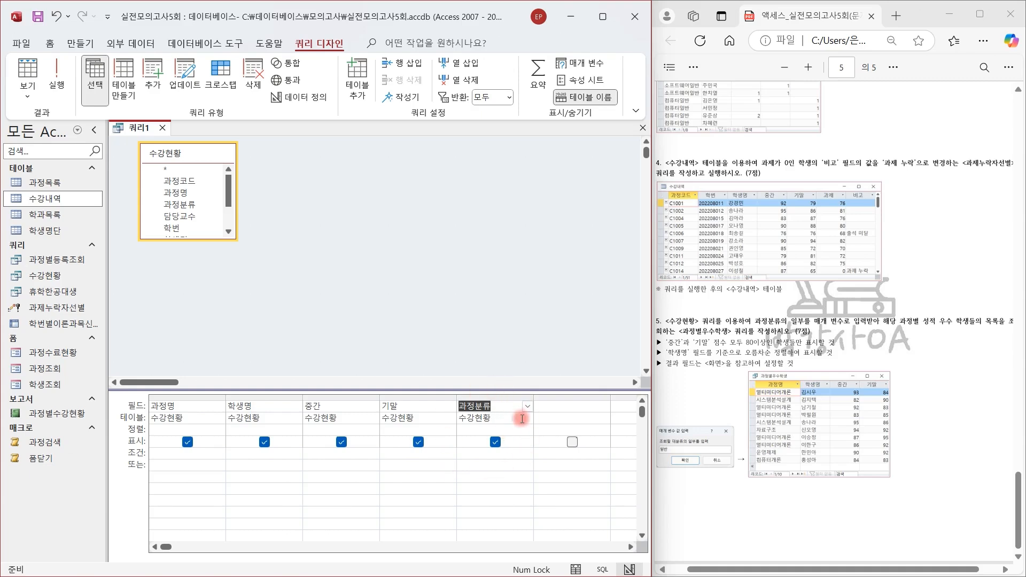
left_click(496, 443)
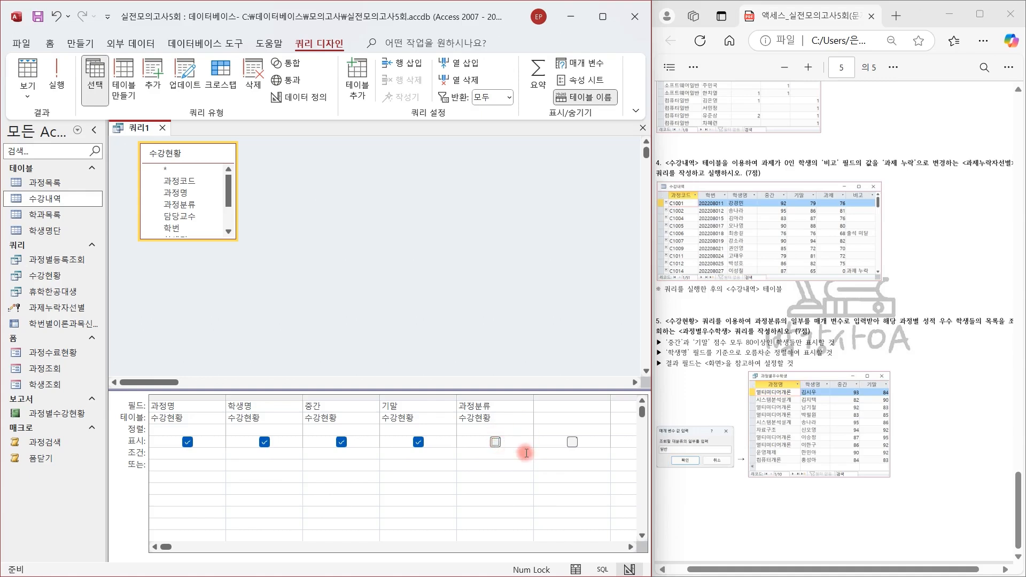
- Set the criterion >=80 for both the 중간 and 기말 fields
left_click(453, 449)
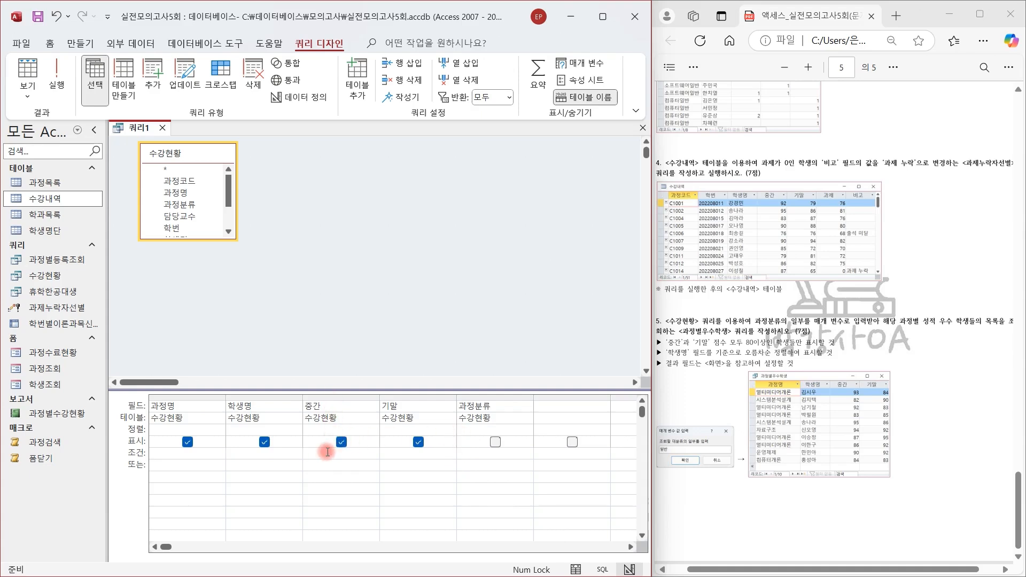
left_click(329, 450)
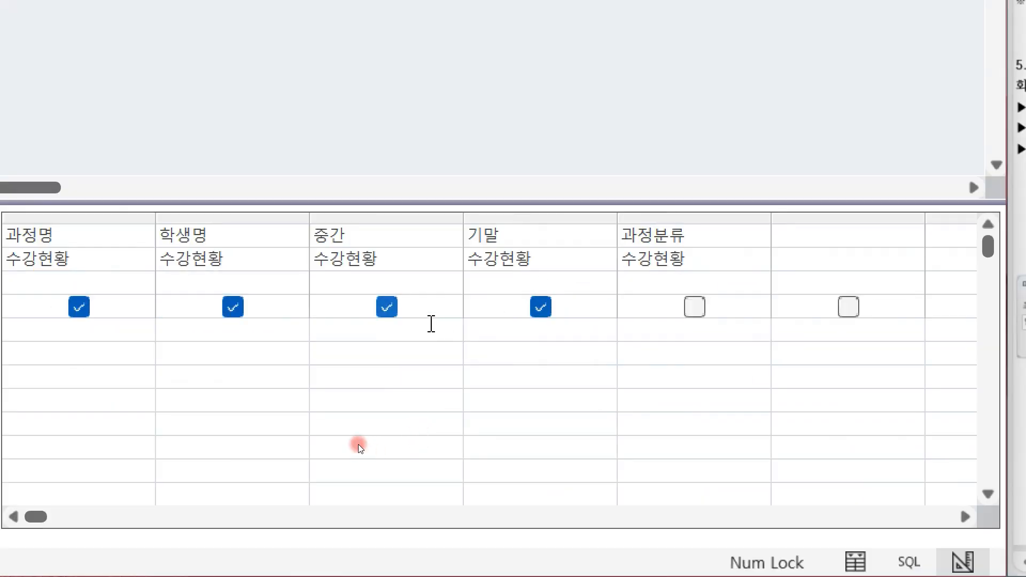
type(">=80")
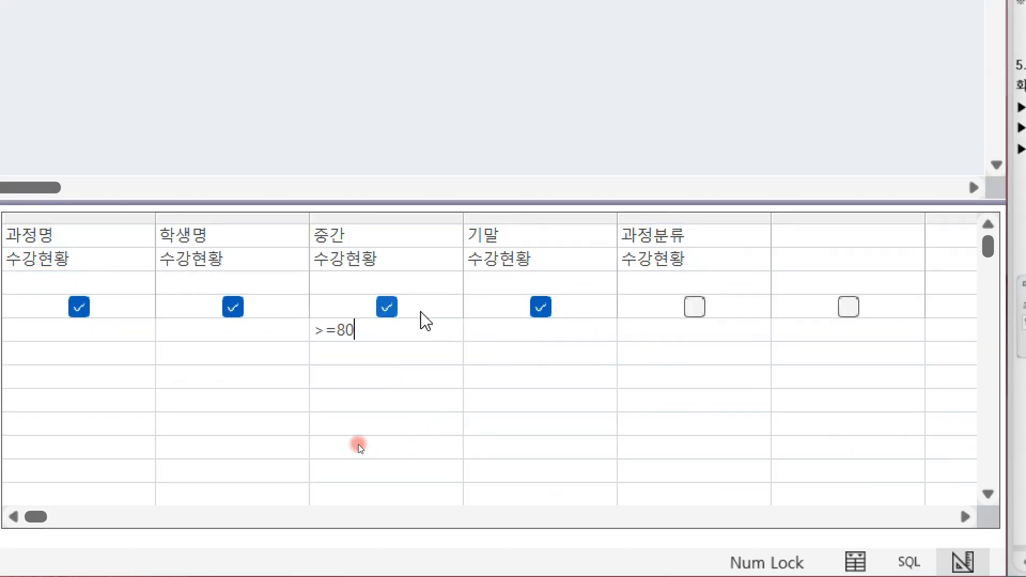
left_click(508, 329)
type(">=80")
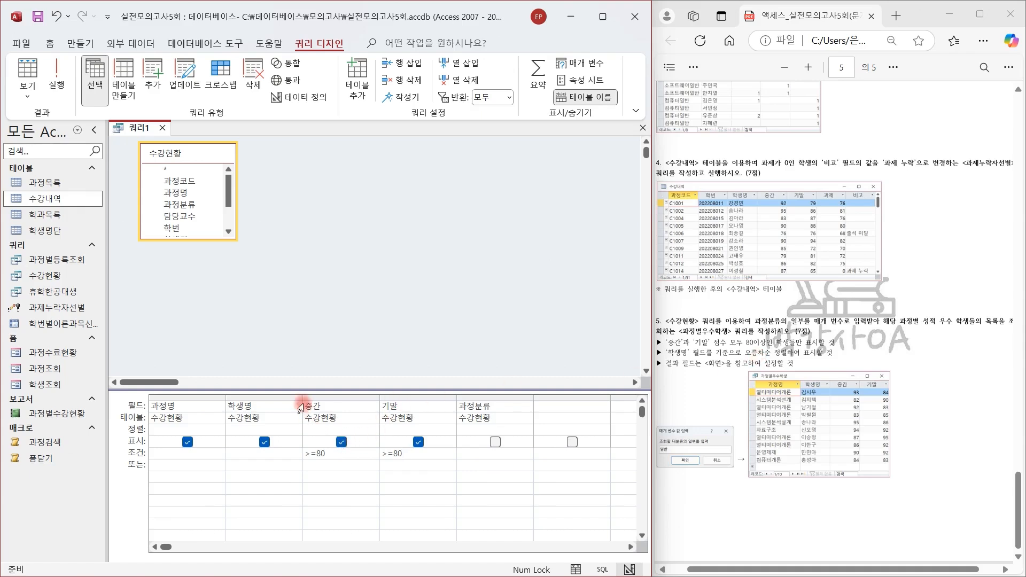
- Sort the query by the 학생명 field in ascending order (오름차순)
left_click(276, 429)
left_click(297, 430)
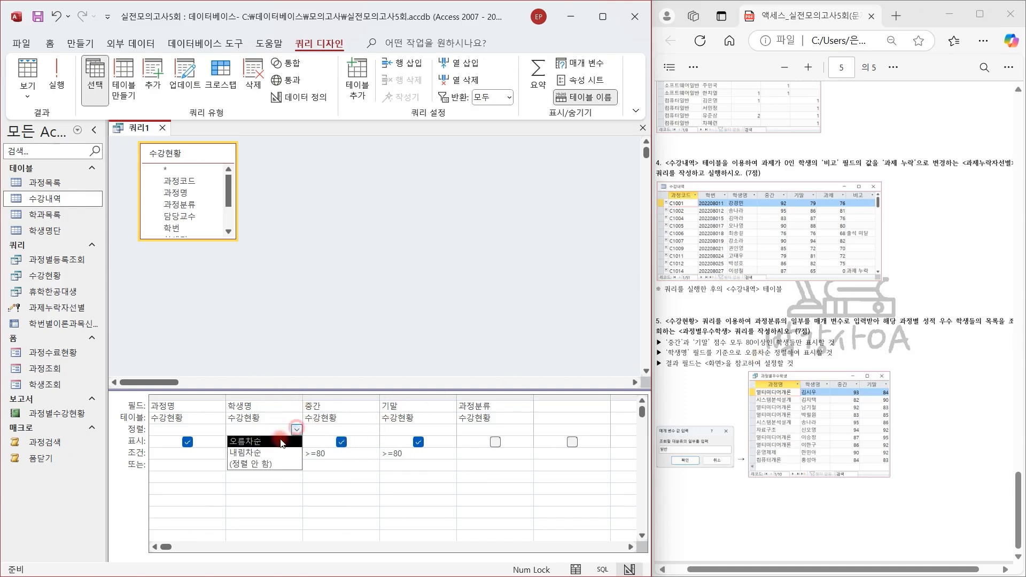
left_click(248, 441)
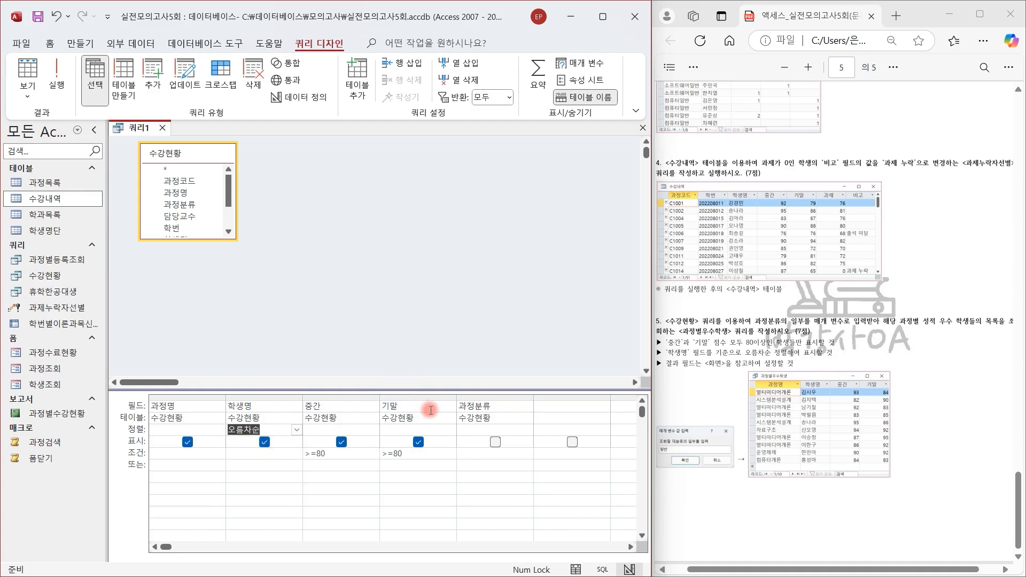
- Fit the first four design grid columns to their contents and widen the 과정분류 column to make room for a long criterion
left_click(493, 459)
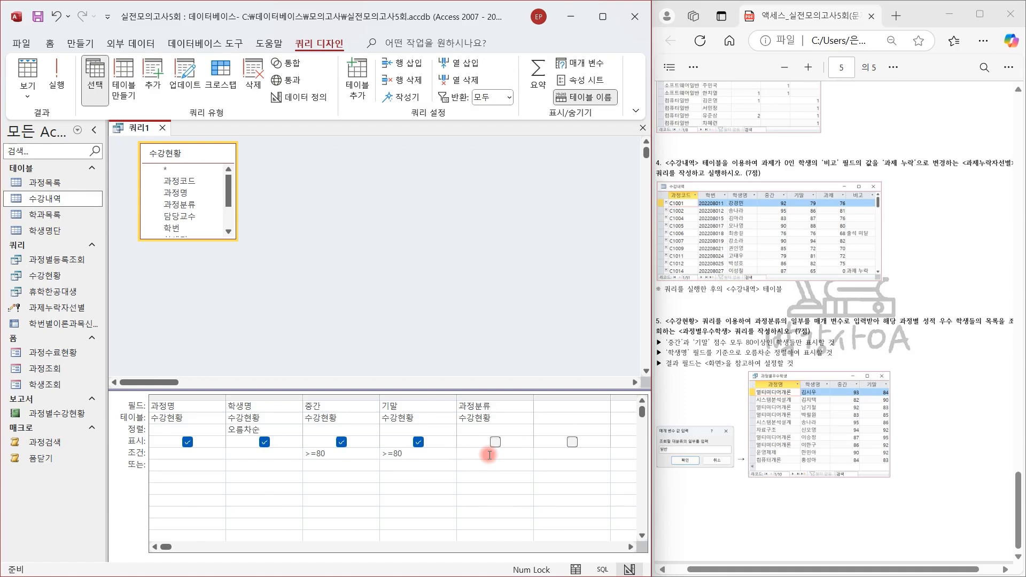
left_click_drag(217, 397, 453, 400)
double_click(455, 400)
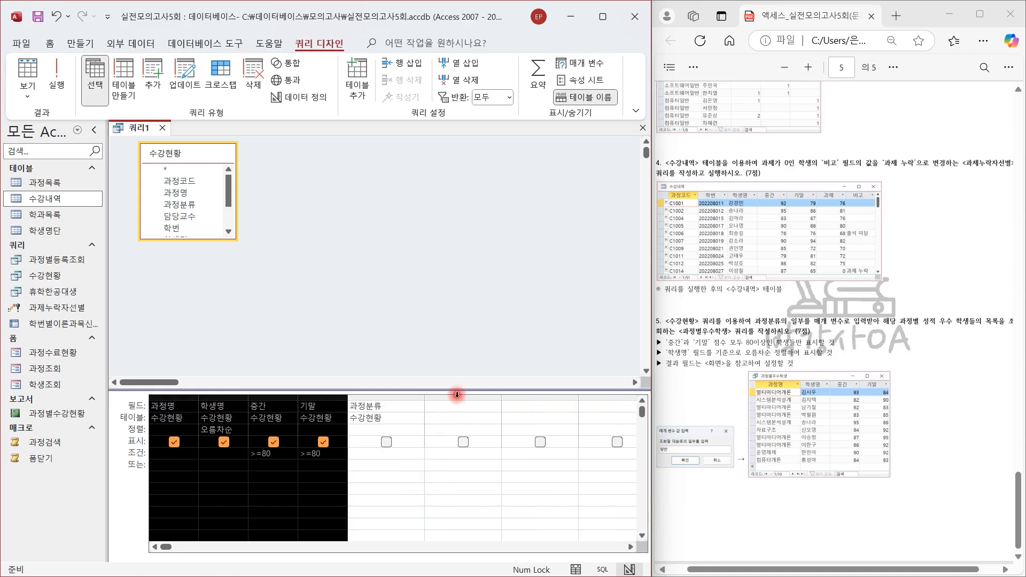
left_click(395, 449)
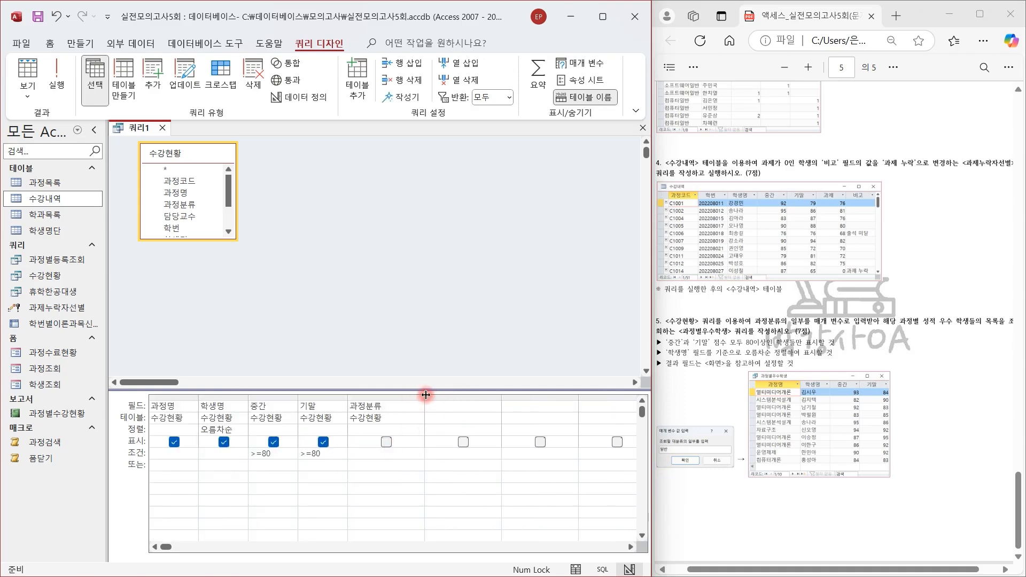
left_click_drag(425, 397, 572, 397)
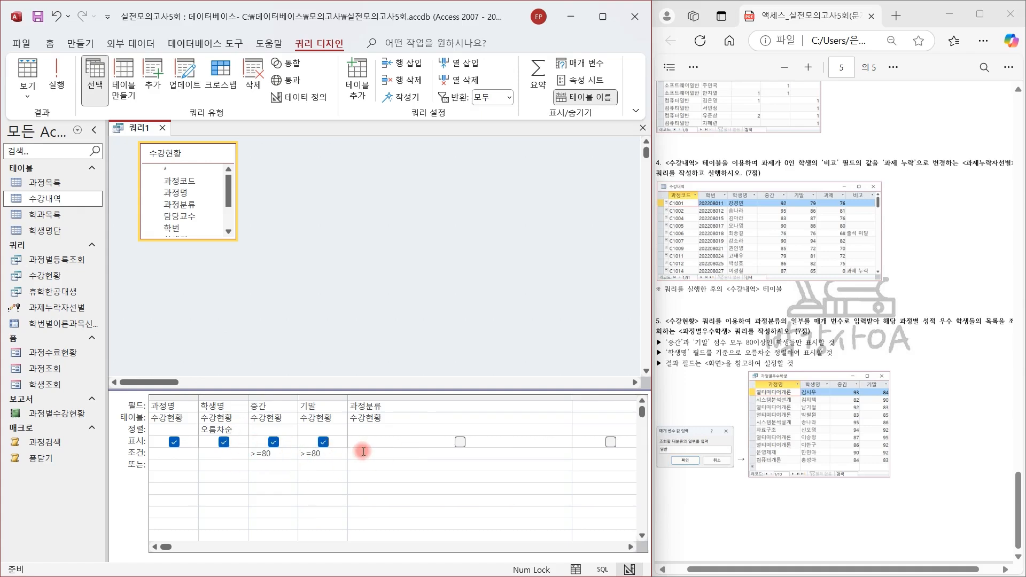
- Set the 과정분류 criterion to Like "*" & [조회할 대분류의 일부를 입력] & "*"
type("[조회할 대분류의 일부를 입력]")
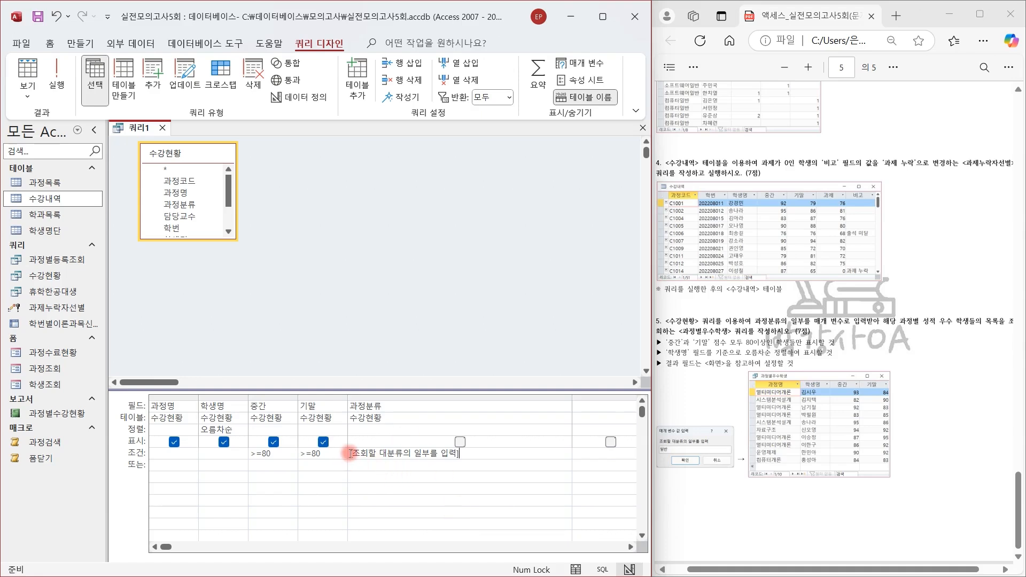
type("*")
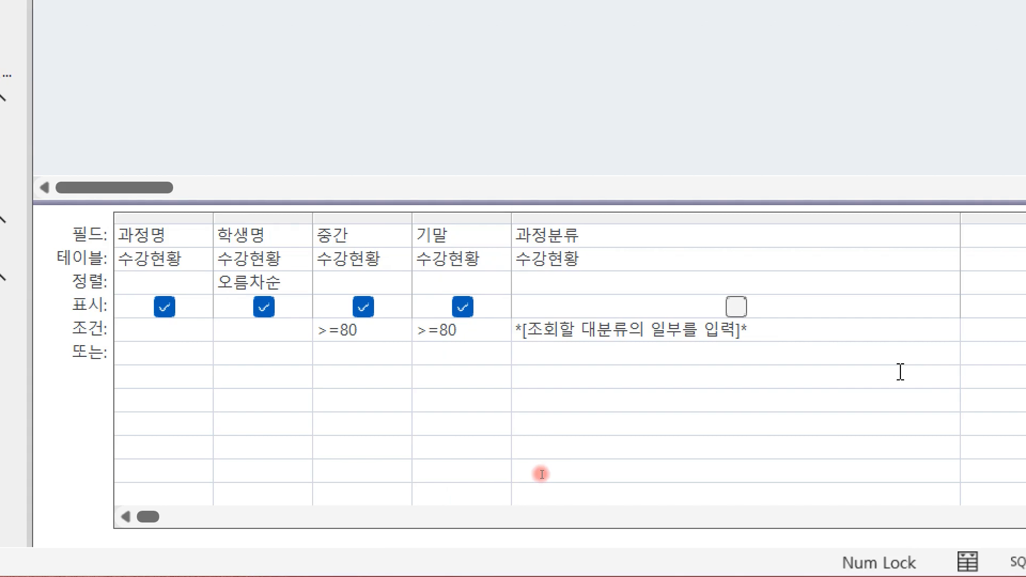
key("Tab")
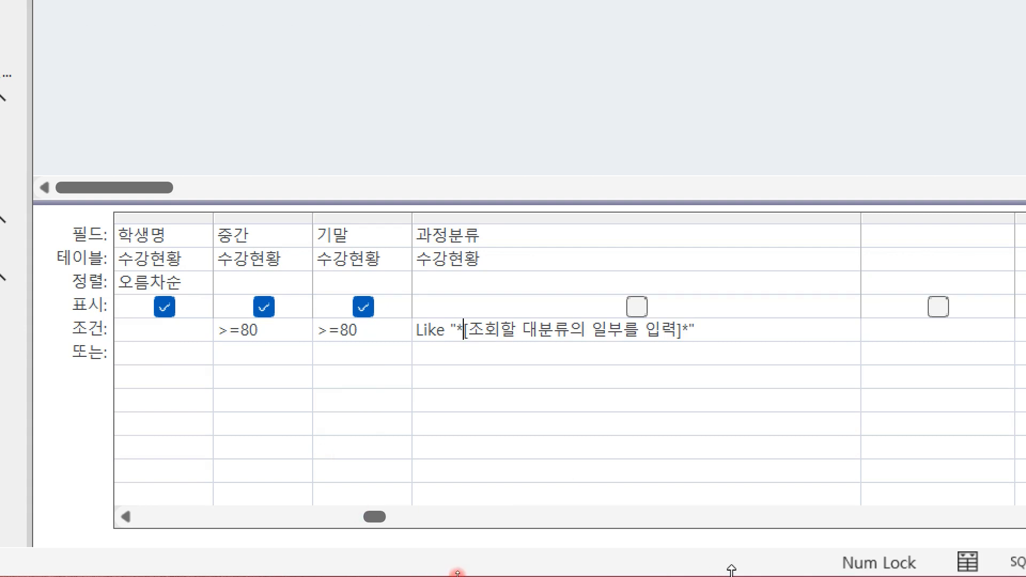
type("\" & ")
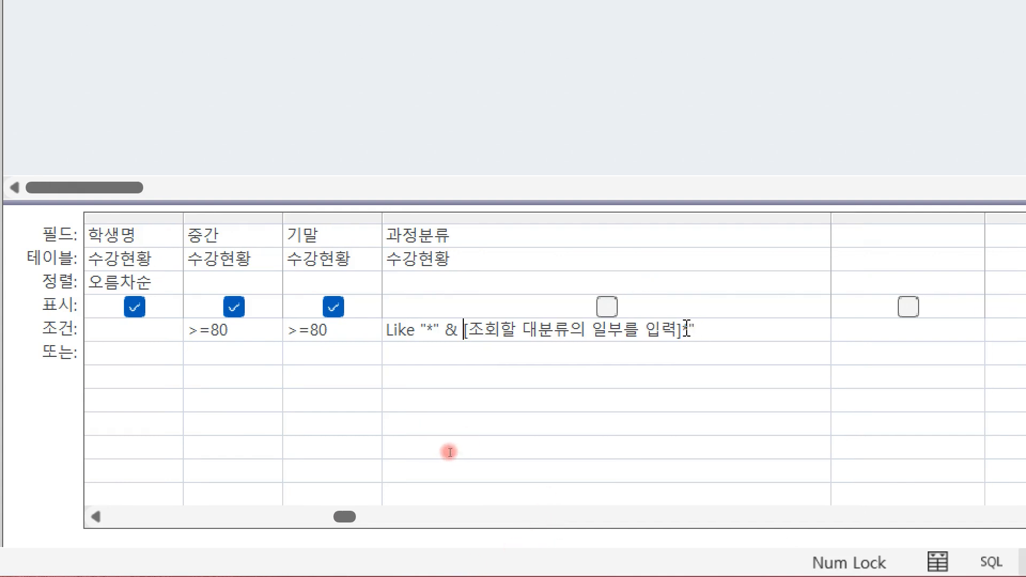
type(" & \"")
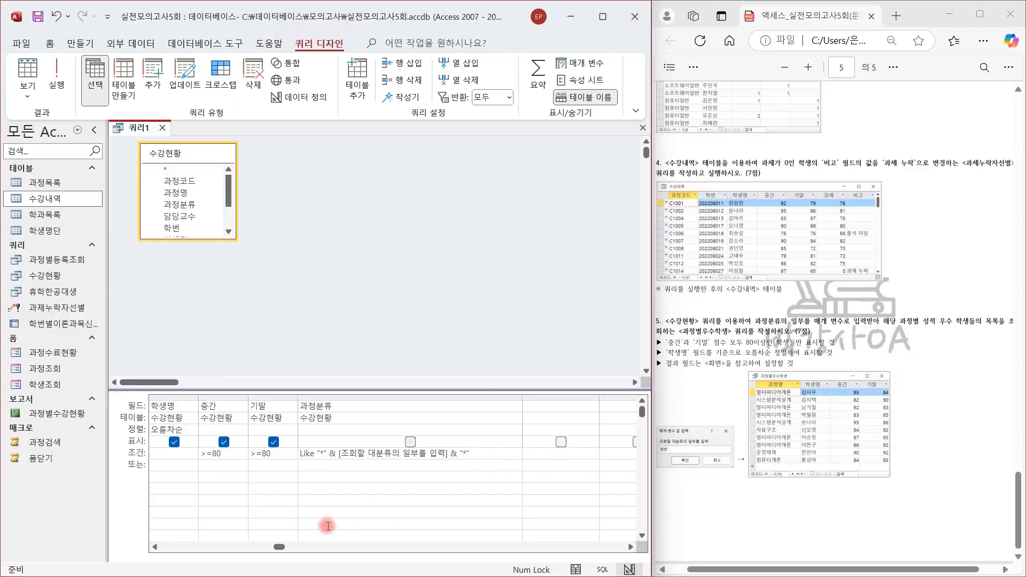
left_click_drag(279, 547, 198, 546)
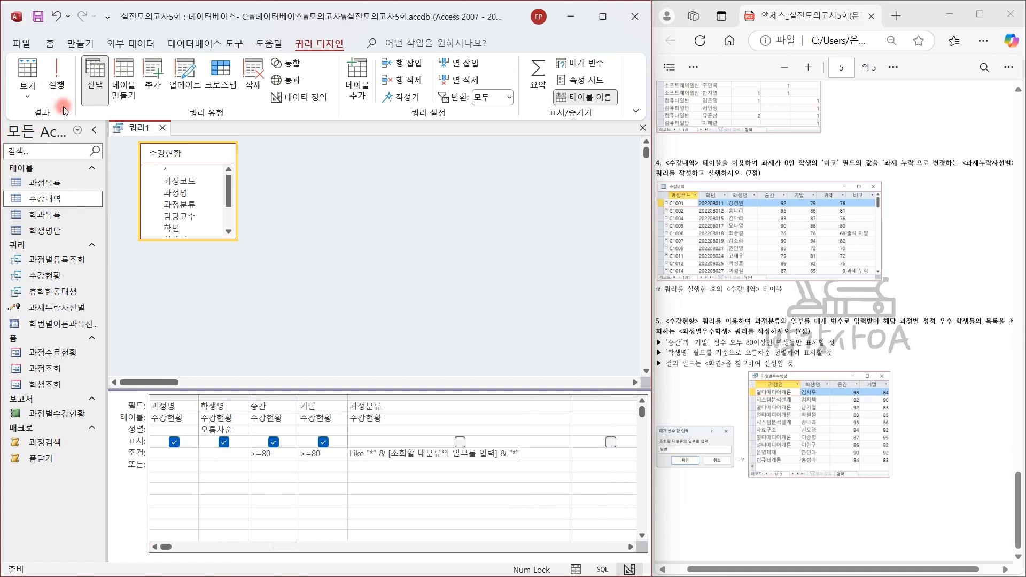
- View the query results in datasheet view using 일반 as the parameter value
left_click(18, 71)
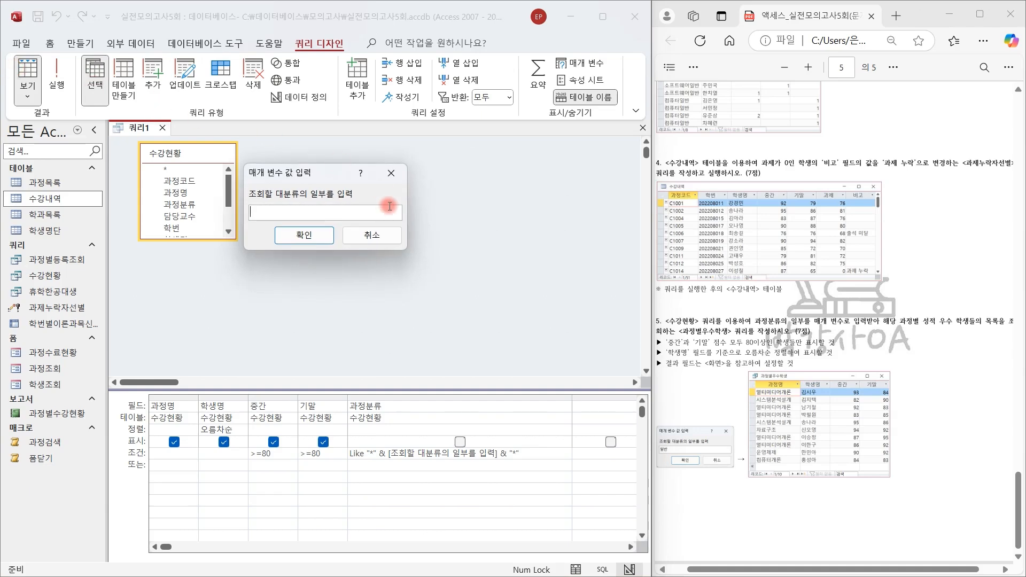
type("일반")
left_click(325, 233)
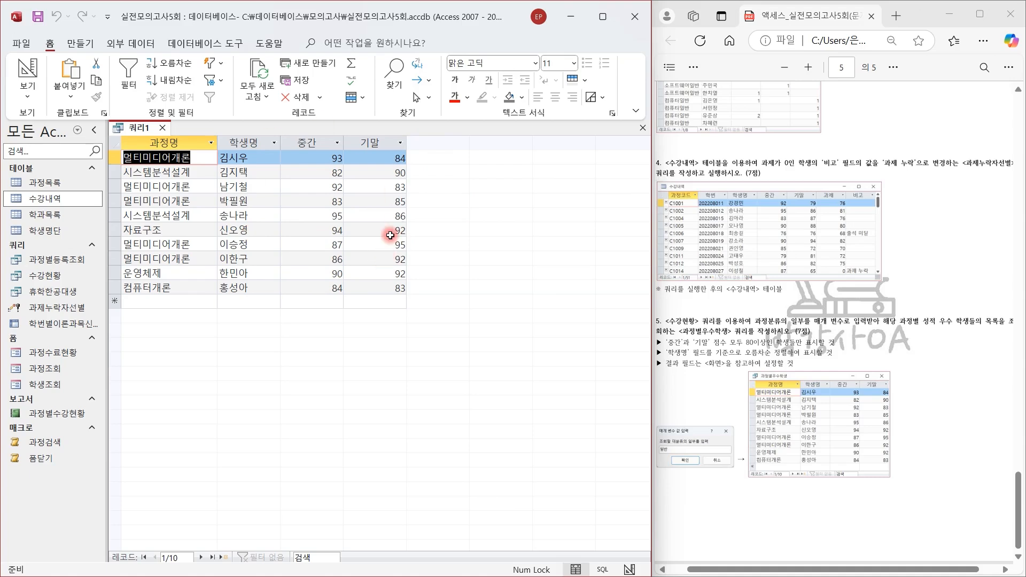
- Save the parameter query under the name 과정별우수학생
left_click(41, 21)
type("과정별우수학생")
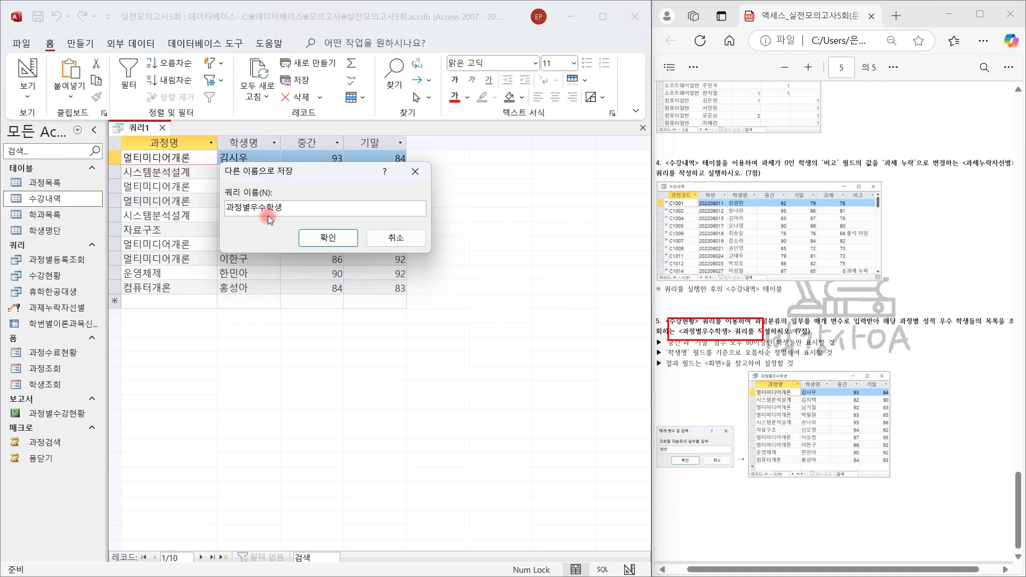
left_click(327, 237)
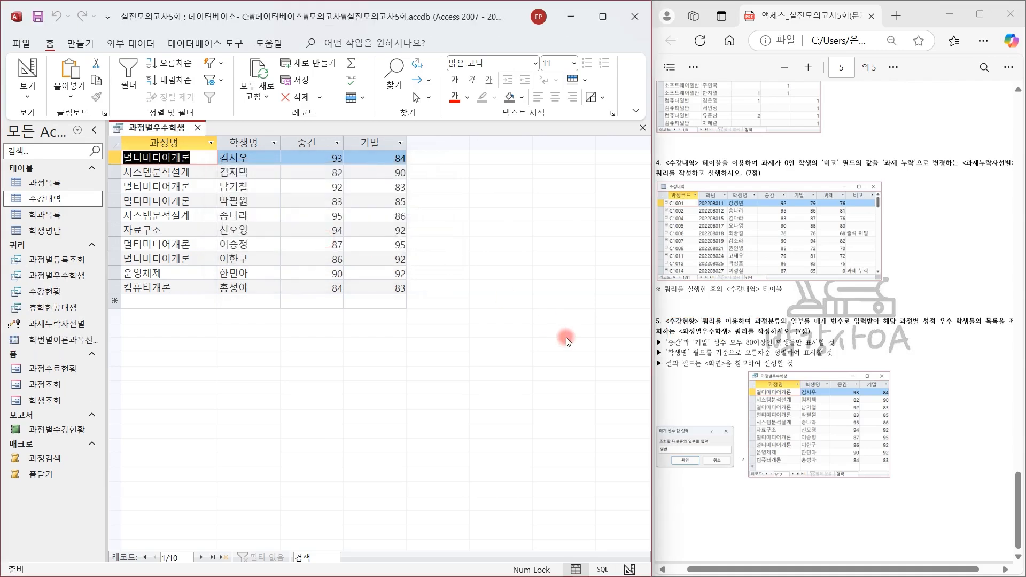